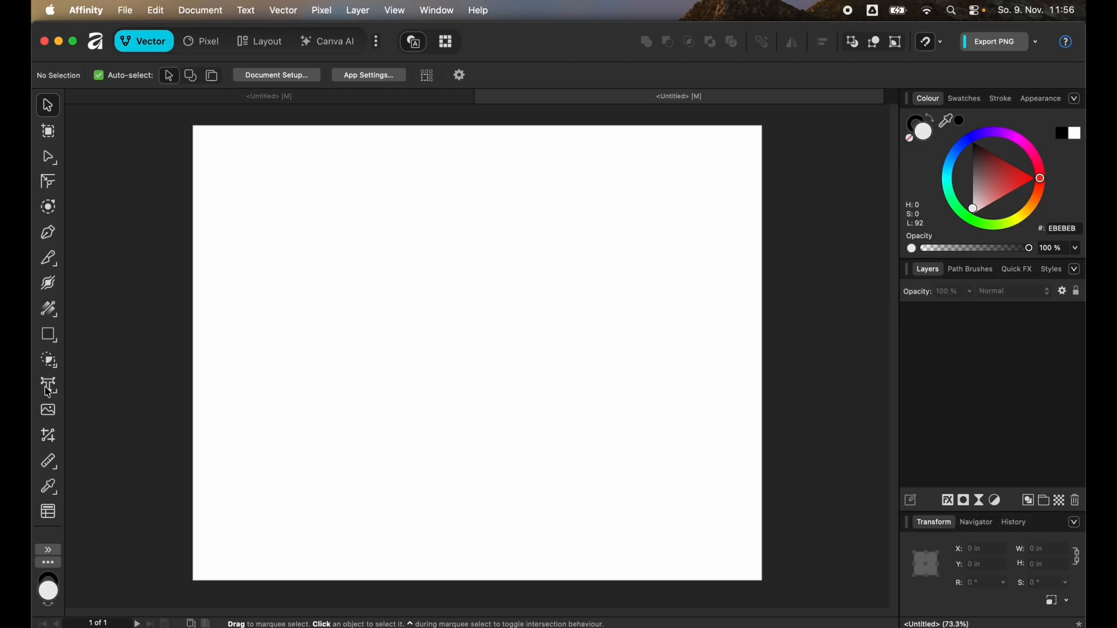
Add artistic text reading "2025" across the page, about 10 in wide
click(49, 387)
click(226, 256)
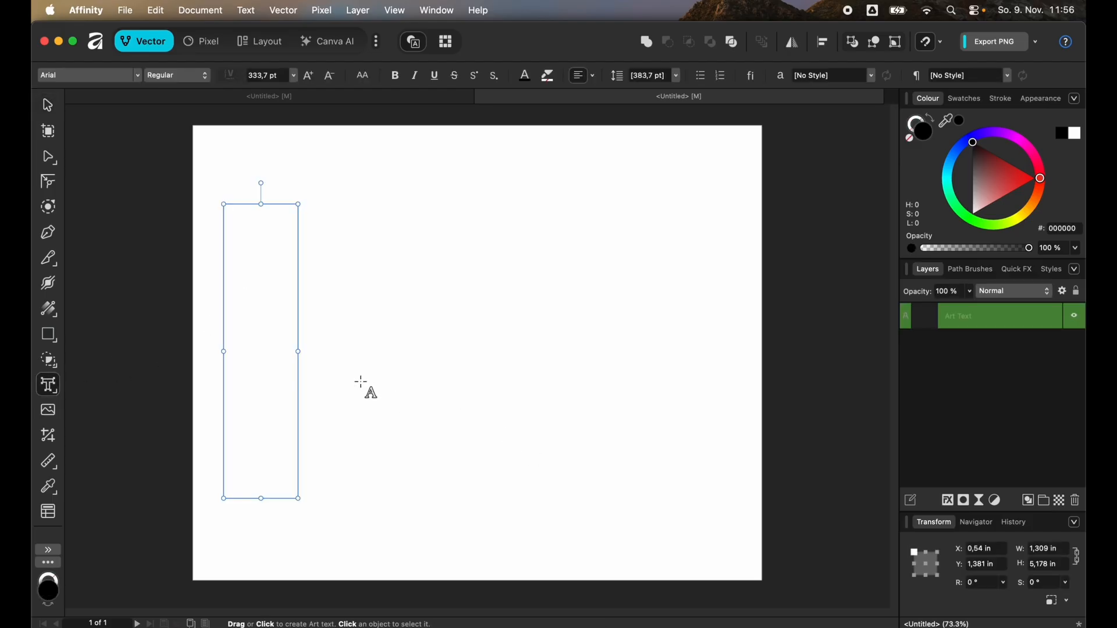
text(2025)
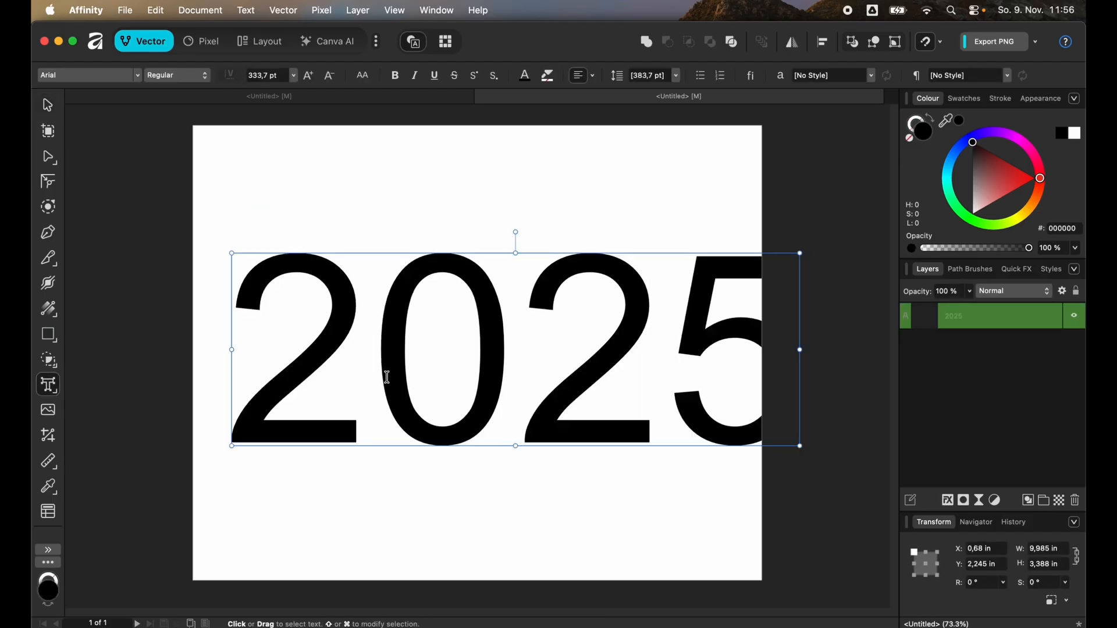
Change the font of the whole "2025" text to Namaku
drag(787, 351, 230, 356)
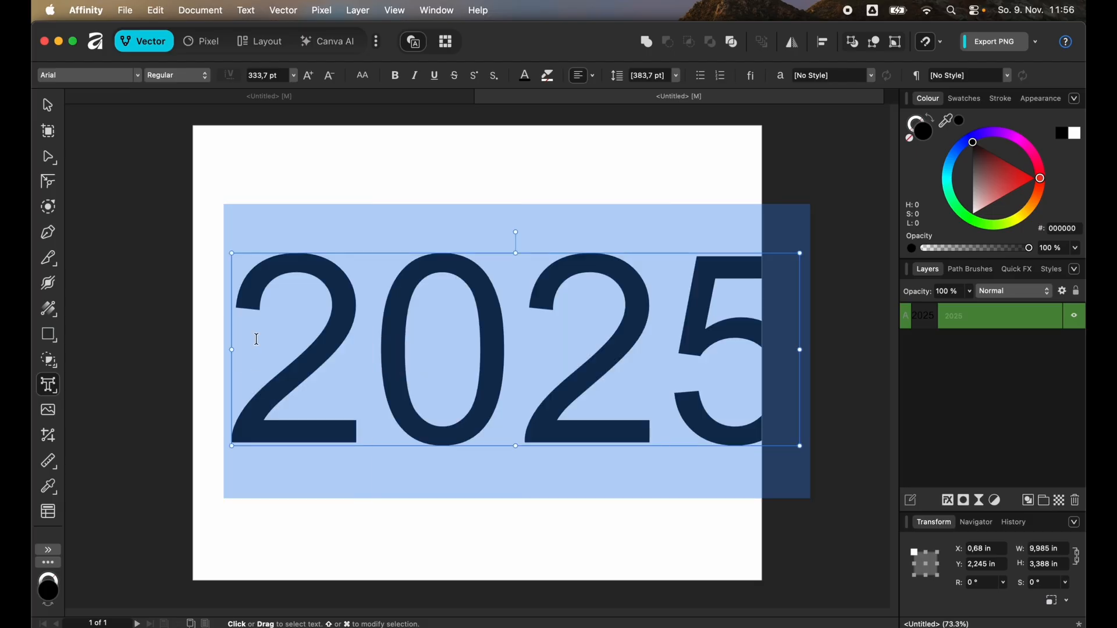
click(139, 77)
scroll(145, 365, down, 8)
scroll(149, 372, down, 15)
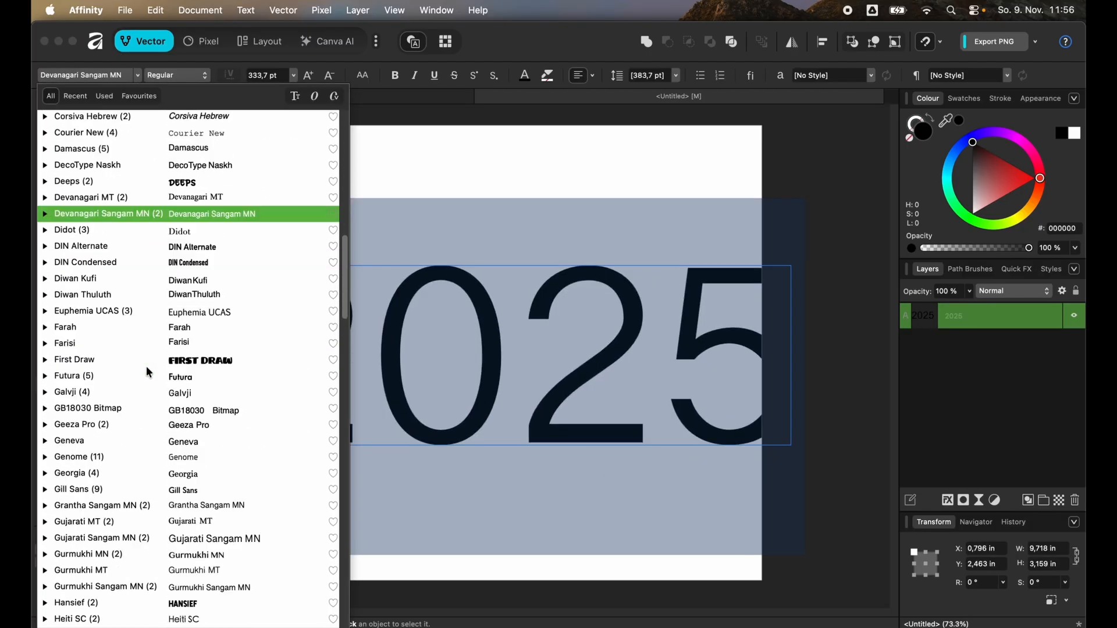
scroll(200, 368, down, 12)
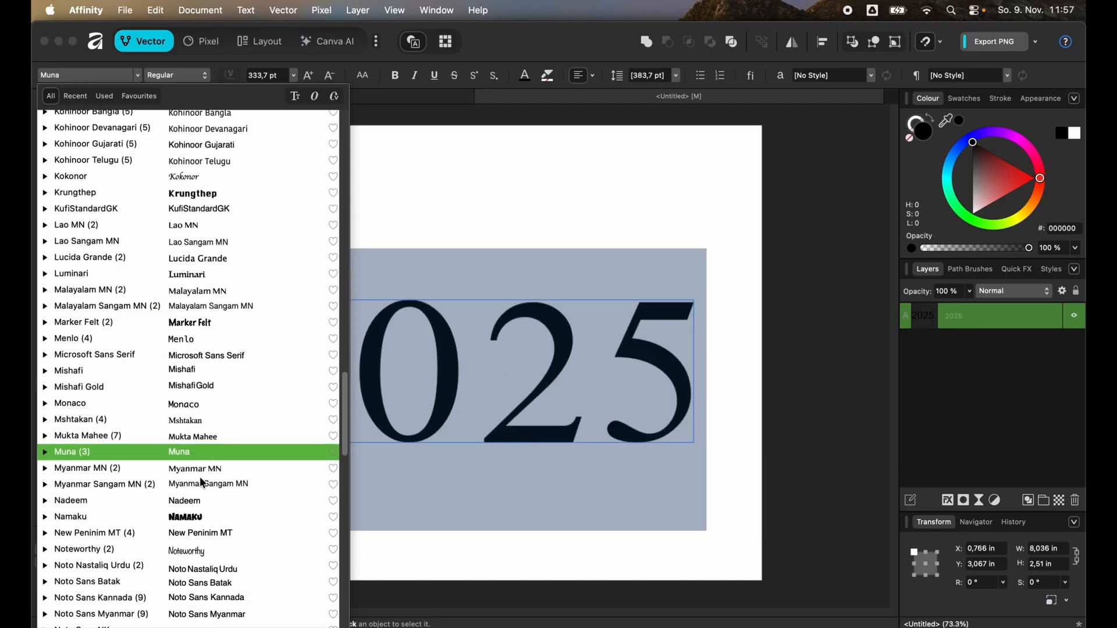
click(192, 548)
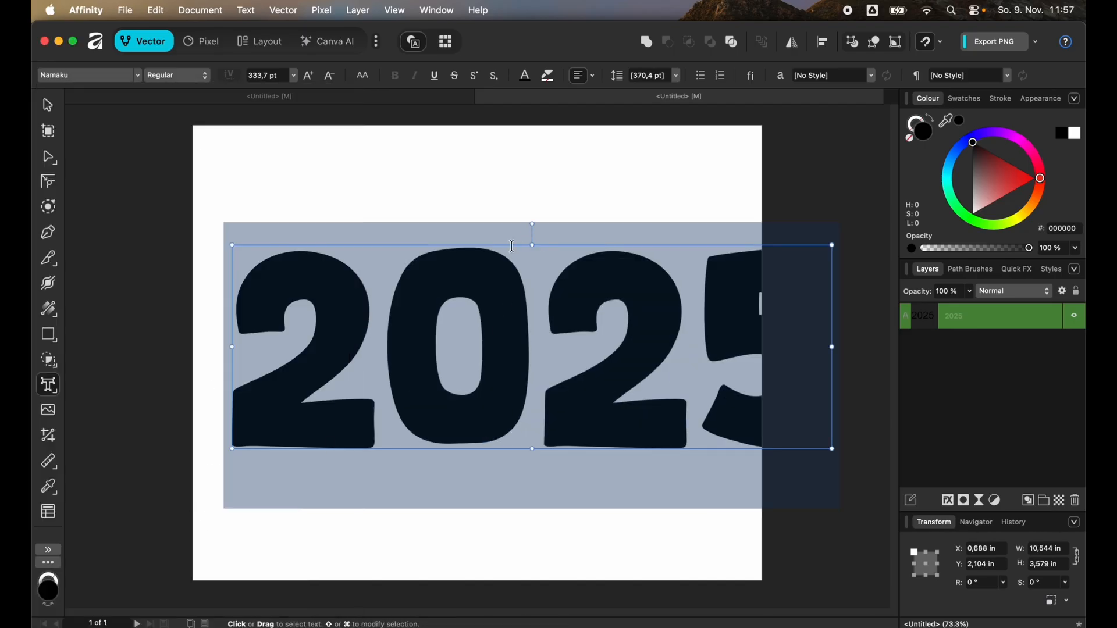
Scale the "2025" text down to about 9.7 in wide and centre it horizontally and vertically on the page
drag(513, 245, 469, 243)
drag(788, 447, 741, 431)
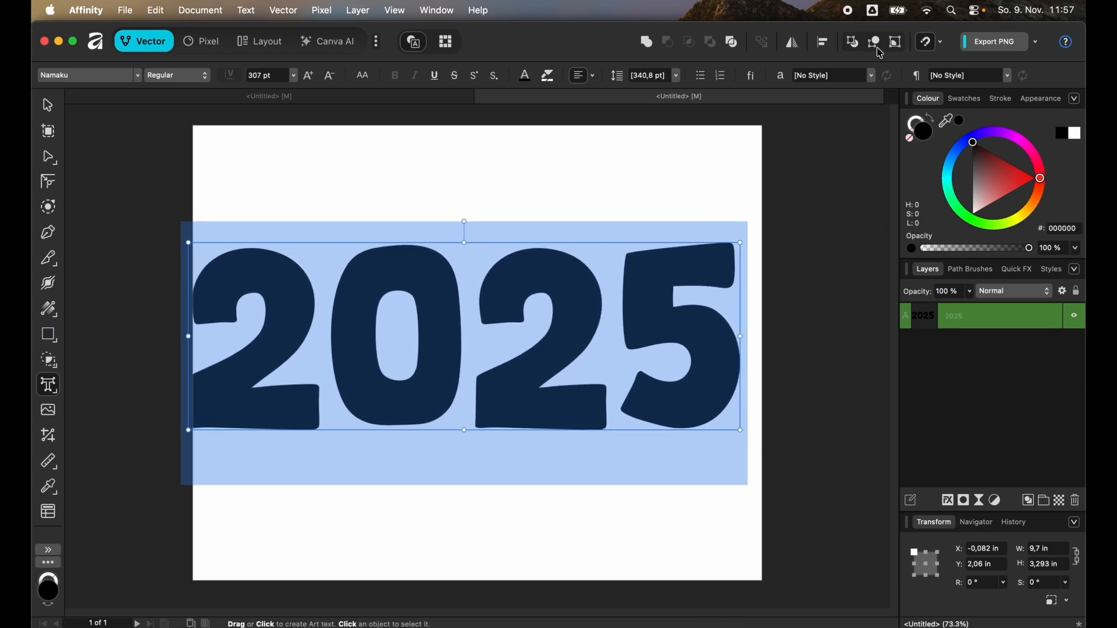
click(825, 42)
click(951, 302)
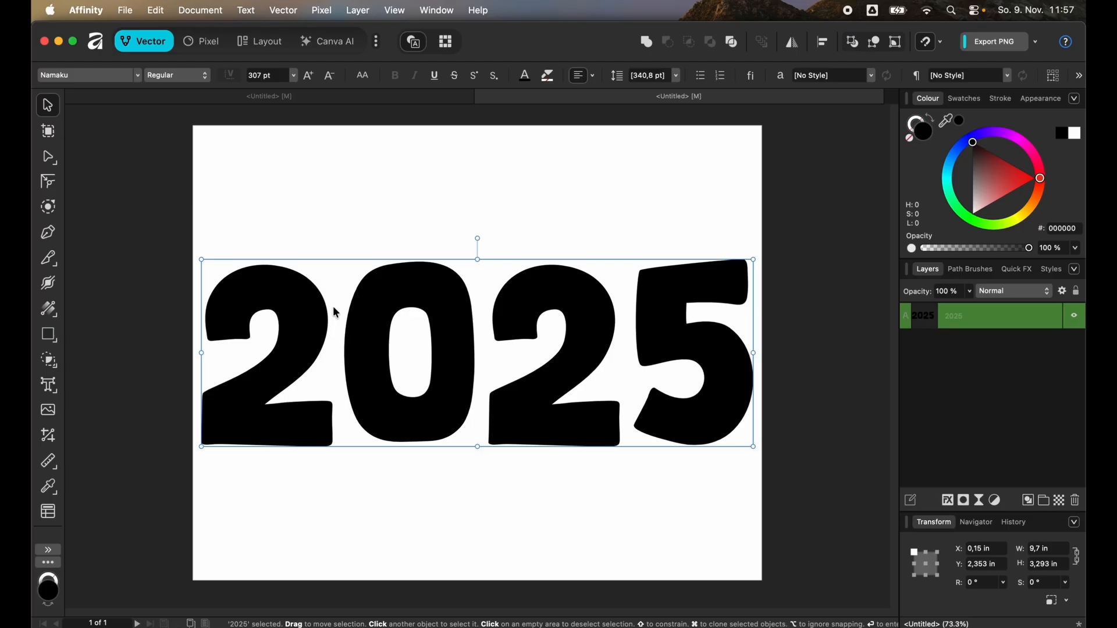
Convert the "2025" text to curves
right_click(386, 320)
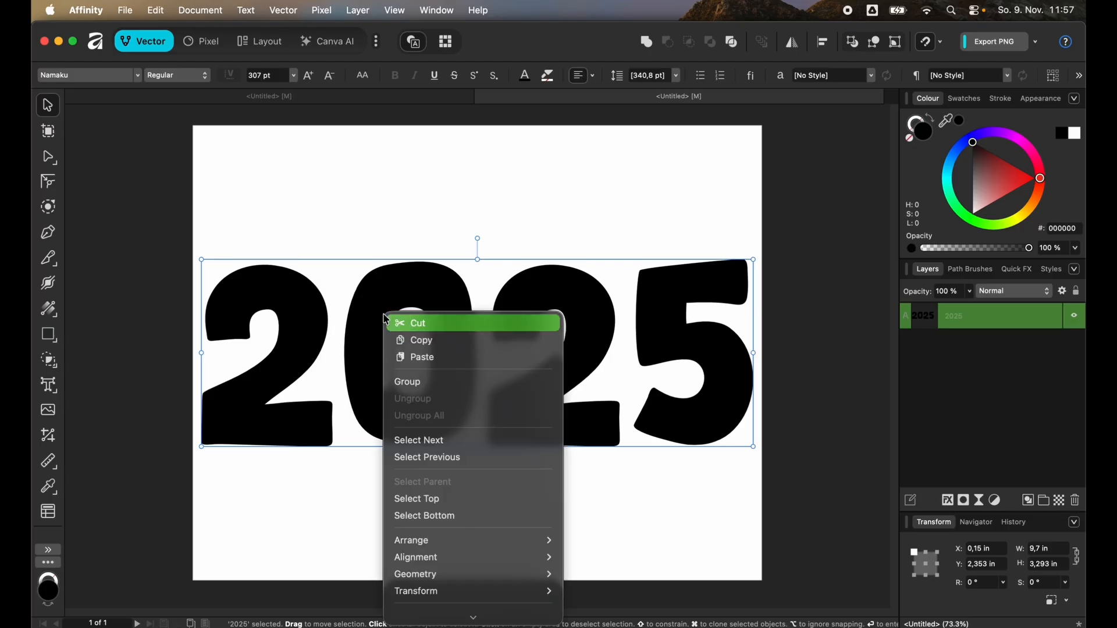
scroll(456, 463, down, 4)
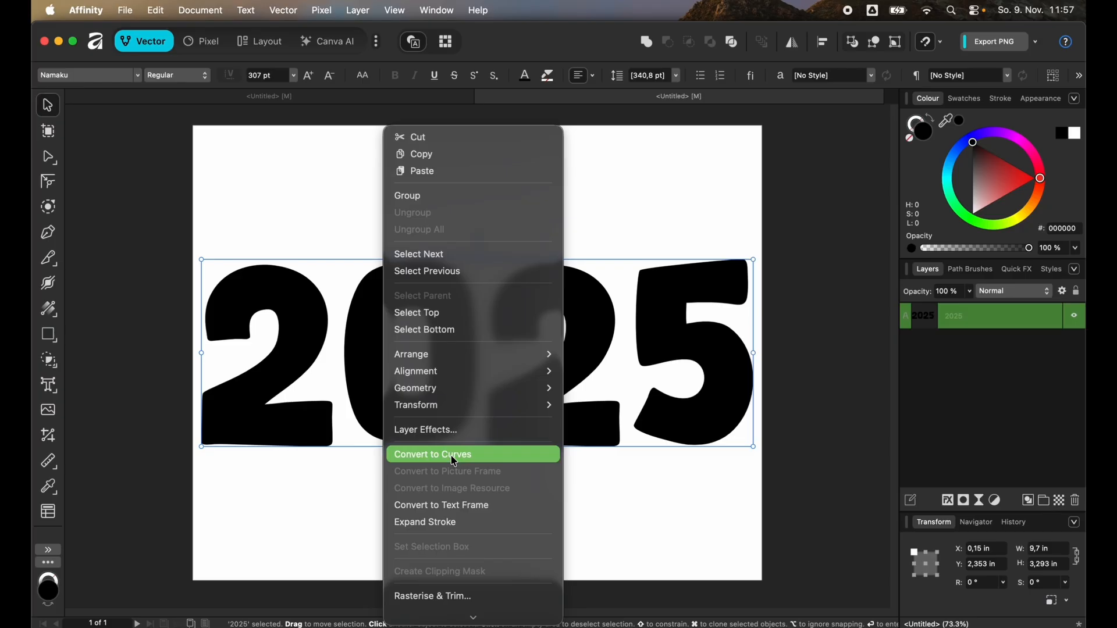
click(454, 455)
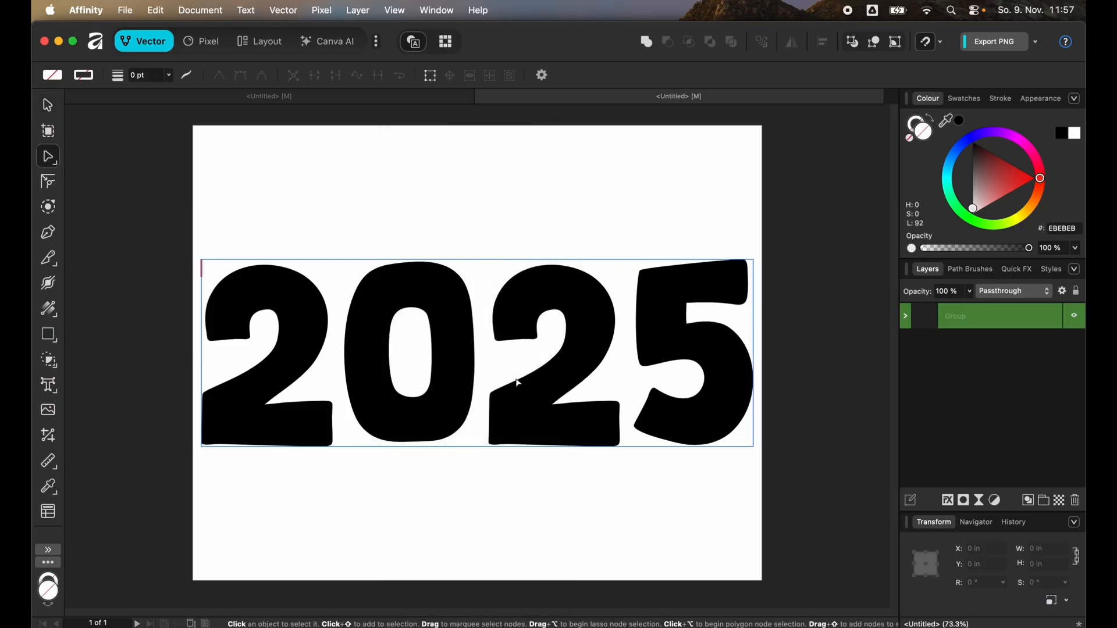
Expand the group of digit curves and ungroup it into four separate digits
click(908, 318)
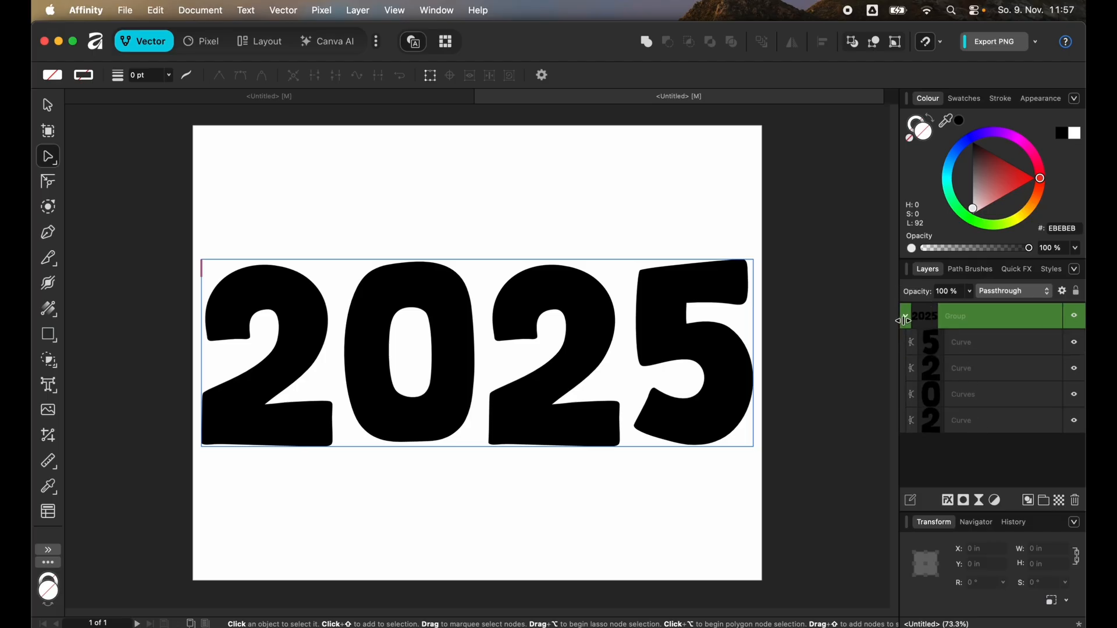
right_click(957, 319)
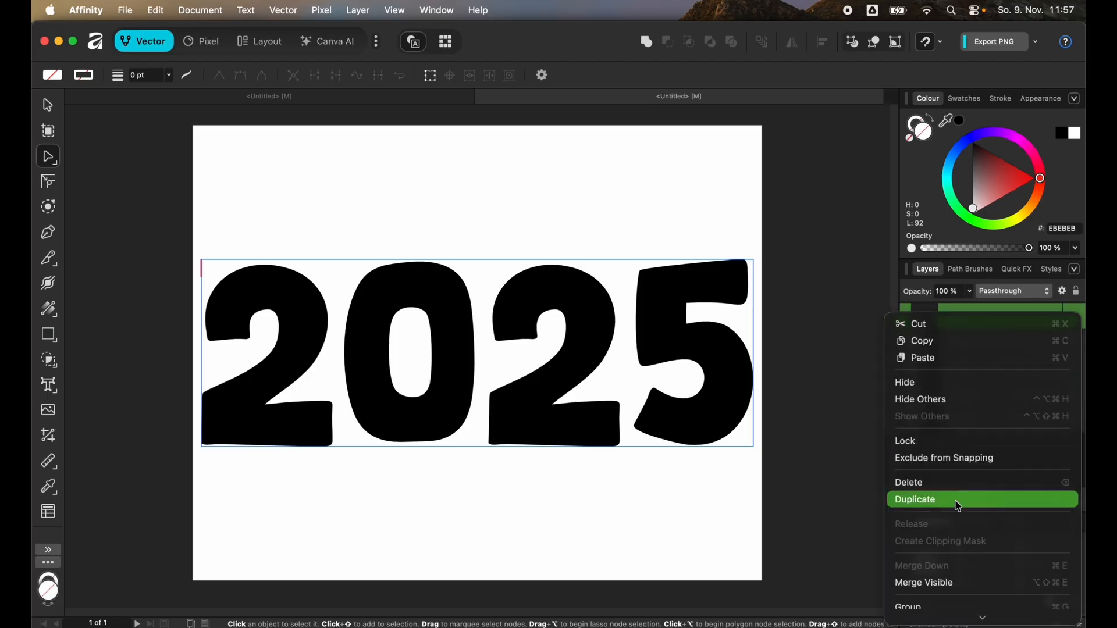
scroll(954, 488, down, 3)
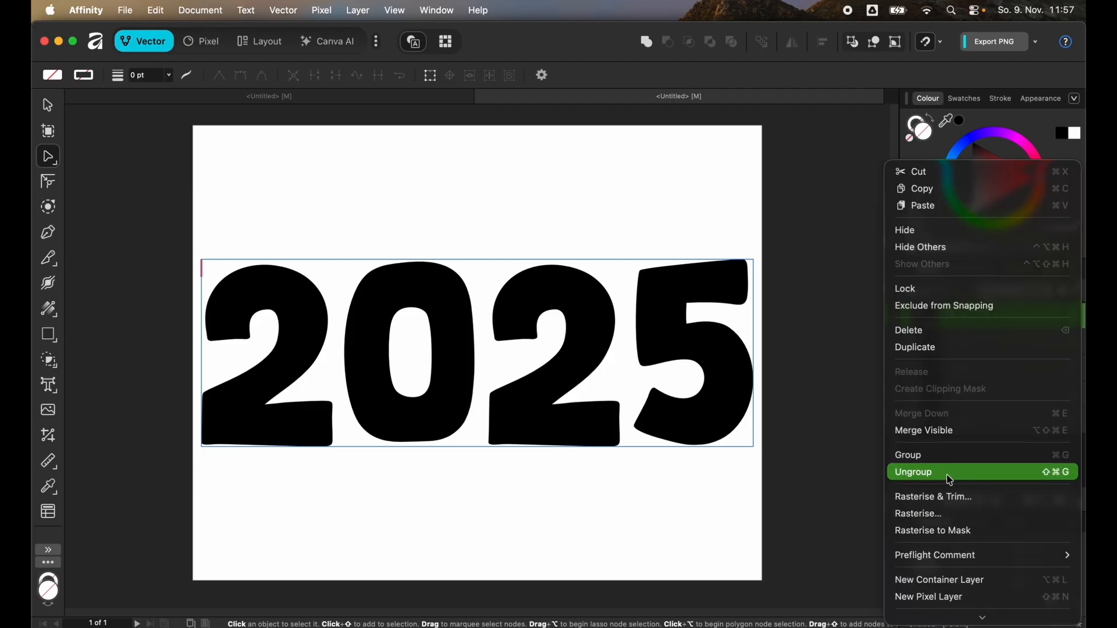
click(952, 481)
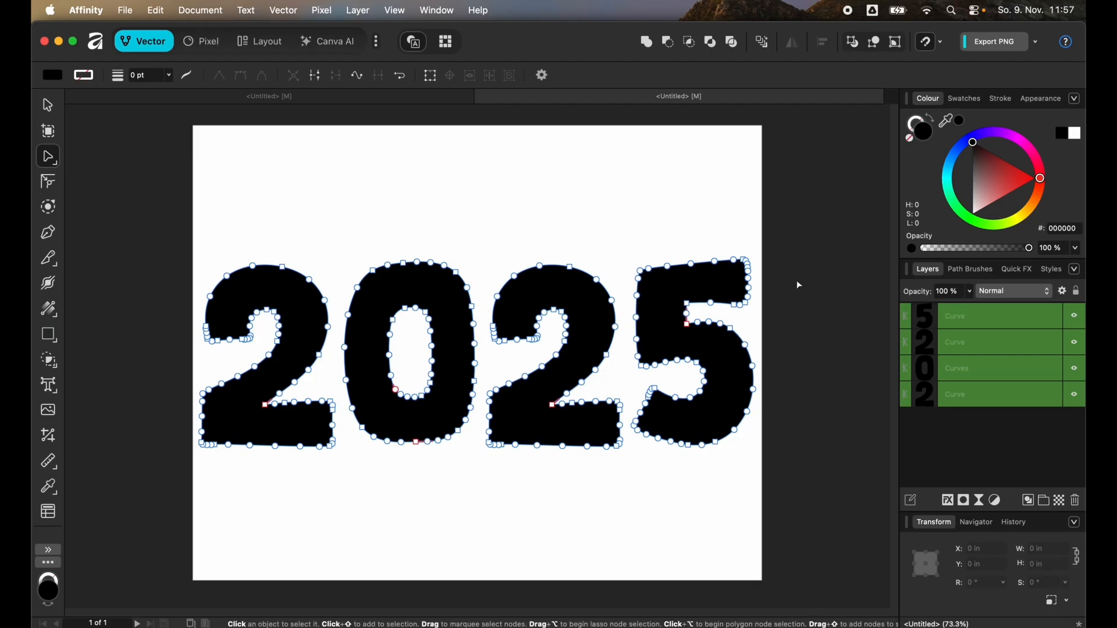
Slice the first digit 2 into five pieces with freehand Knife cuts and select the pieces individually to check them
click(49, 259)
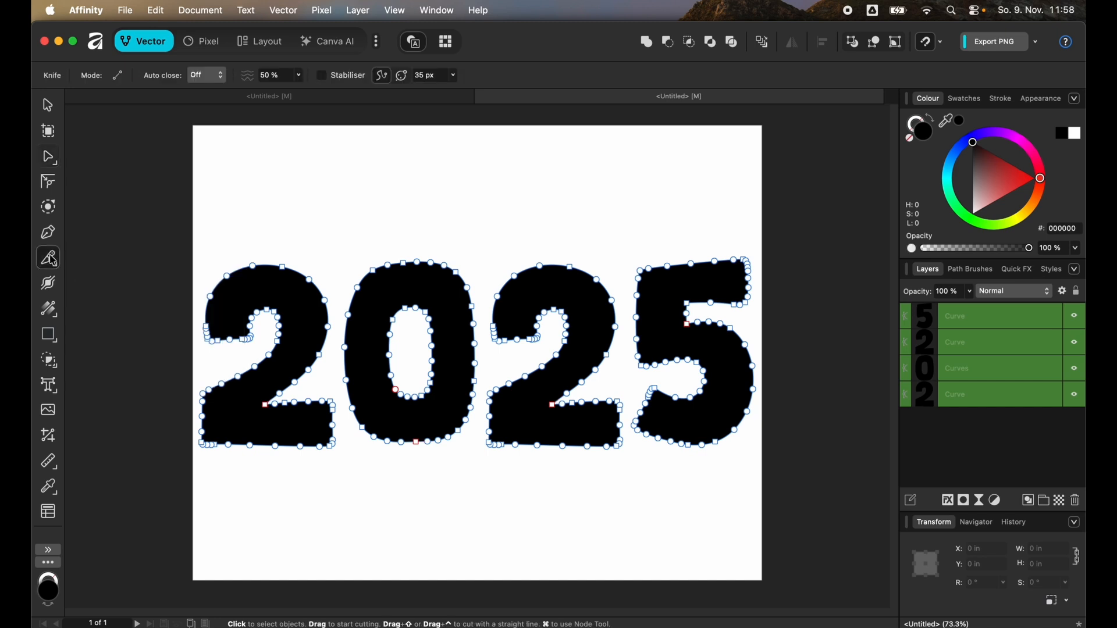
click(58, 271)
click(82, 257)
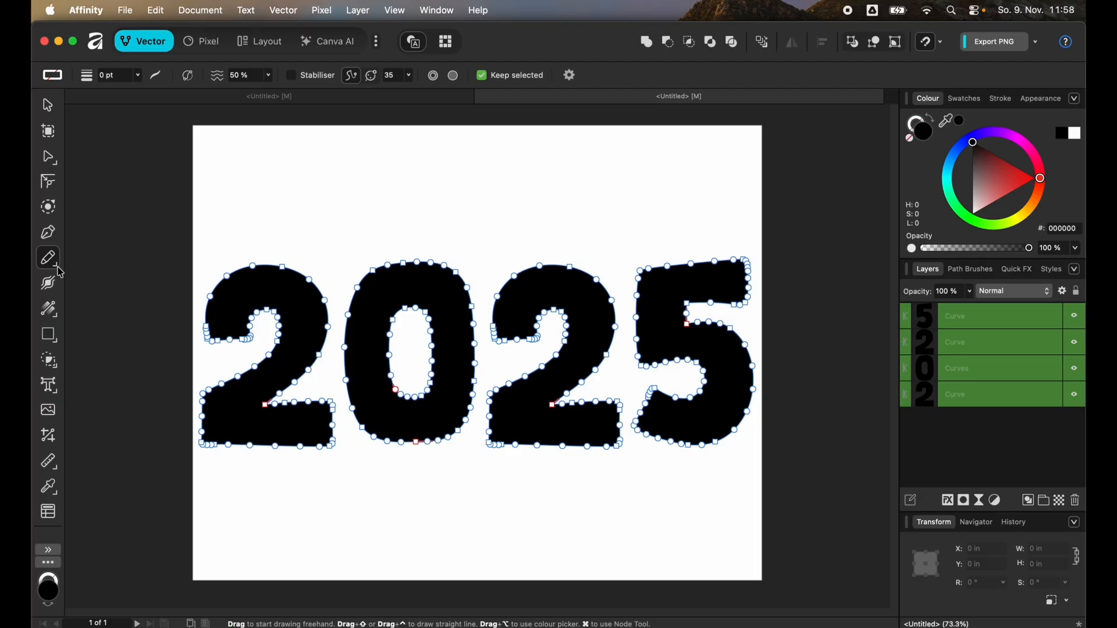
click(58, 271)
click(93, 293)
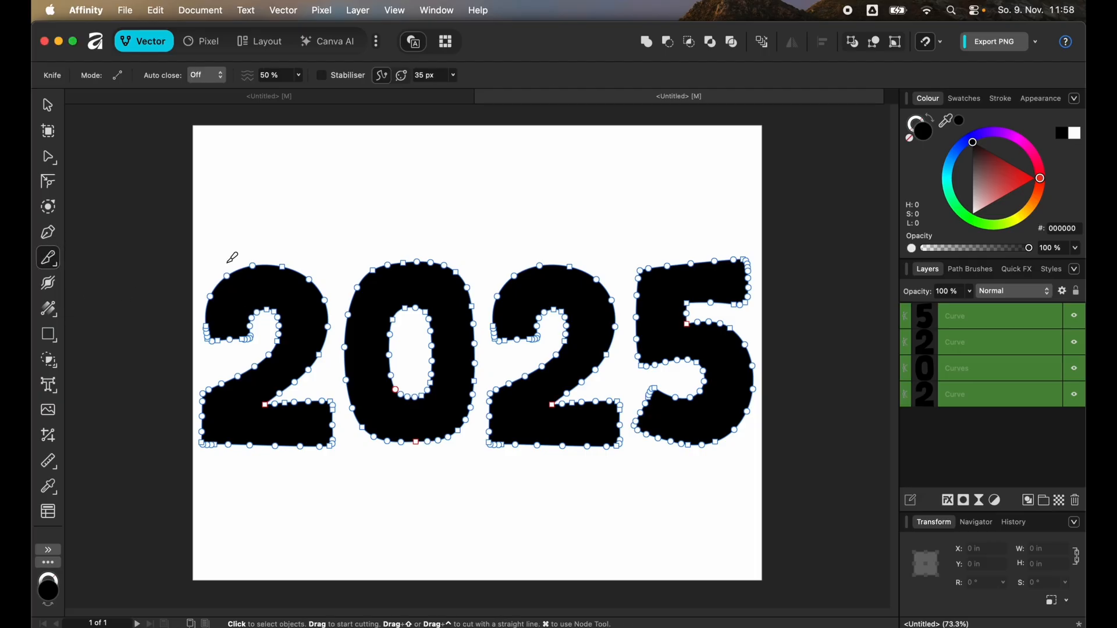
mouse_move(238, 247)
mouse_down()
mouse_move(267, 335)
mouse_move(335, 326)
mouse_up()
drag(293, 396, 233, 359)
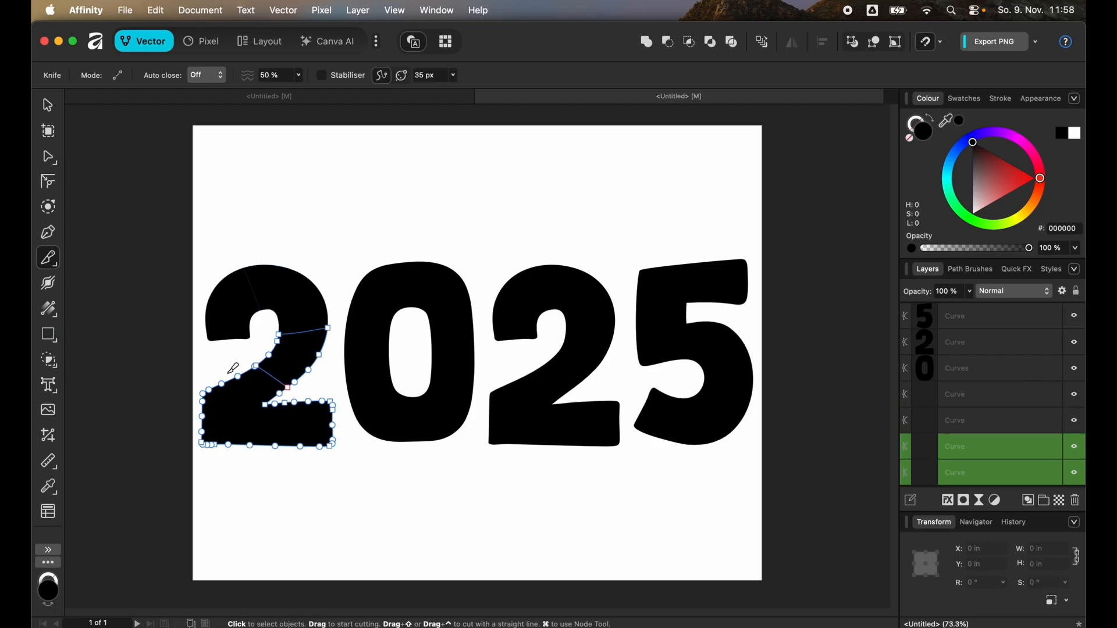
key(v)
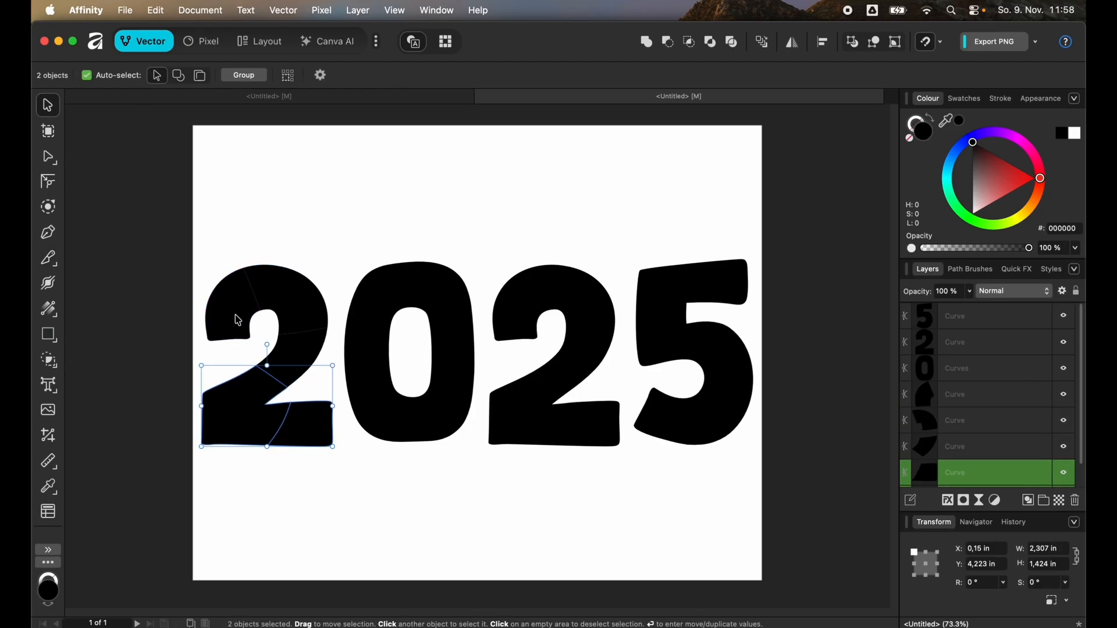
click(239, 320)
click(288, 285)
click(257, 382)
click(299, 426)
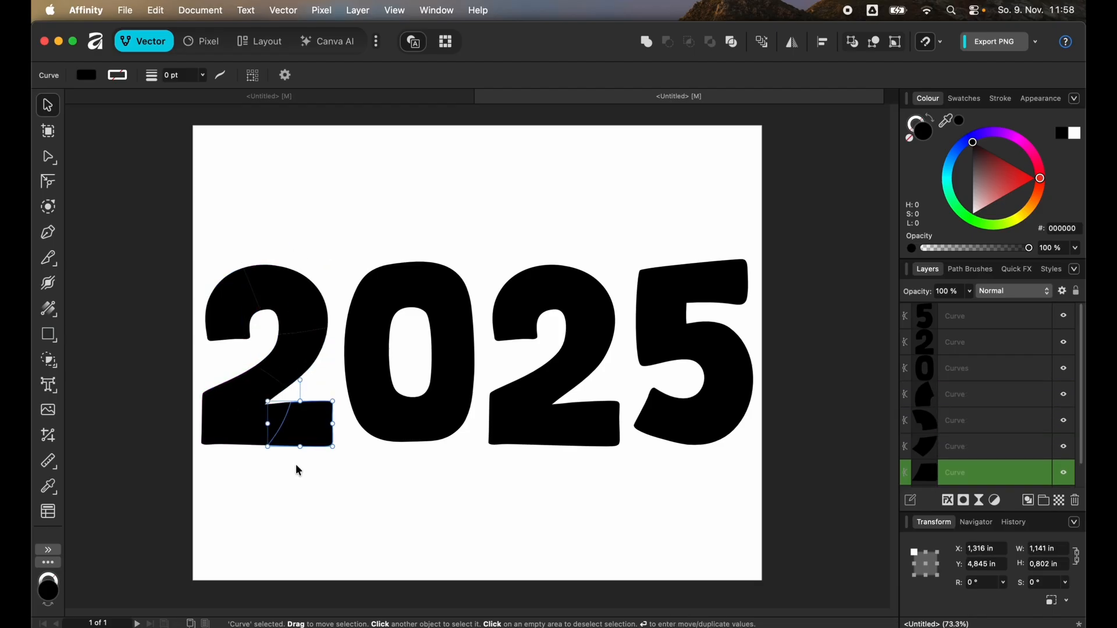
Convert all five pieces of the first digit 2 to picture frames
drag(159, 195, 332, 481)
right_click(292, 333)
scroll(407, 488, down, 5)
click(398, 517)
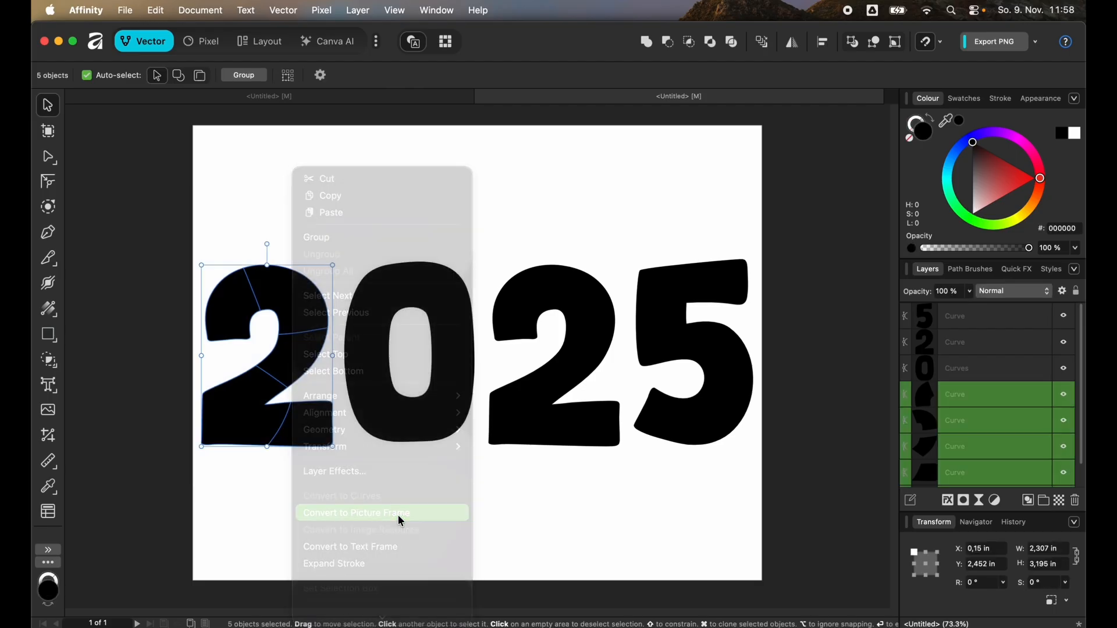
Place the beach photo with surfers in the upper-left frame of the first digit 2
click(105, 76)
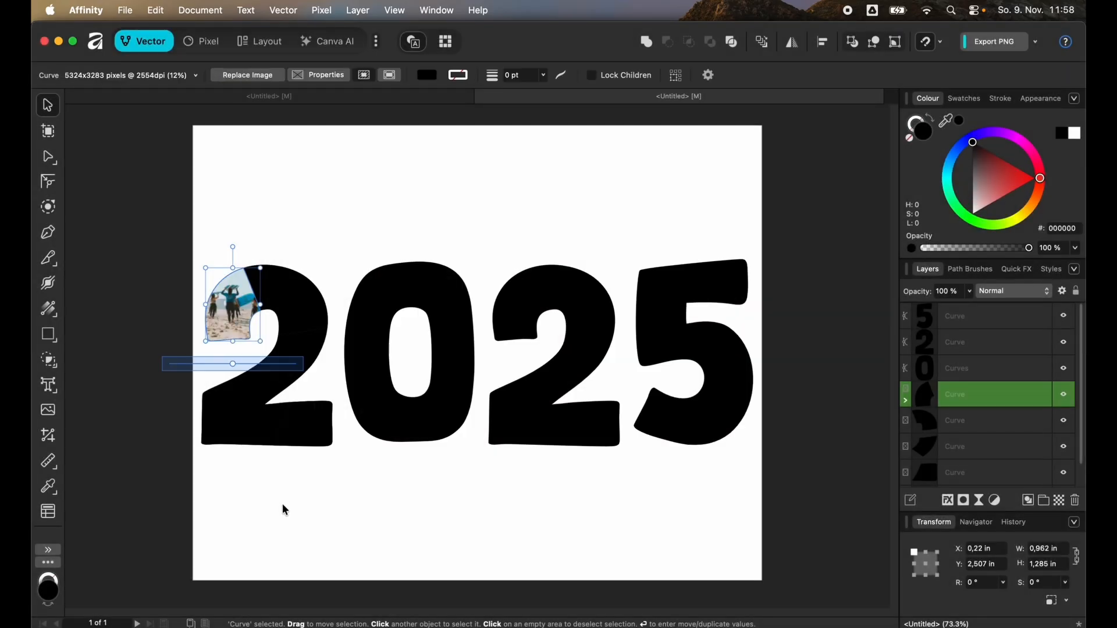
key(super+d)
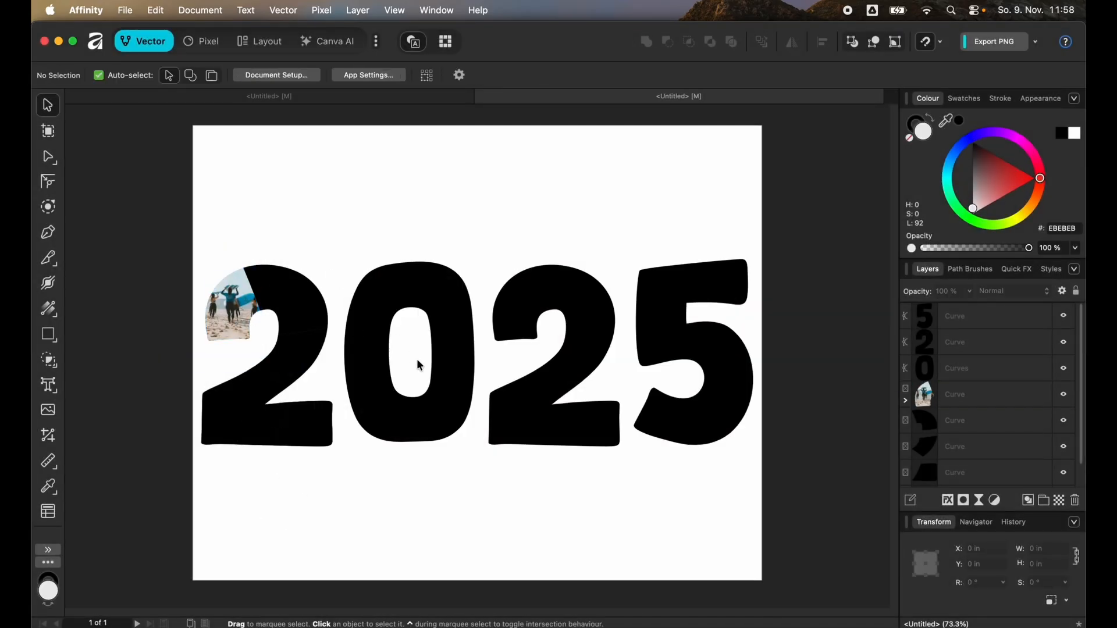
click(296, 298)
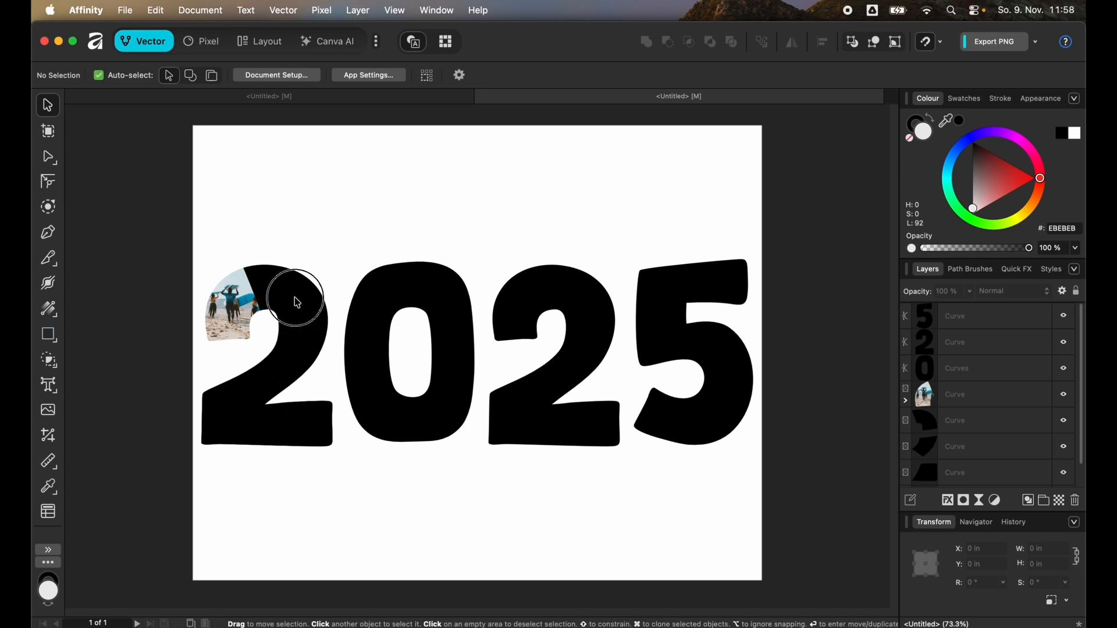
click(382, 220)
Undo the photo placement, the picture frame conversion and the knife cuts on the first digit 2
key(super+z)
key(super+z)
key(super+z)
key(super+z)
key(super+z)
key(super+z)
key(super+z)
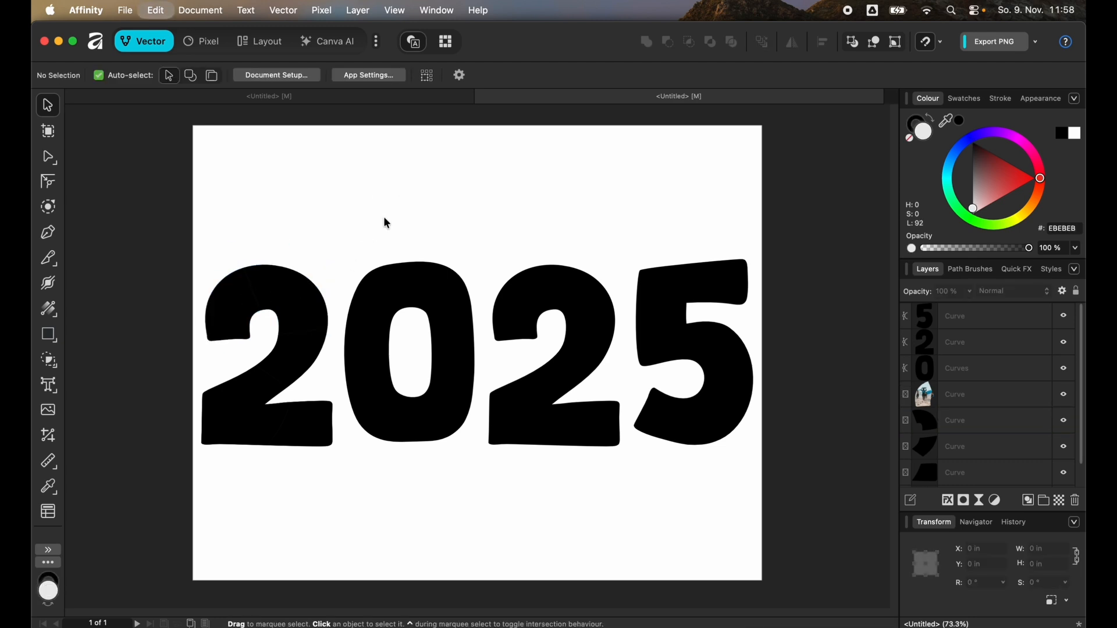
key(super+z)
key(super+z)
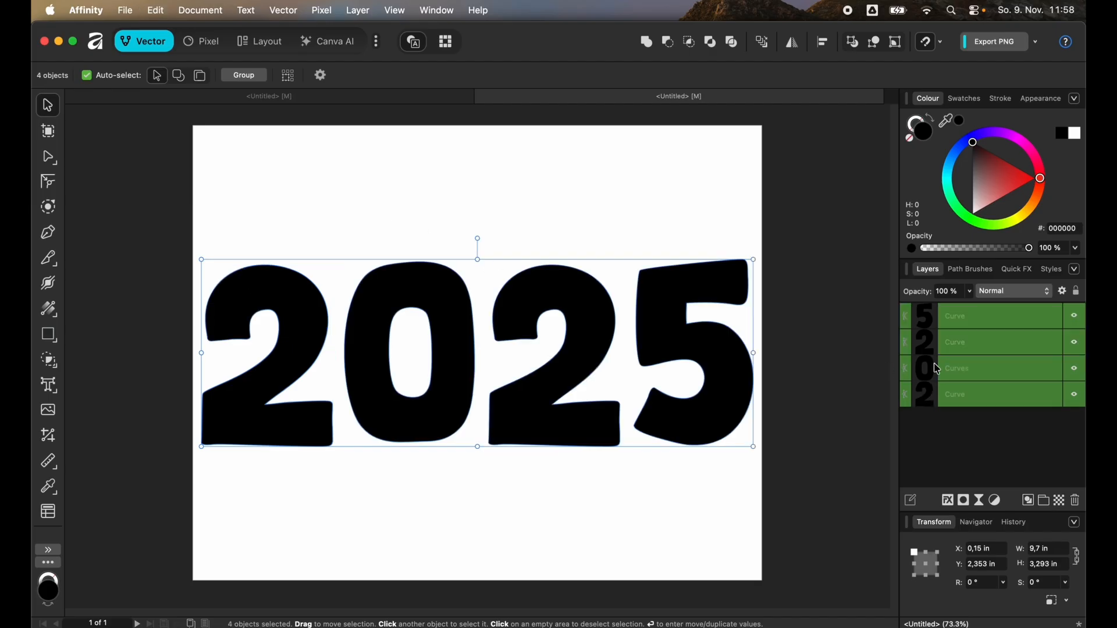
Lock the four digit curves and draw a rectangle about 1.15 by 0.79 in above the first digit 2
right_click(996, 377)
click(930, 455)
key(m)
drag(245, 162, 312, 207)
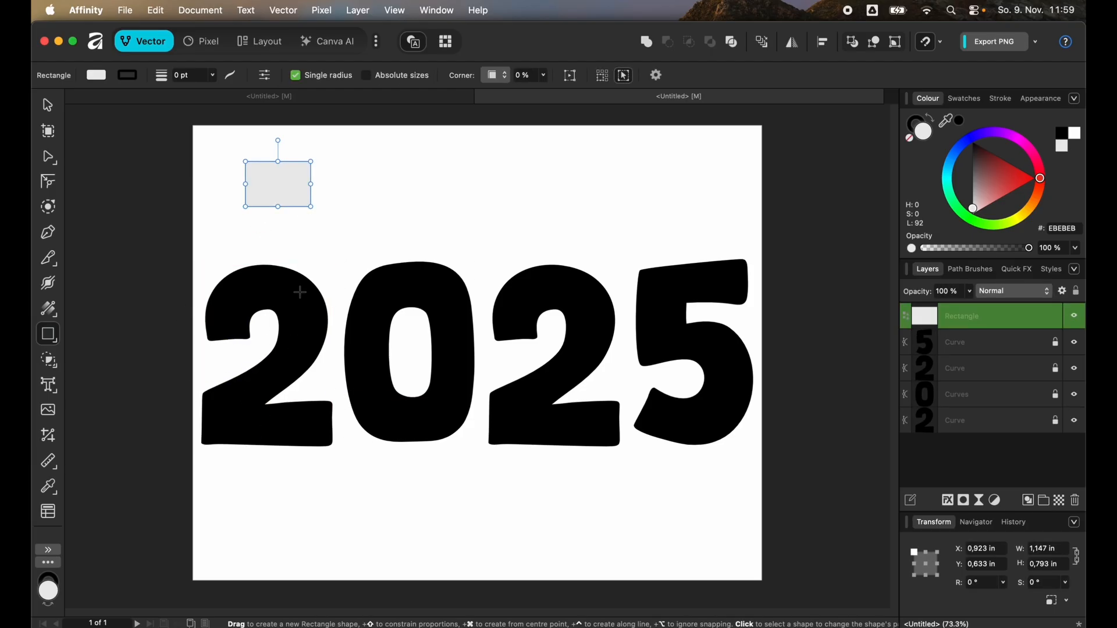
drag(51, 331, 329, 198)
Duplicate the rectangle directly beside the original so that the two share an edge
click(48, 105)
drag(260, 187, 366, 183)
click(437, 192)
Remove the fill from both rectangles and give them a red FF0000 stroke
click(337, 179)
shift+click(259, 186)
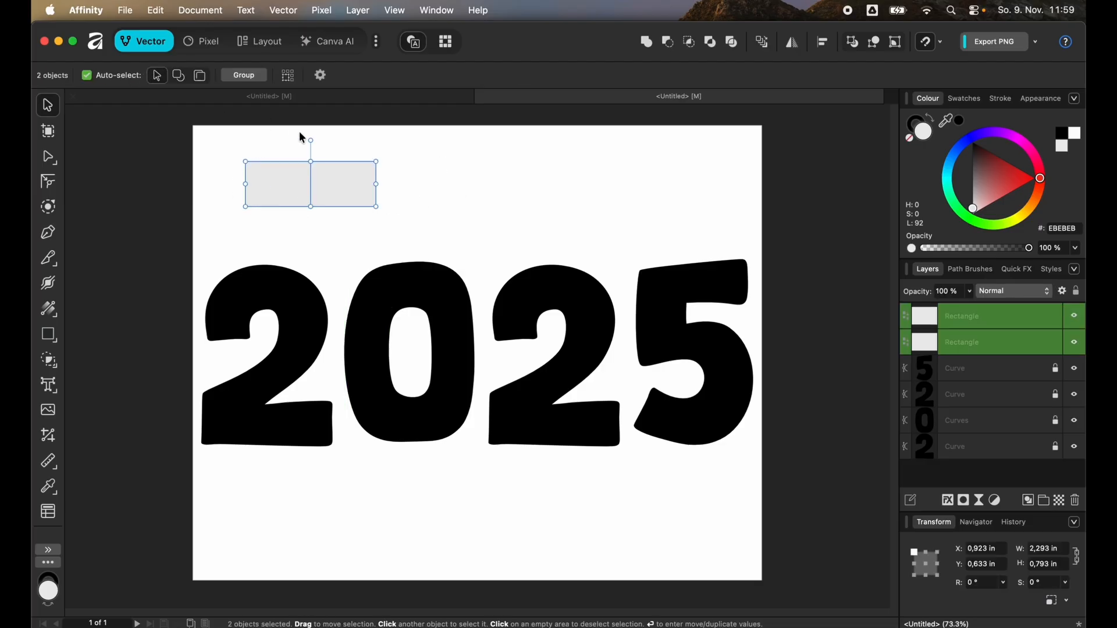
click(911, 141)
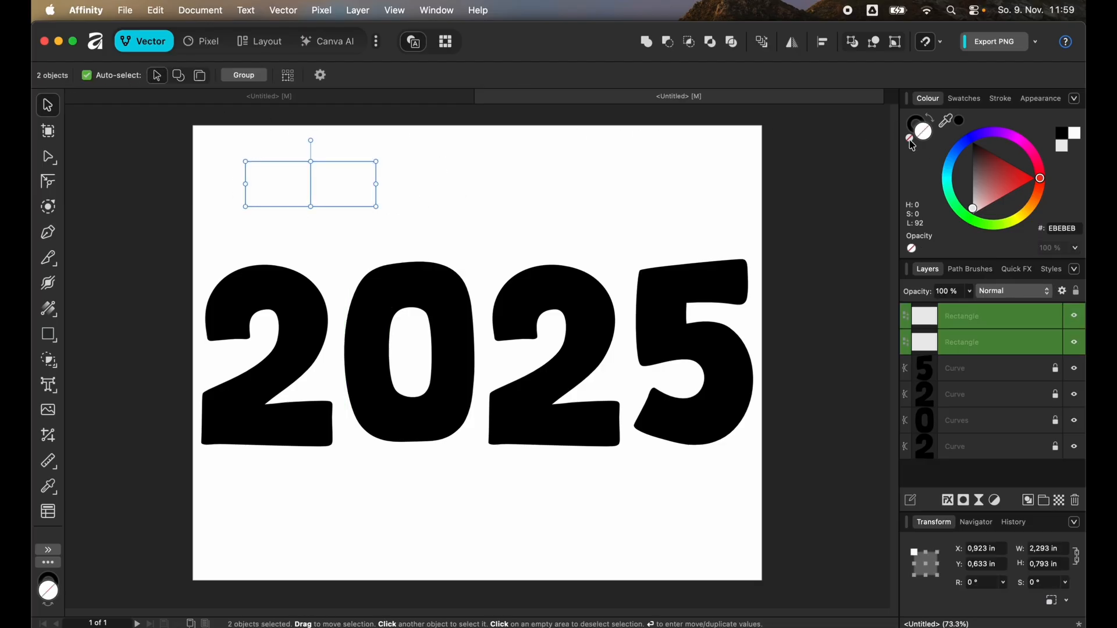
click(917, 124)
click(1037, 178)
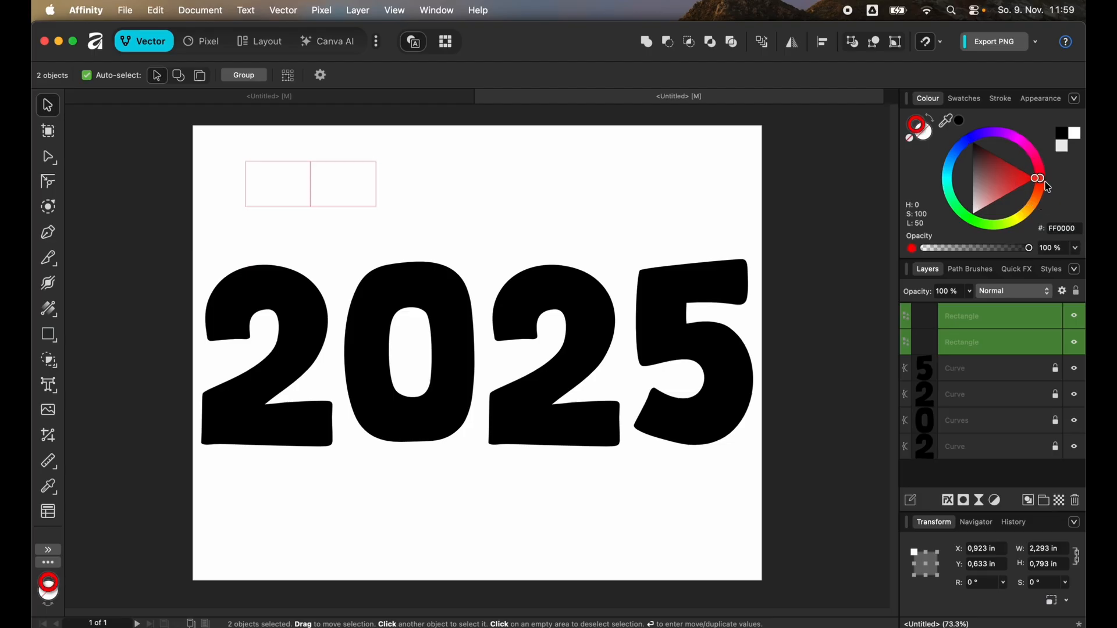
Preview both rectangles with an 8 pt stroke, and thin their stroke width to 0.9 pt
click(1000, 98)
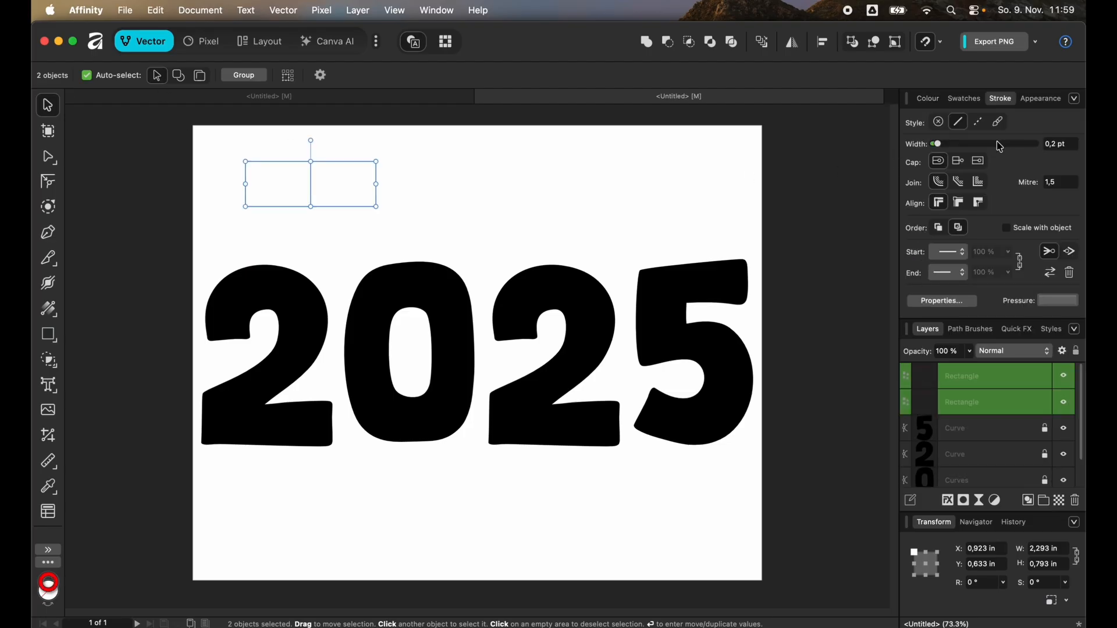
click(955, 144)
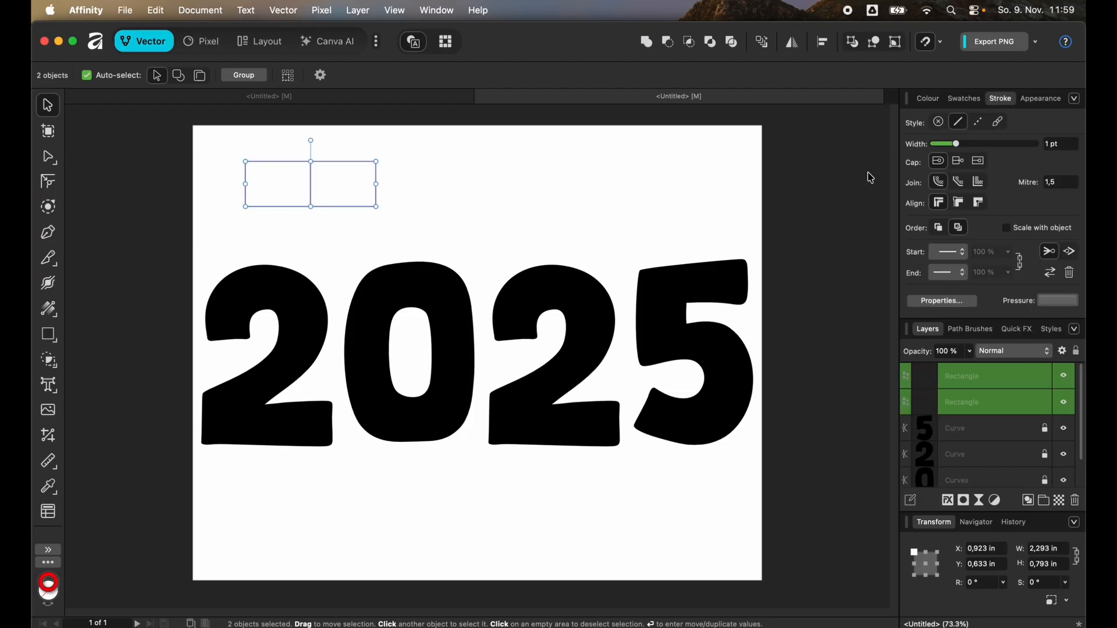
click(976, 145)
click(549, 174)
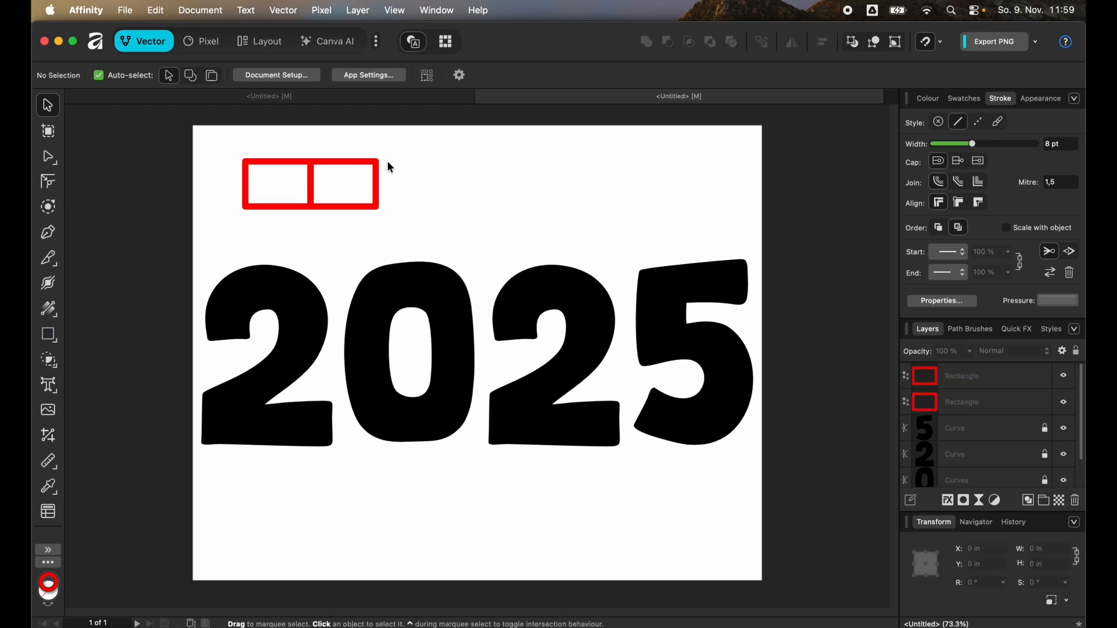
drag(391, 168, 215, 182)
click(957, 145)
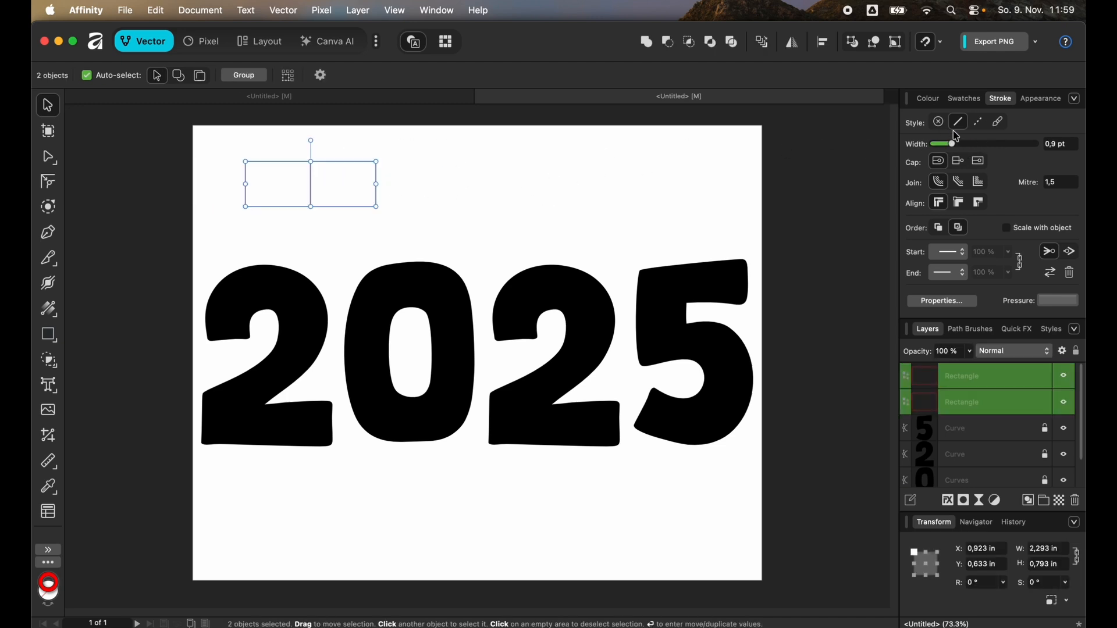
Set both rectangles' stroke width to 3.5 pt and duplicate them downward into a grid of two columns and four rows
click(963, 146)
drag(456, 207, 209, 192)
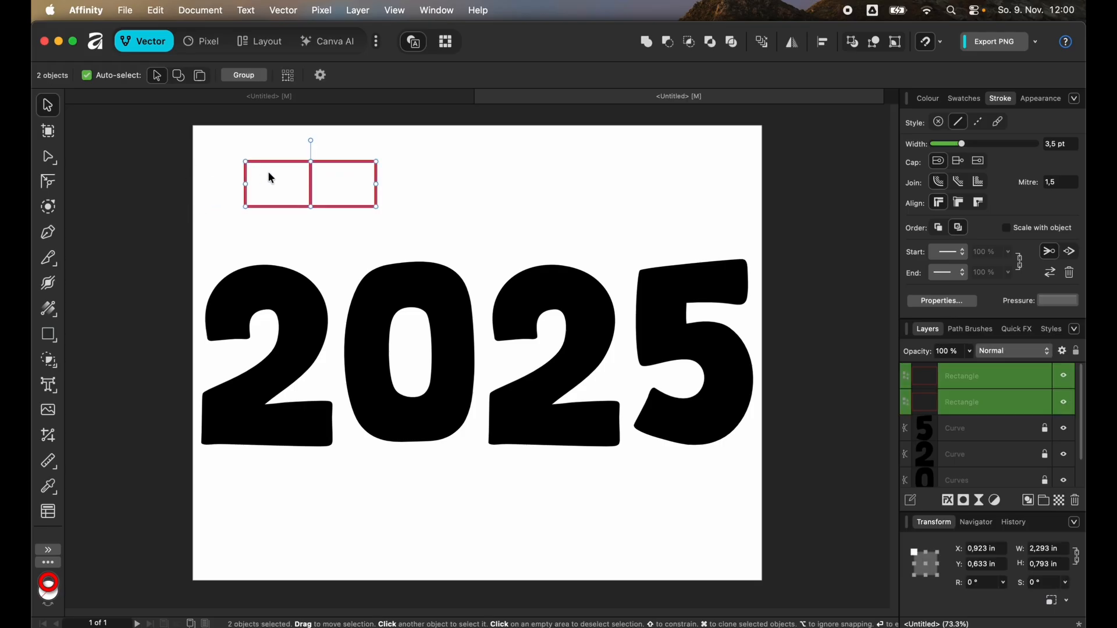
mouse_move(366, 176)
mouse_down()
mouse_move(349, 247)
mouse_move(350, 228)
mouse_up()
drag(441, 231, 257, 183)
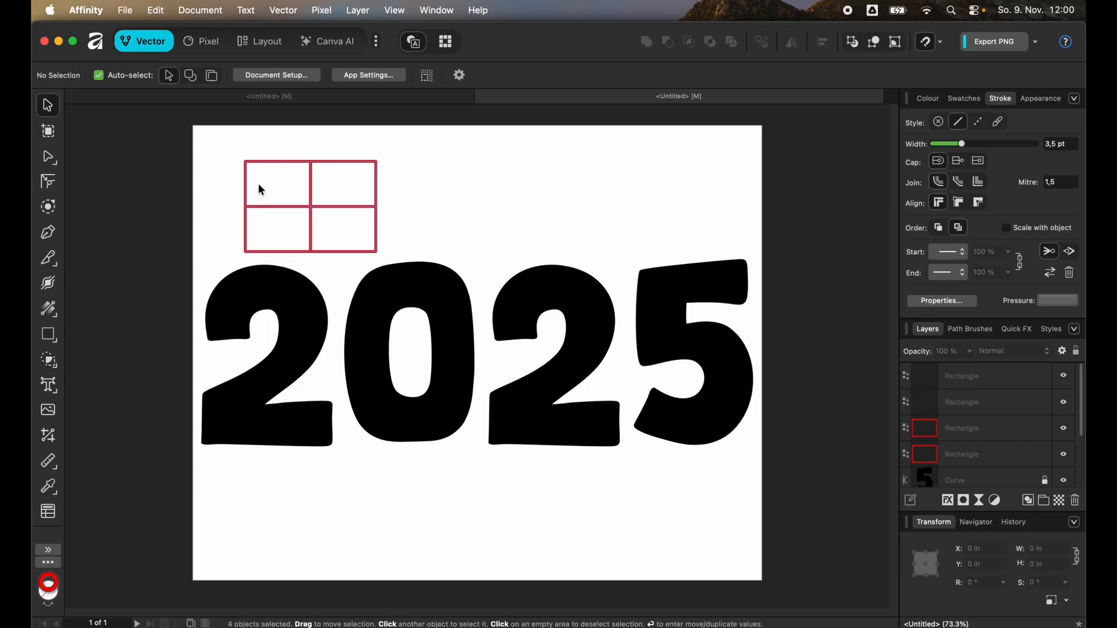
key(super+c)
key(super+v)
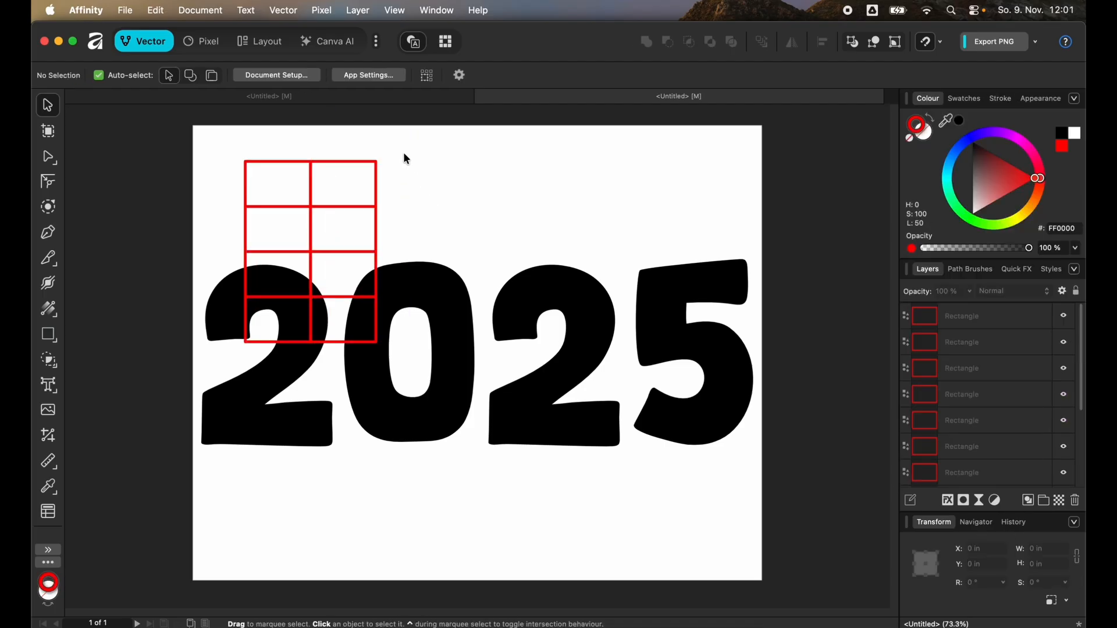
Move the eight-rectangle grid over the first digit 2 and resize it to about 2.39 by 3.26 in around the digit
drag(401, 138, 249, 369)
drag(303, 258, 257, 364)
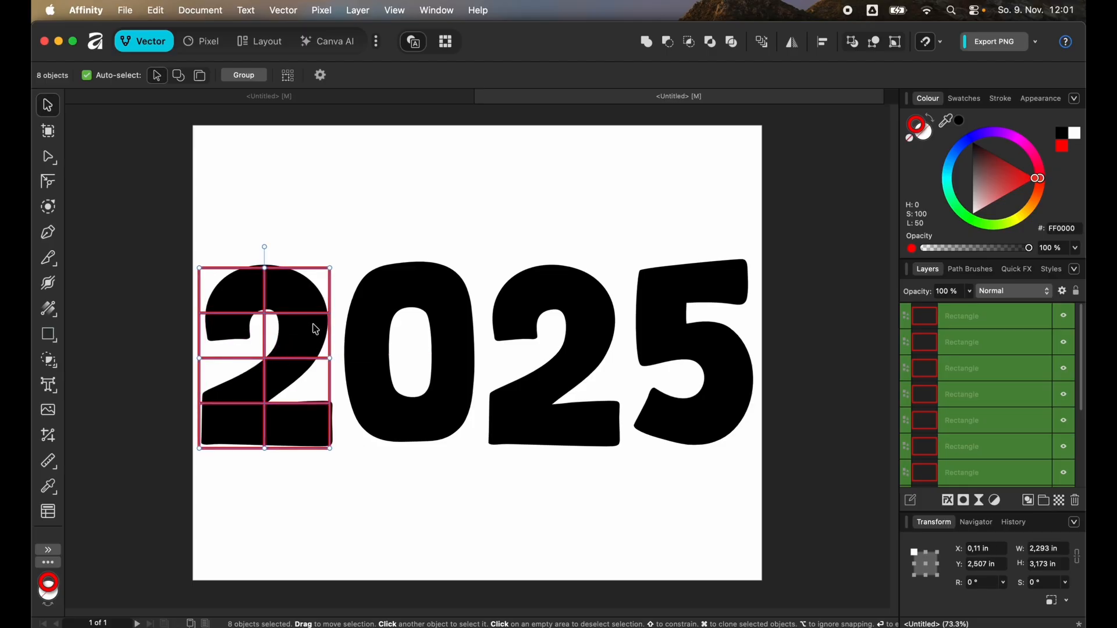
scroll(279, 378, up, 5)
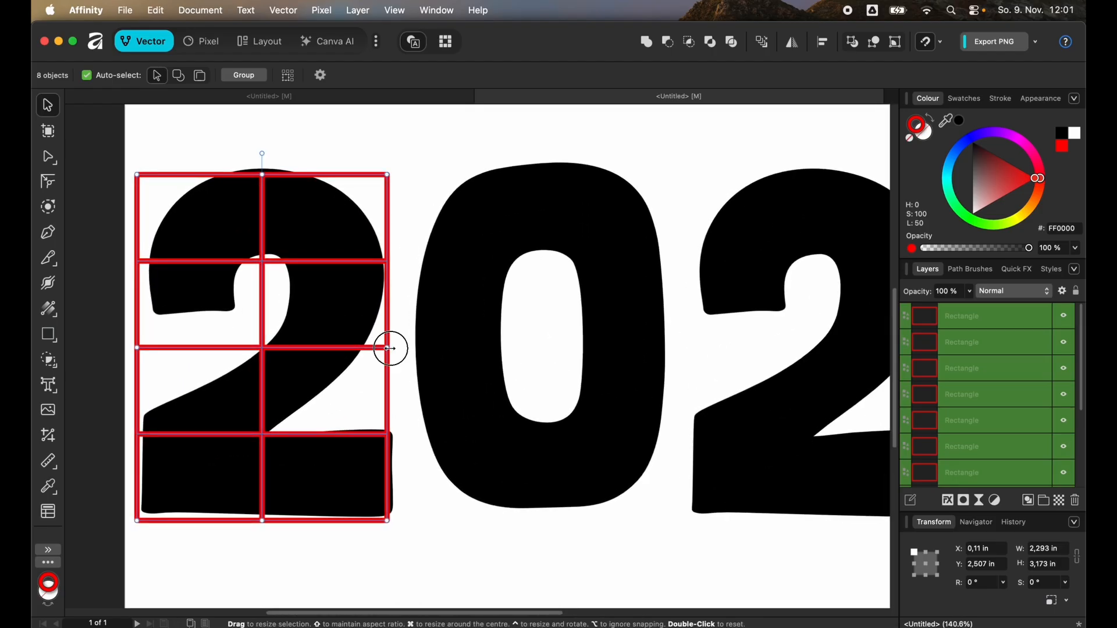
drag(390, 348, 405, 349)
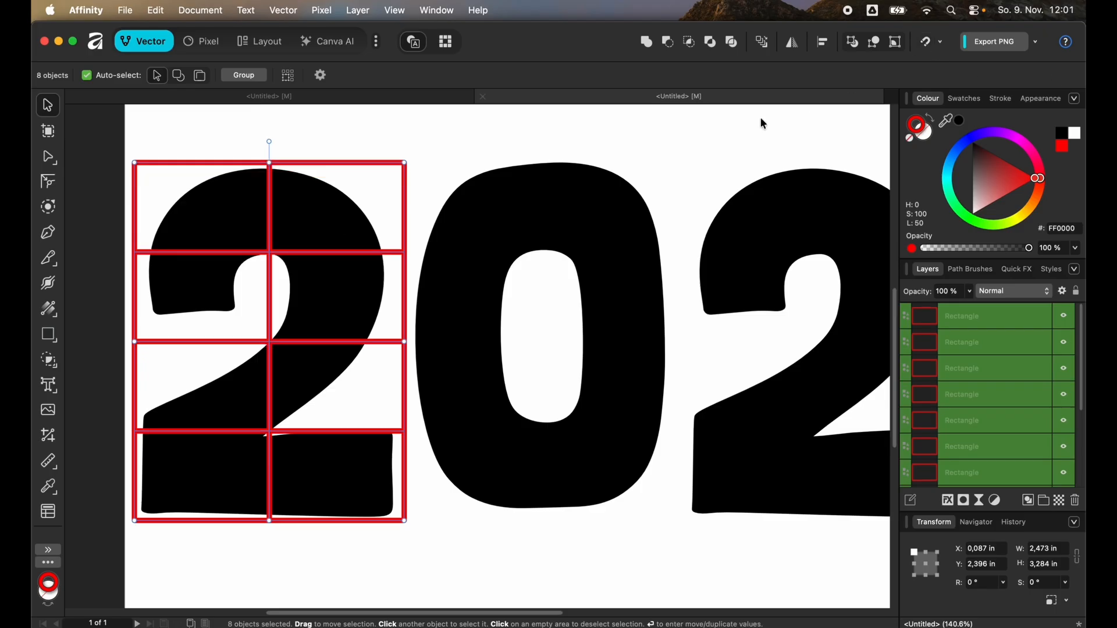
drag(270, 167, 269, 174)
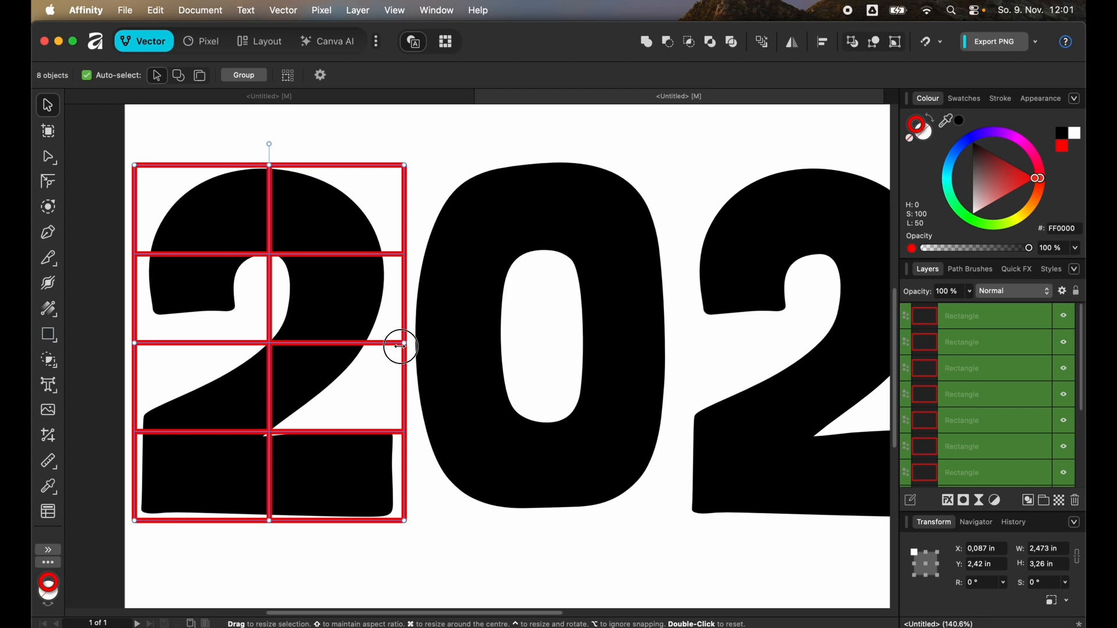
drag(399, 344, 400, 347)
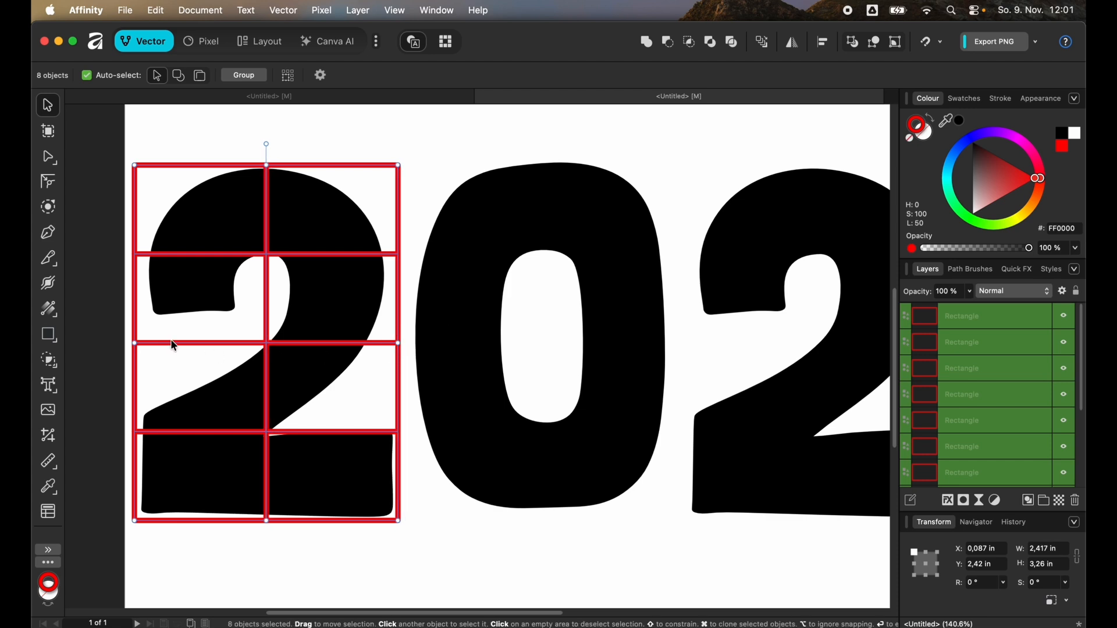
drag(135, 343, 138, 344)
drag(269, 522, 270, 521)
click(457, 519)
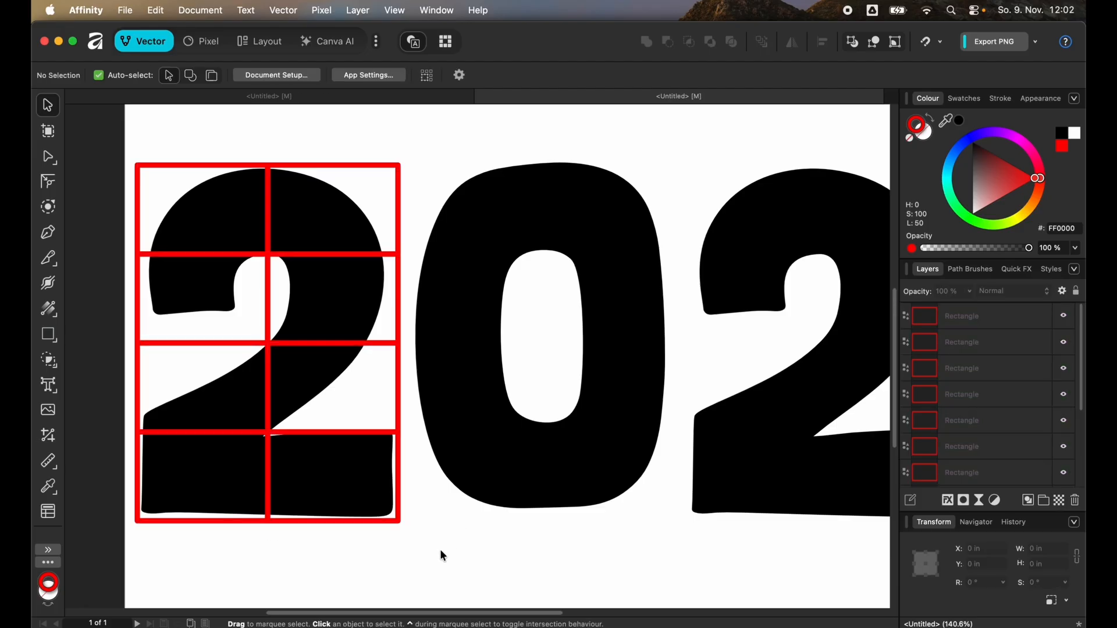
Group the eight rectangles of the grid and place a copy of the group over the digit 0
drag(424, 562, 149, 149)
key(super+g)
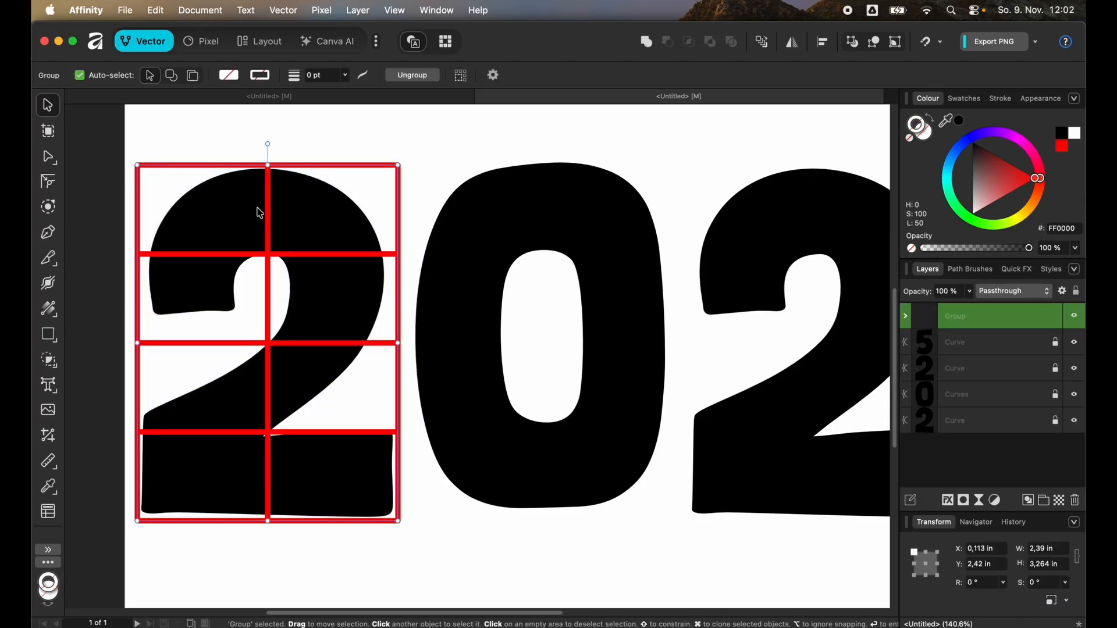
mouse_move(270, 308)
super+mouse_down()
mouse_move(546, 312)
mouse_move(543, 300)
super+mouse_up()
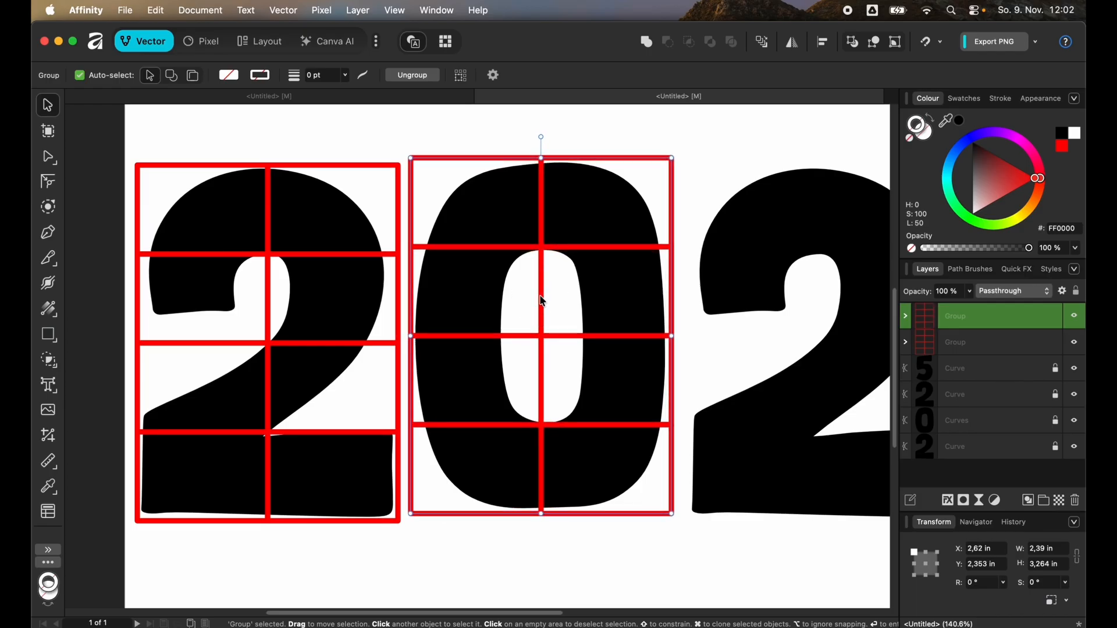
Place two more copies of the grid group, one over the second digit 2 and one over the digit 5
super+click(324, 314)
mouse_move(272, 326)
mouse_down()
mouse_move(823, 317)
mouse_move(805, 320)
mouse_up()
drag(477, 613, 570, 613)
mouse_move(551, 418)
mouse_down()
mouse_move(566, 419)
mouse_move(556, 420)
mouse_up()
super+click(134, 412)
mouse_move(99, 361)
mouse_down()
mouse_move(553, 372)
mouse_move(767, 356)
mouse_up()
scroll(525, 448, down, 5)
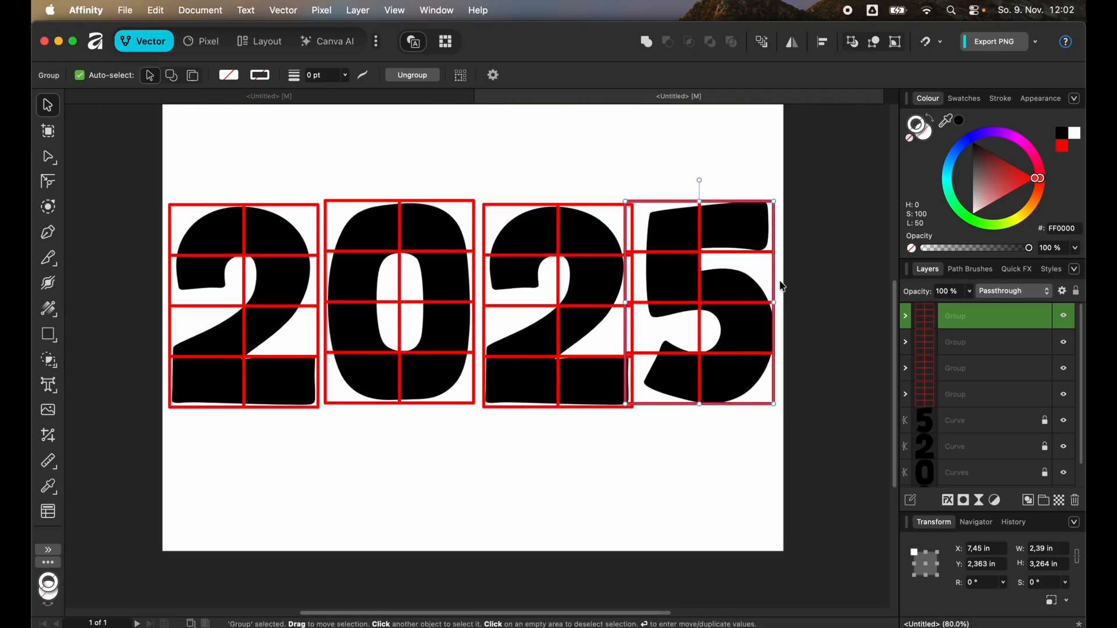
scroll(809, 307, up, 1)
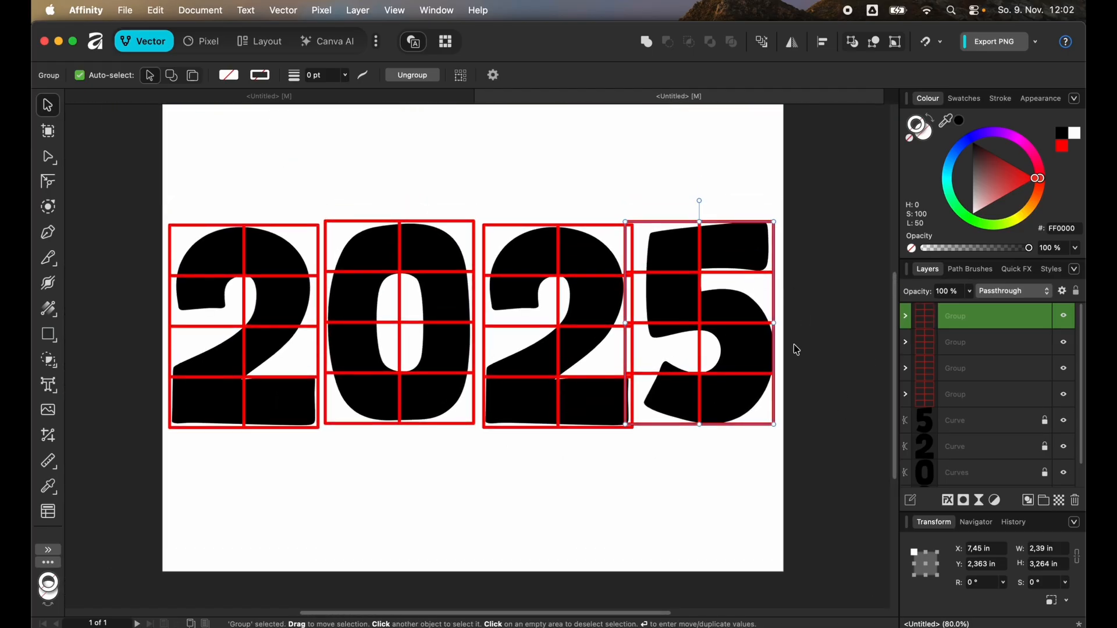
Align the last grid group to the centre of the digit 5 horizontally and vertically, using Last Selected as the reference
drag(720, 315, 688, 330)
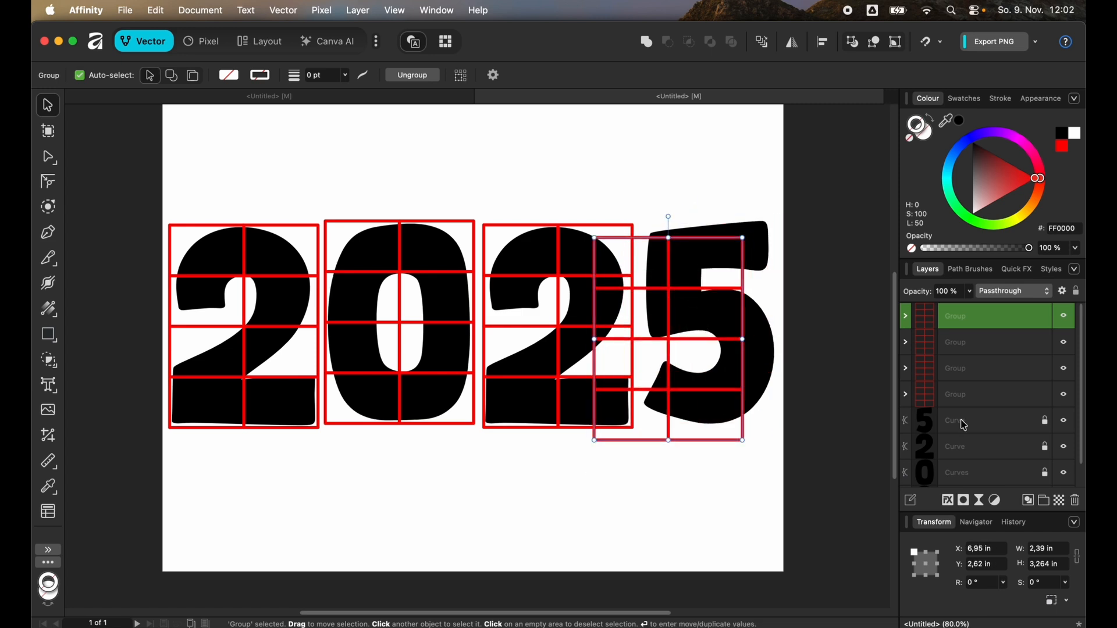
super+click(967, 425)
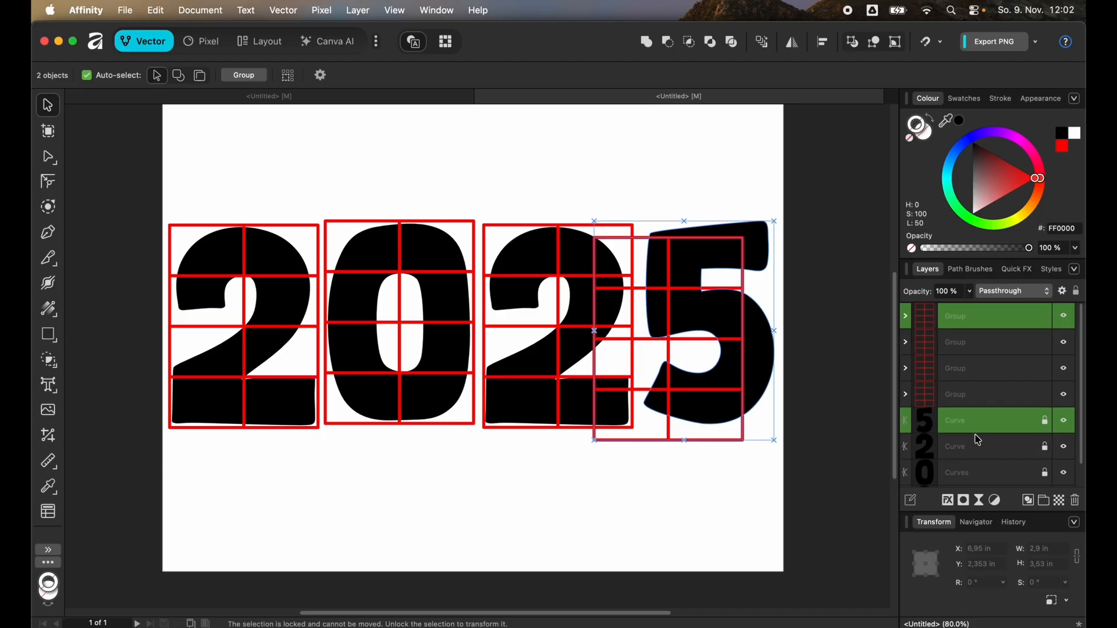
click(823, 45)
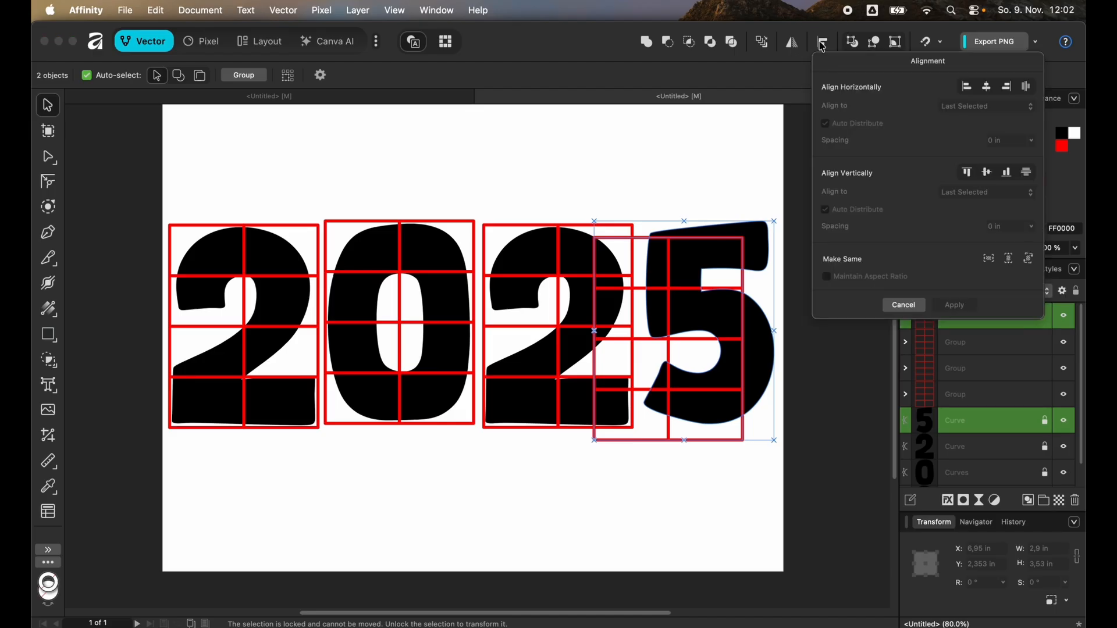
click(989, 89)
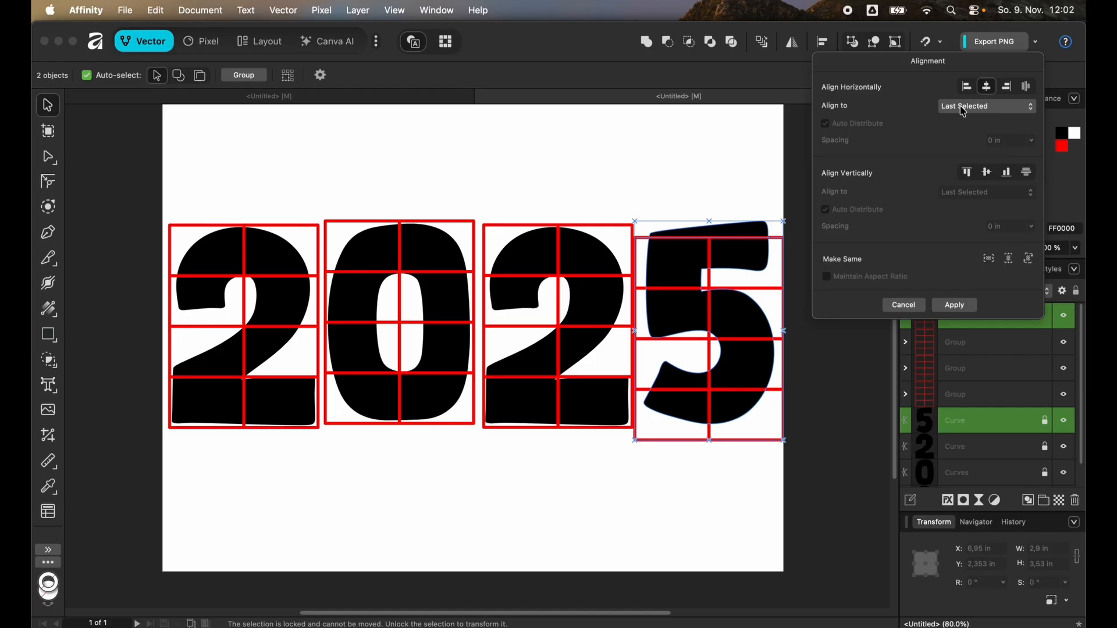
click(984, 179)
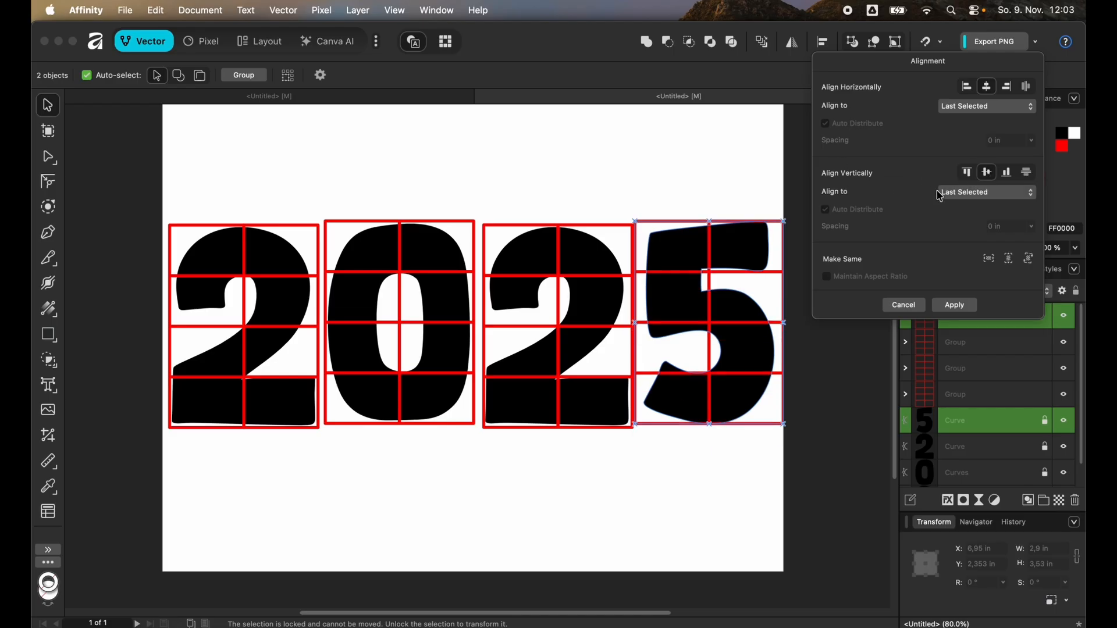
click(957, 307)
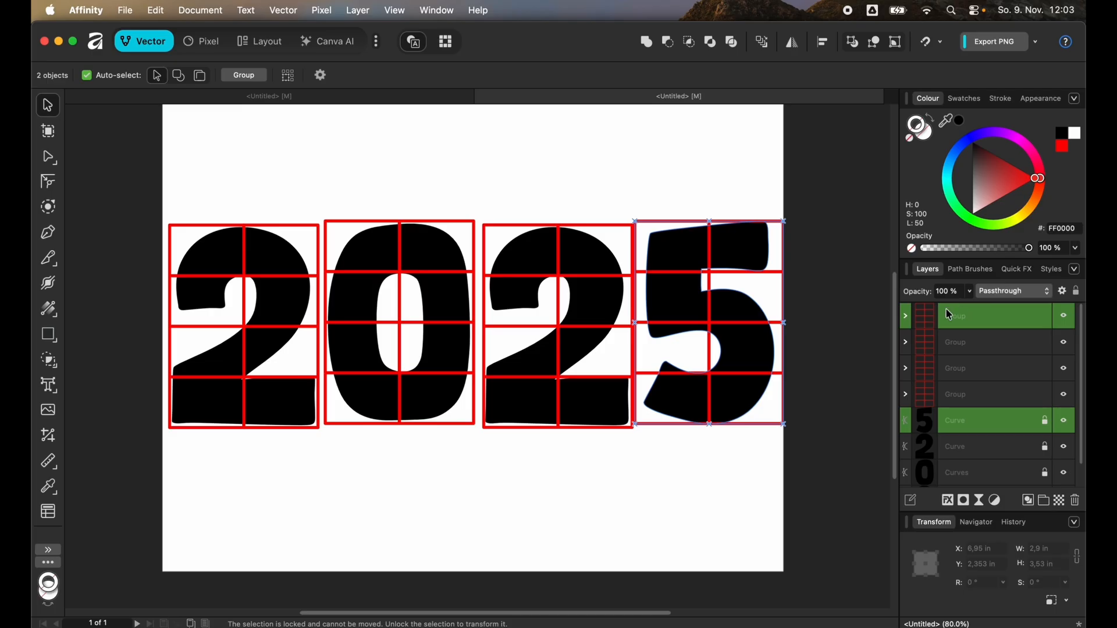
Centre the grid groups over the second digit 2 and the 0 on their digit curves
click(581, 306)
scroll(969, 452, down, 1)
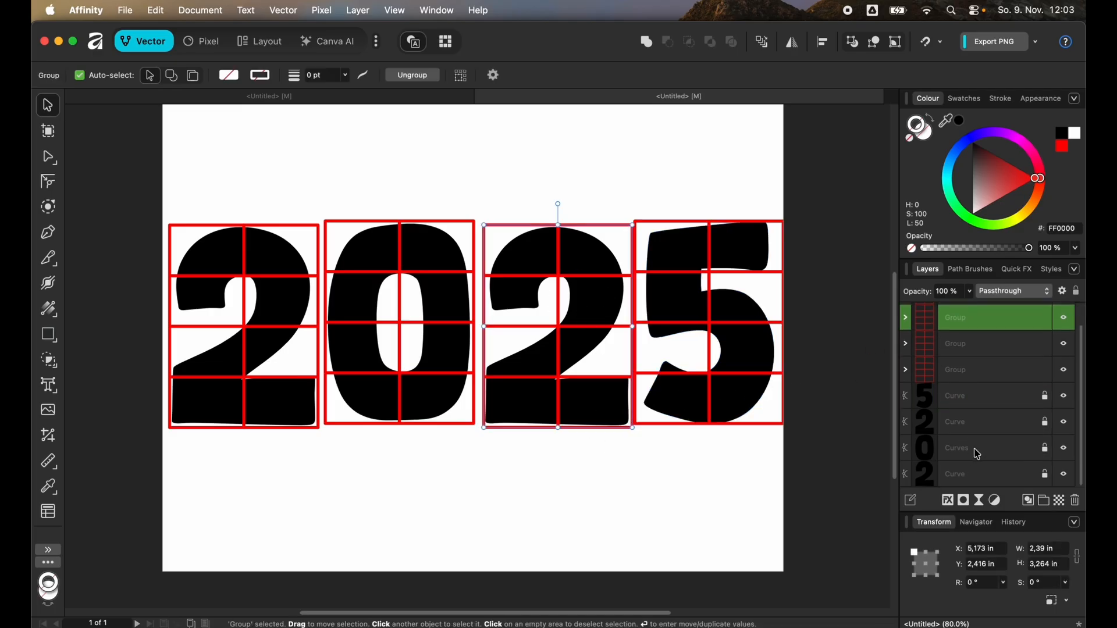
super+click(974, 430)
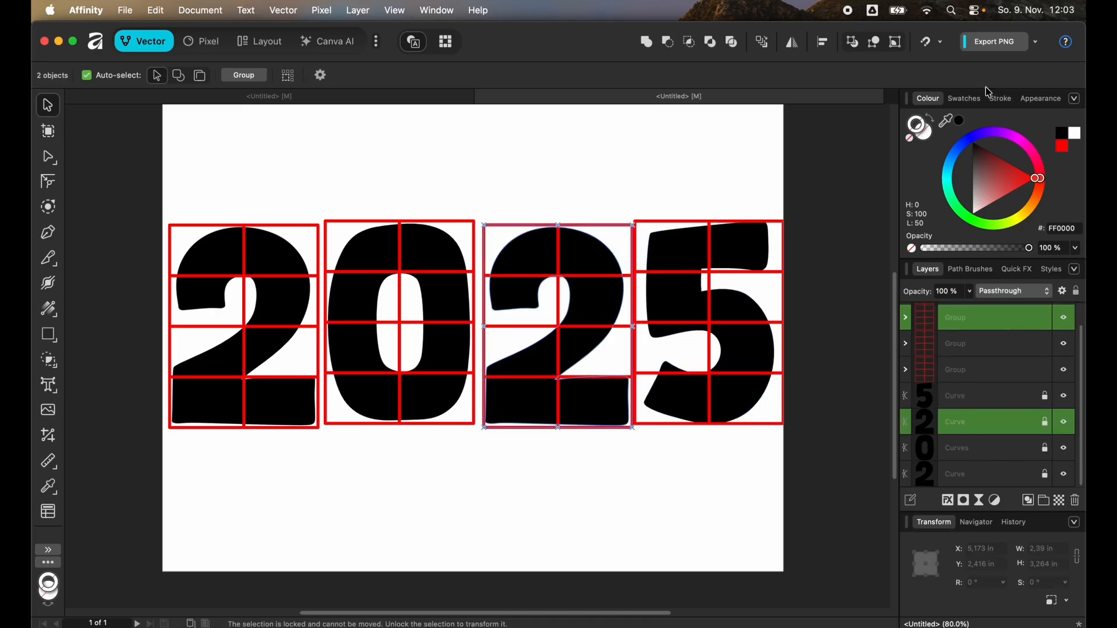
click(872, 42)
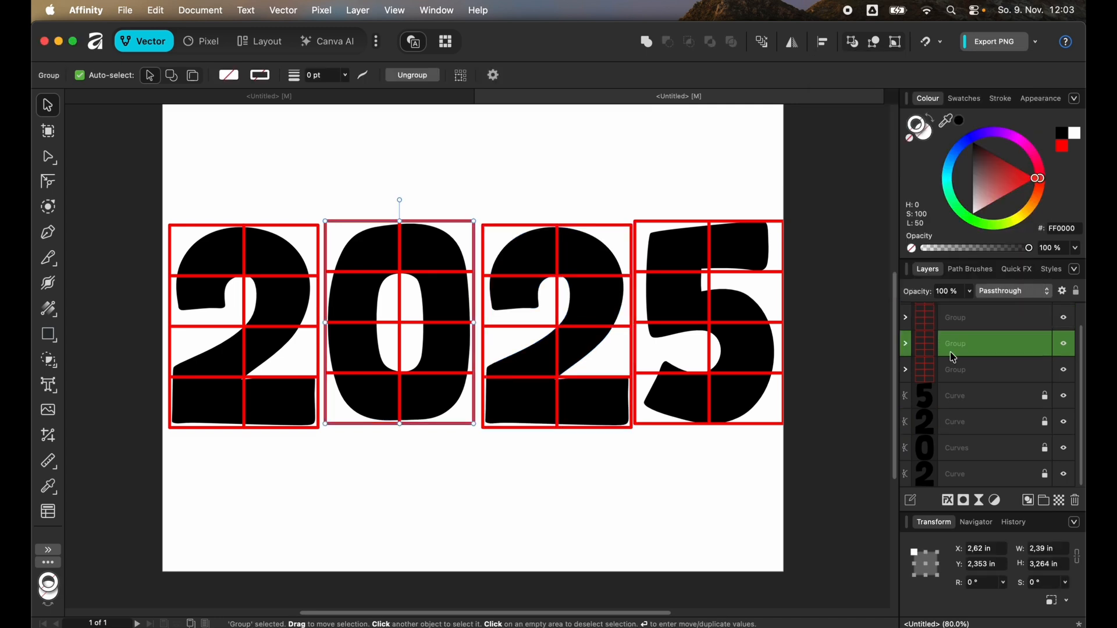
drag(464, 161, 383, 348)
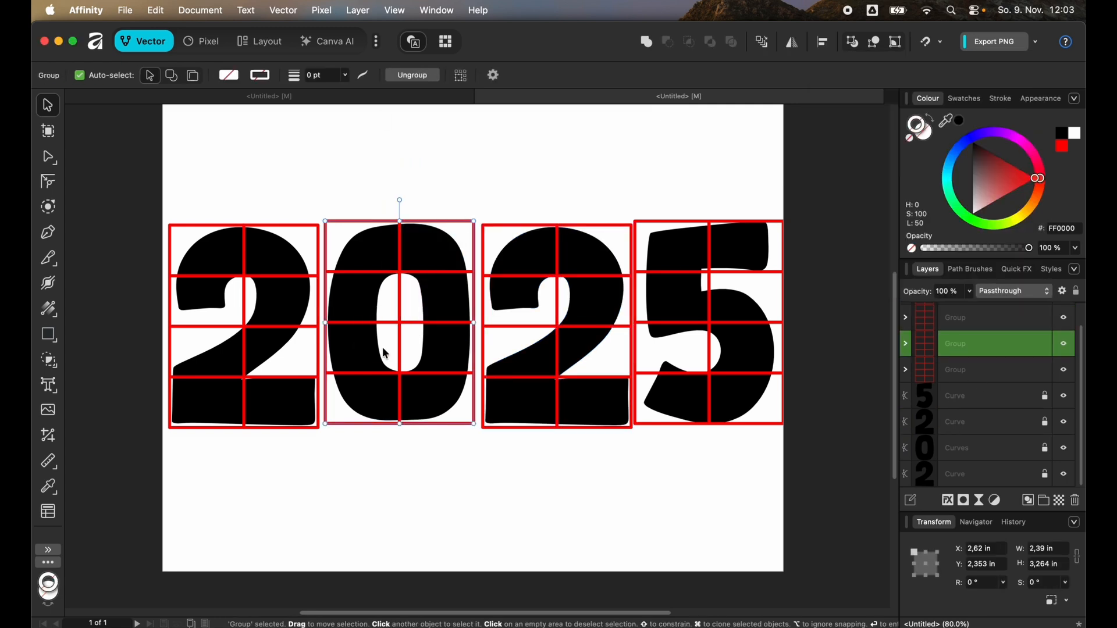
super+click(996, 451)
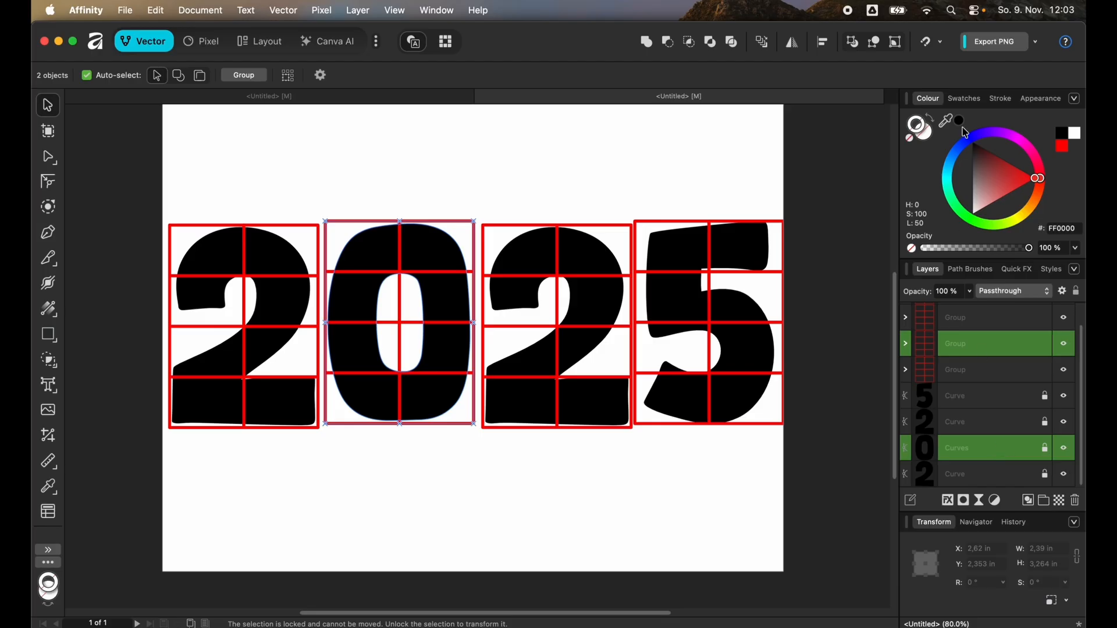
Merge the two lowest rectangles in the right column of the 0's grid into one shape with Add
click(663, 378)
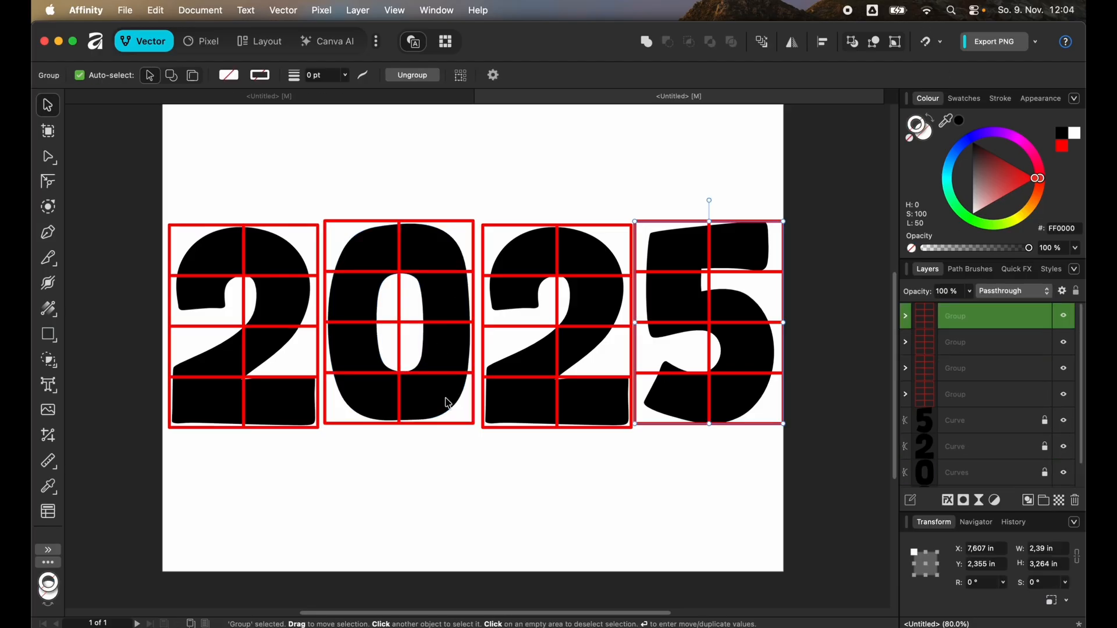
double_click(449, 420)
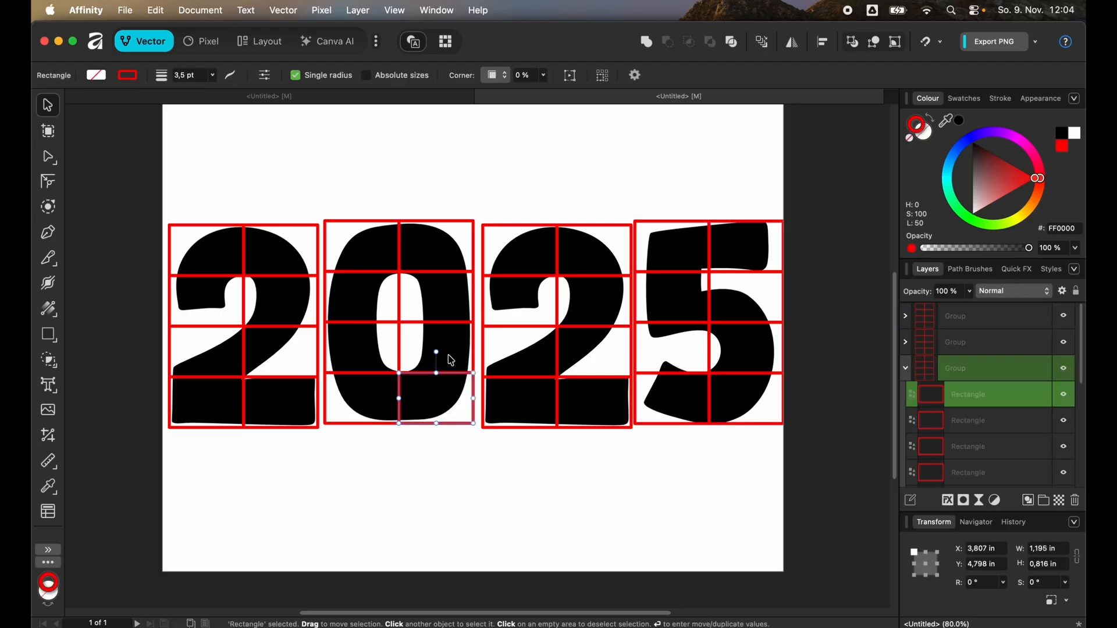
shift+click(445, 362)
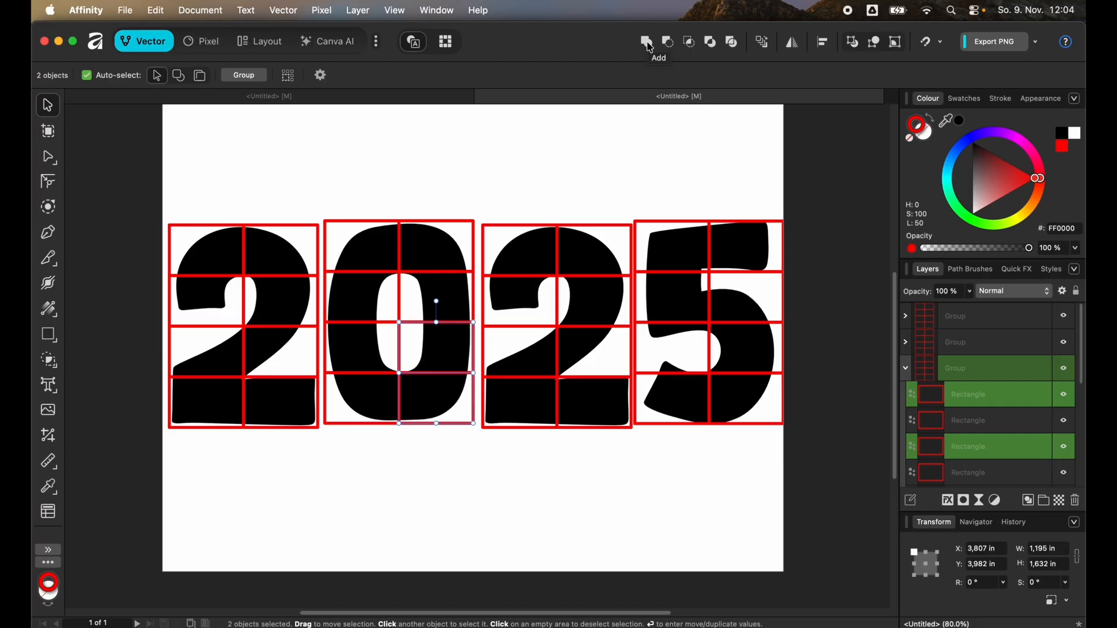
click(648, 43)
click(442, 511)
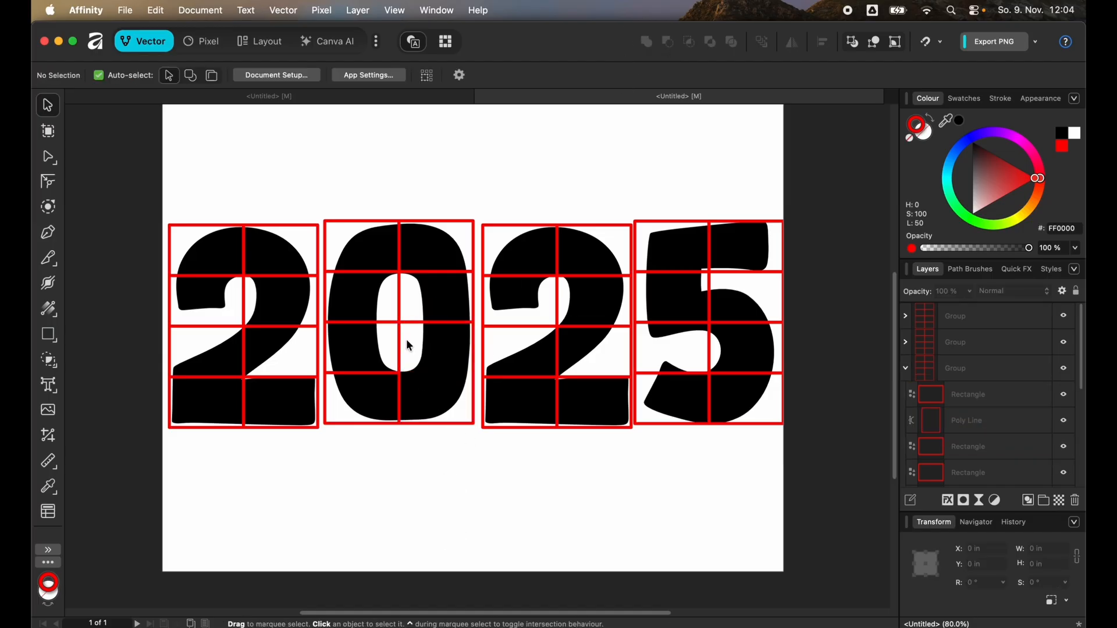
Merge the two uppermost rectangles in the left column of the 0's grid into one shape with Add
click(362, 252)
double_click(349, 227)
shift+click(329, 301)
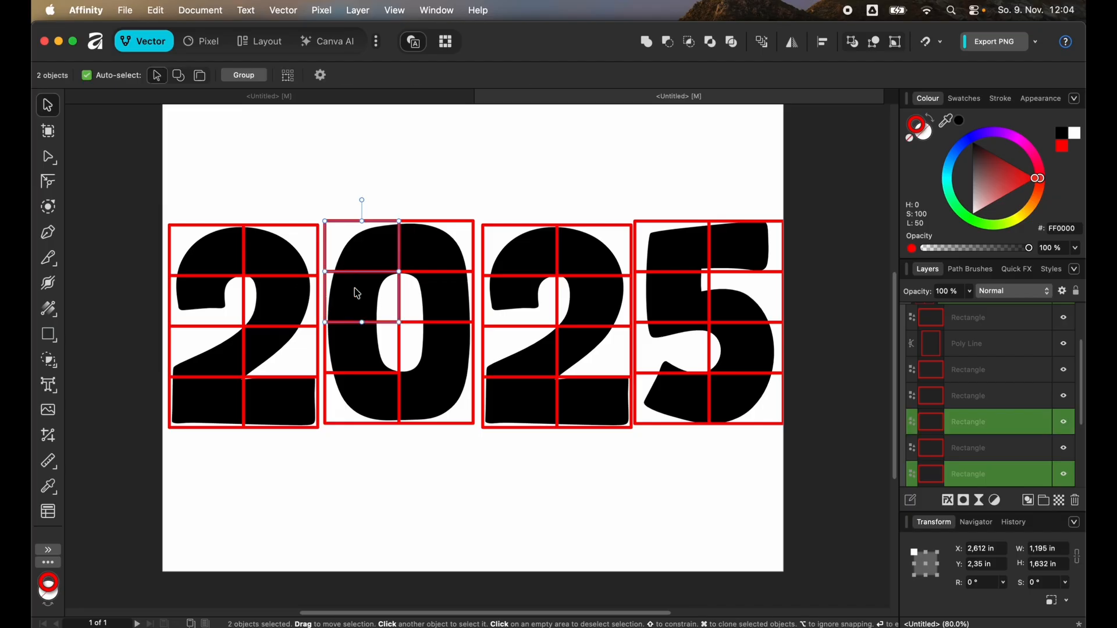
click(647, 43)
click(240, 433)
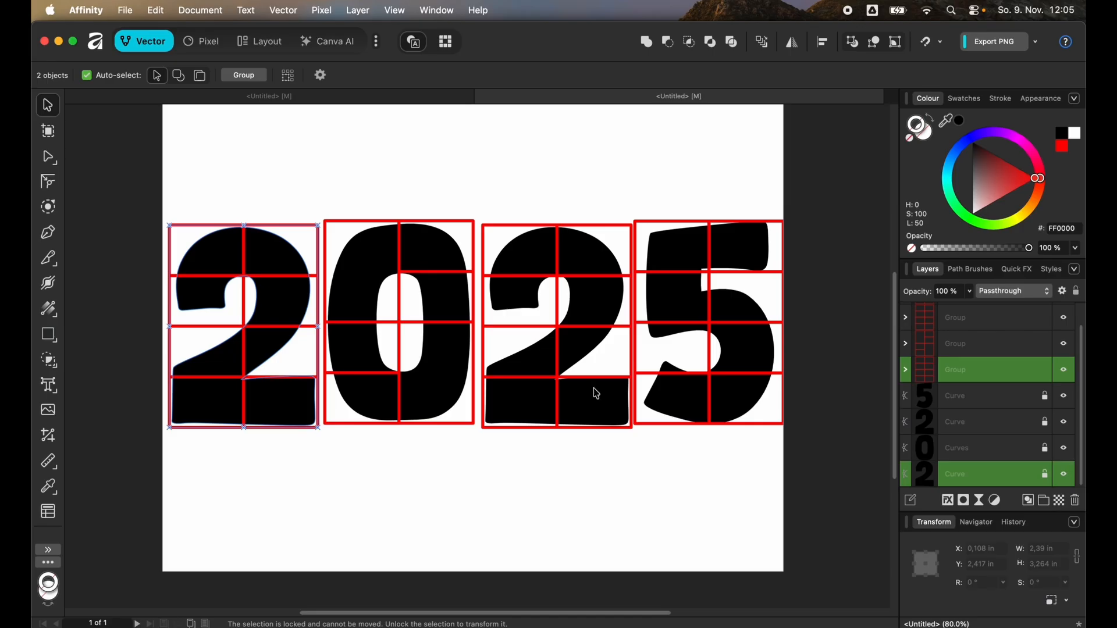
Unlock the four digit curves and select them together with all four grid groups
click(989, 396)
shift+click(1036, 475)
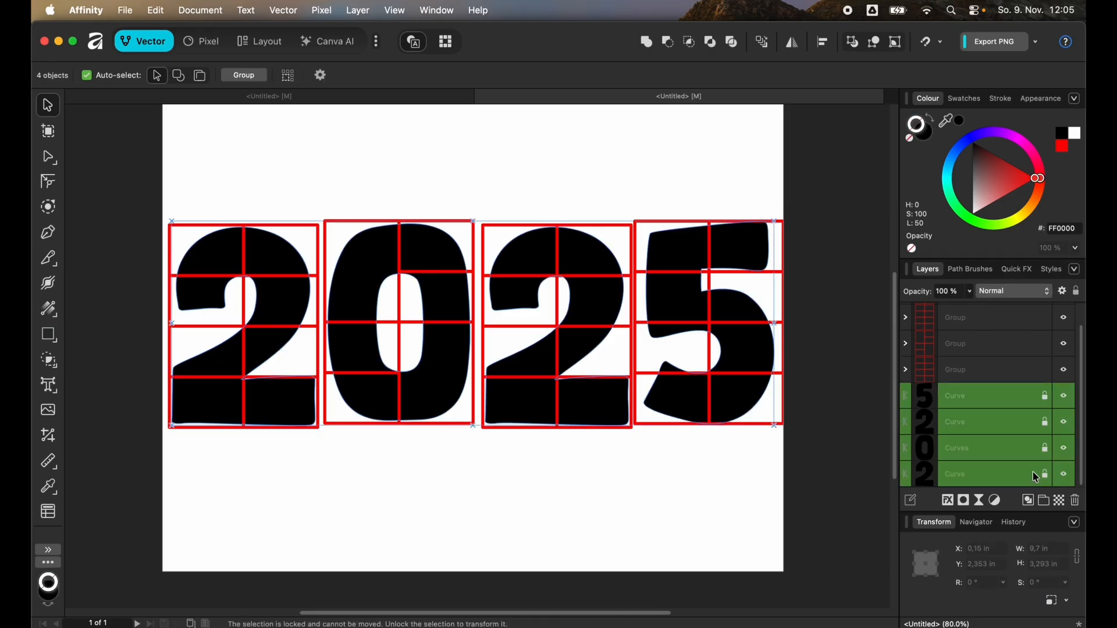
right_click(1055, 478)
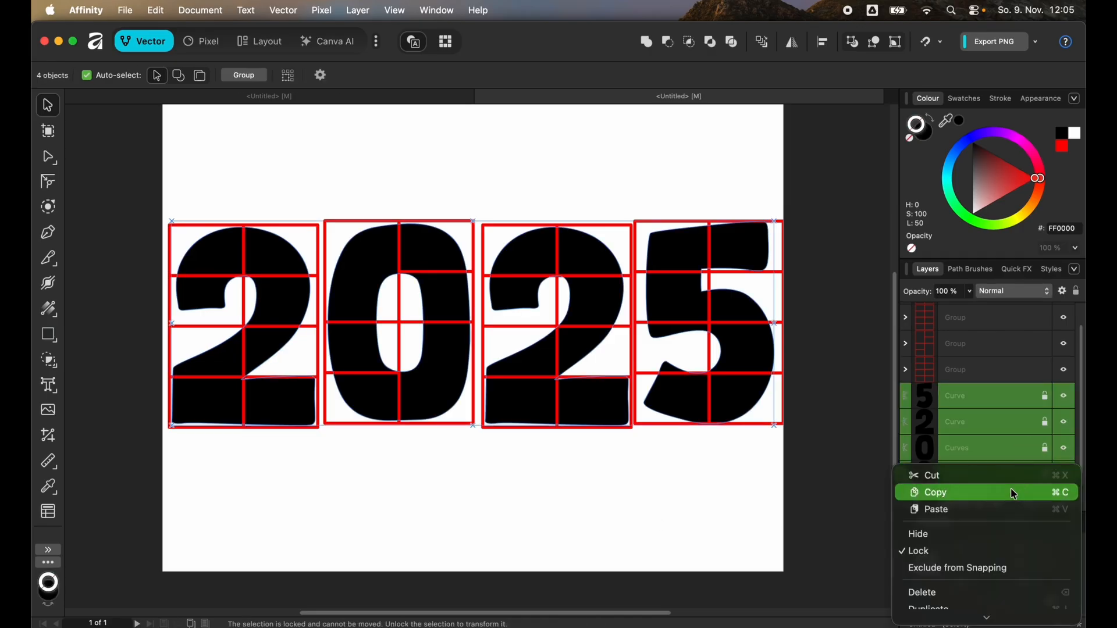
click(983, 545)
click(753, 501)
drag(790, 500, 153, 203)
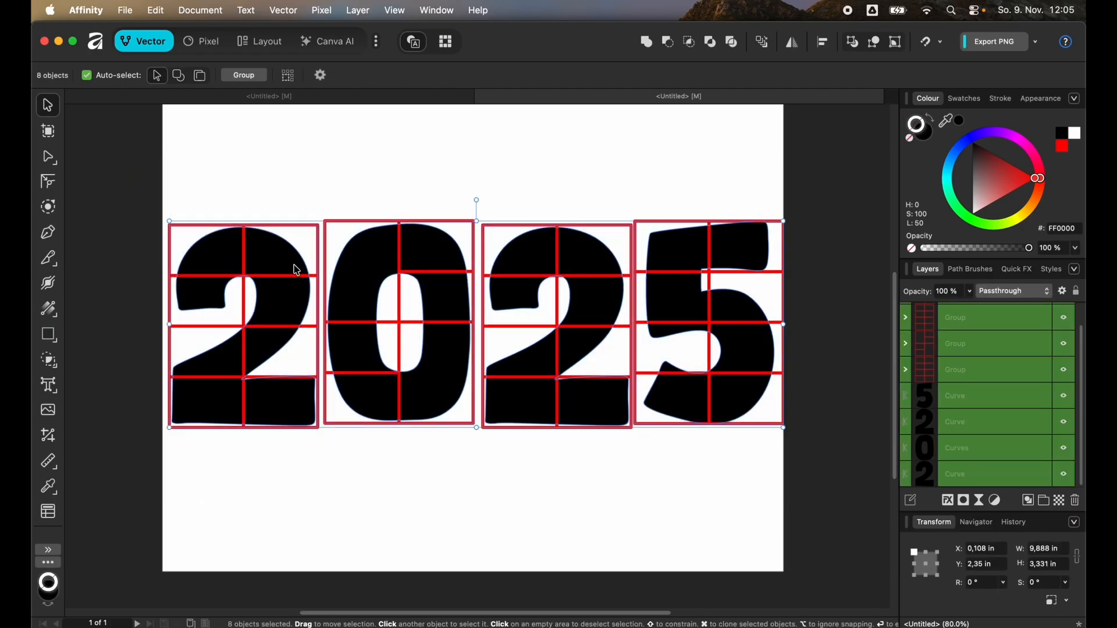
click(459, 394)
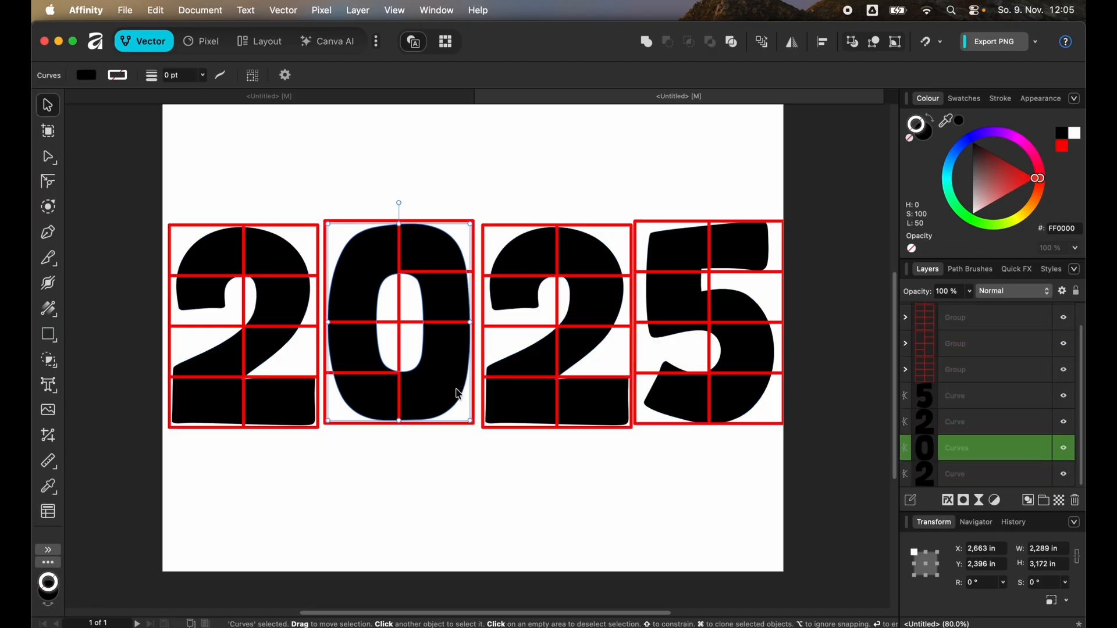
click(460, 484)
key(super+a)
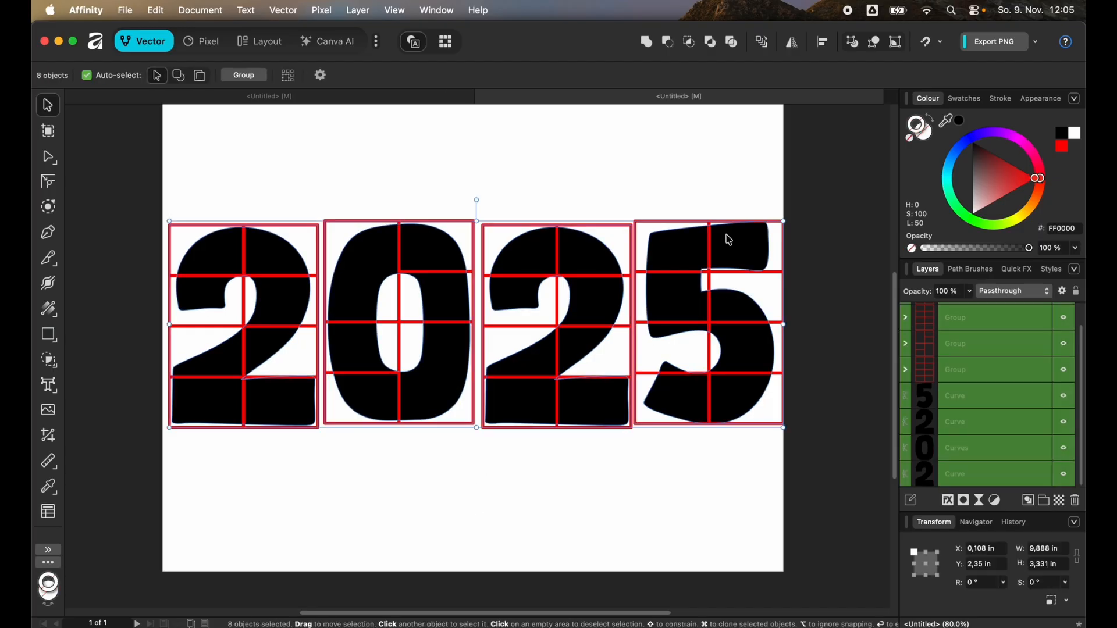
Divide the four digit curves along the grid groups and check the resulting pieces of the first 2 and the 0
click(733, 44)
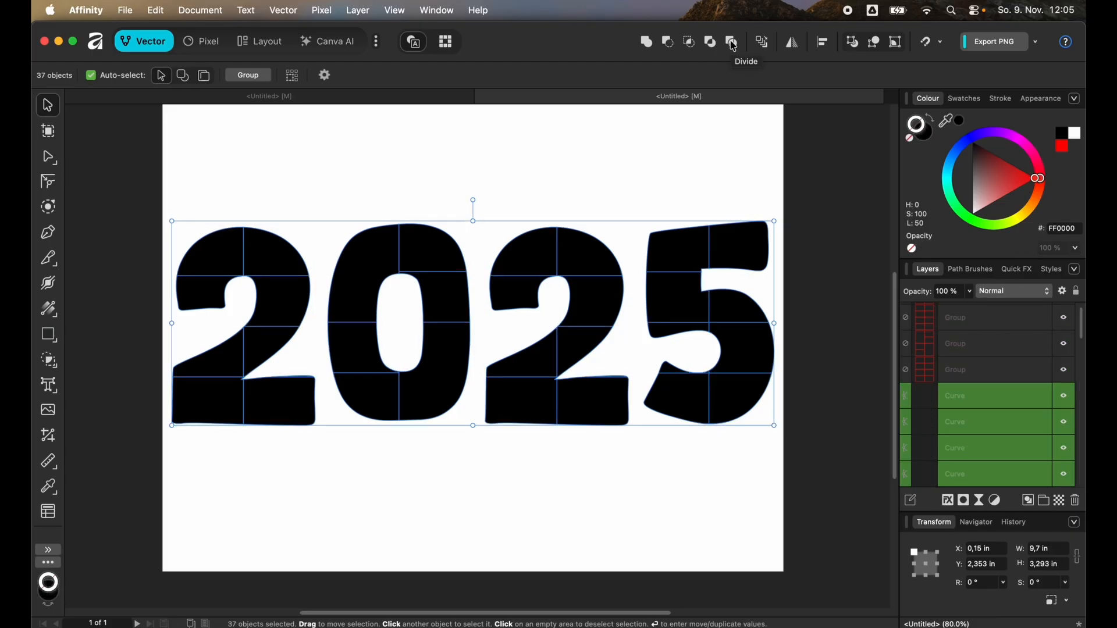
click(215, 257)
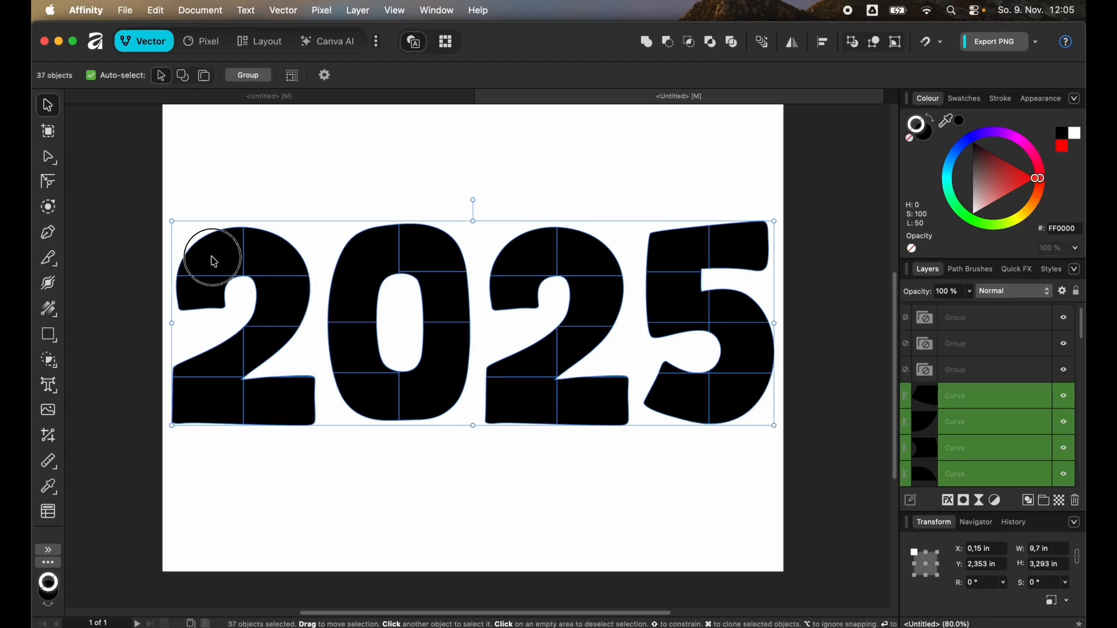
click(269, 250)
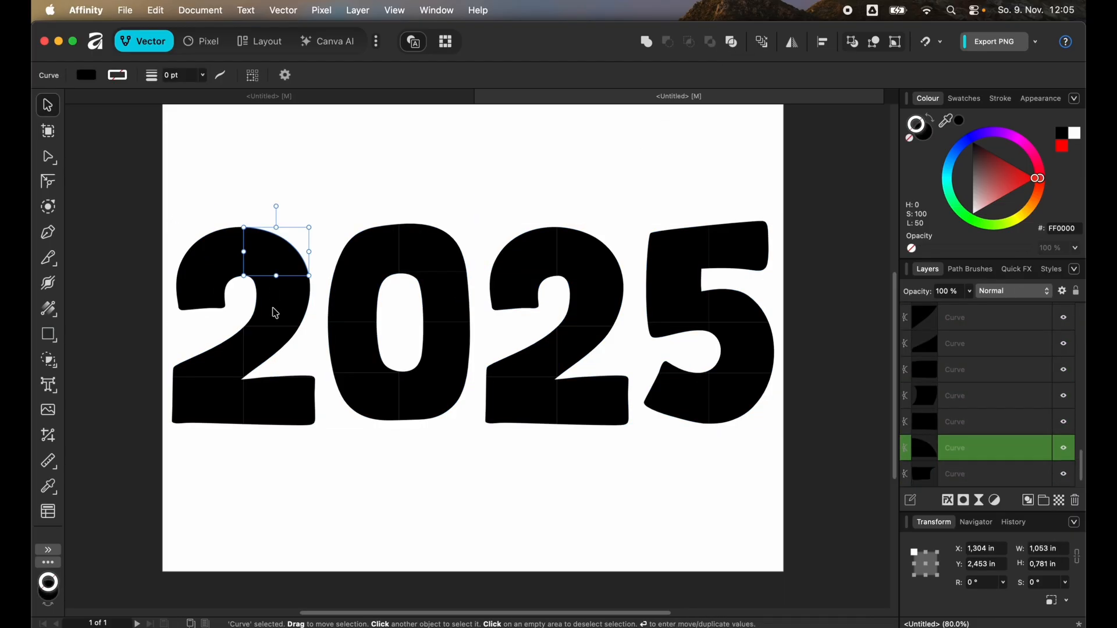
click(277, 312)
click(349, 384)
click(351, 348)
click(358, 269)
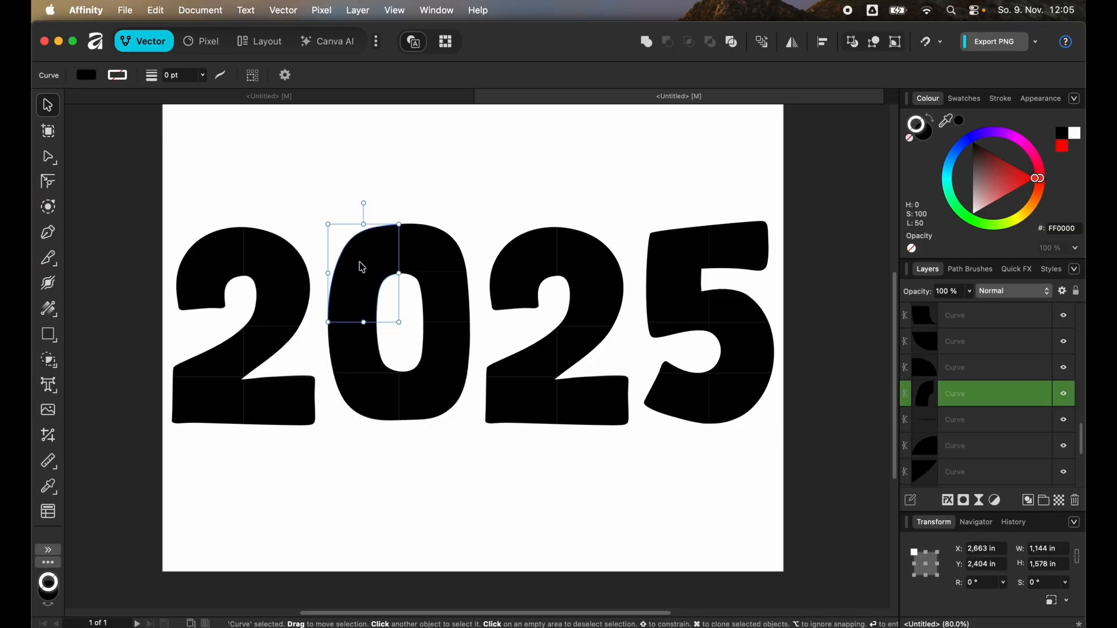
click(443, 253)
click(456, 361)
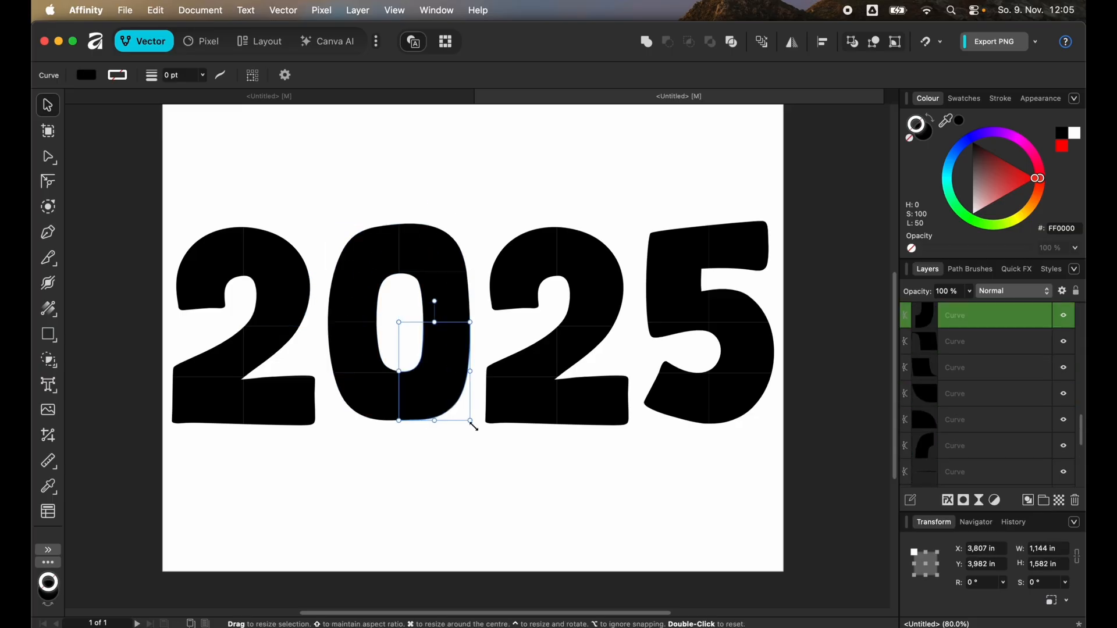
click(296, 445)
Merge the thin sliver on top of the first 2's base with the block directly below it using Add
scroll(289, 419, up, 2)
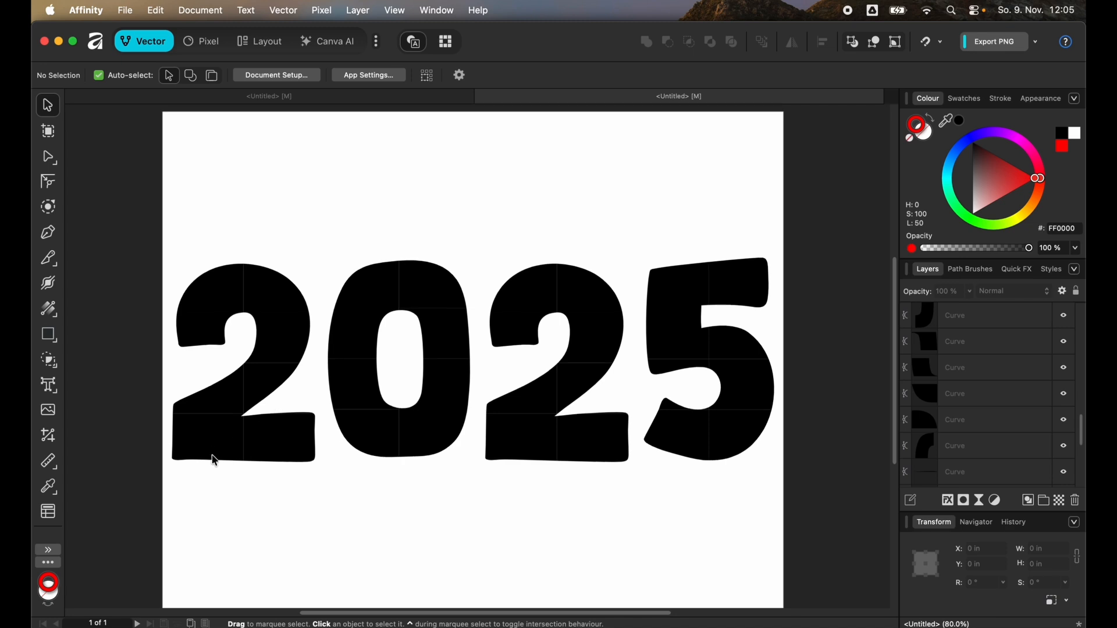
scroll(214, 452, down, 3)
scroll(229, 406, up, 3)
scroll(231, 411, up, 10)
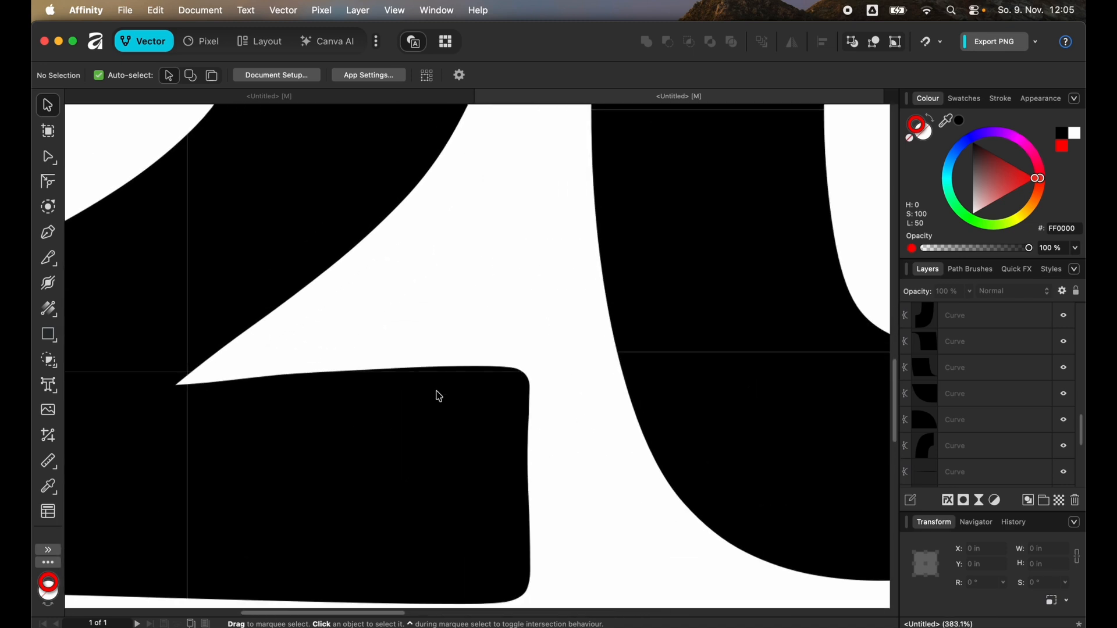
click(459, 371)
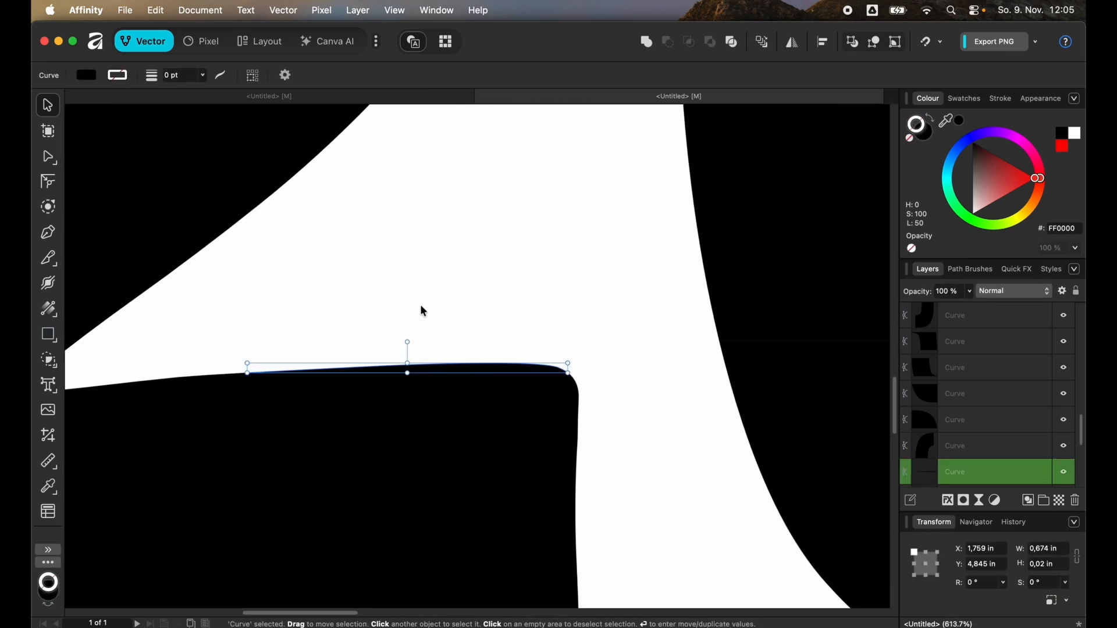
shift+click(434, 419)
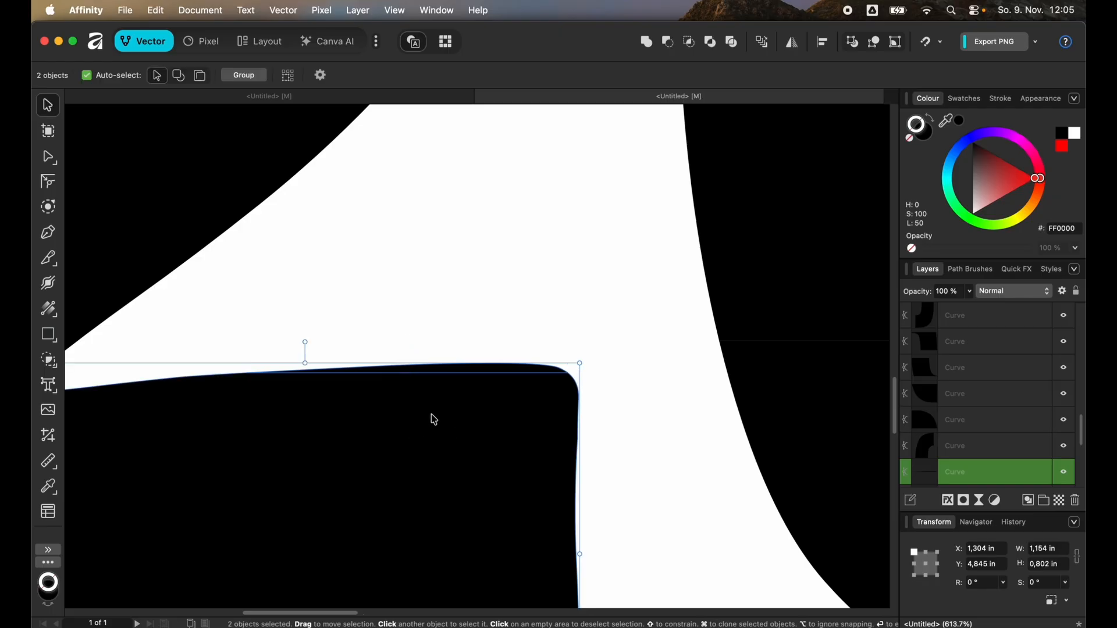
click(576, 297)
key(super+z)
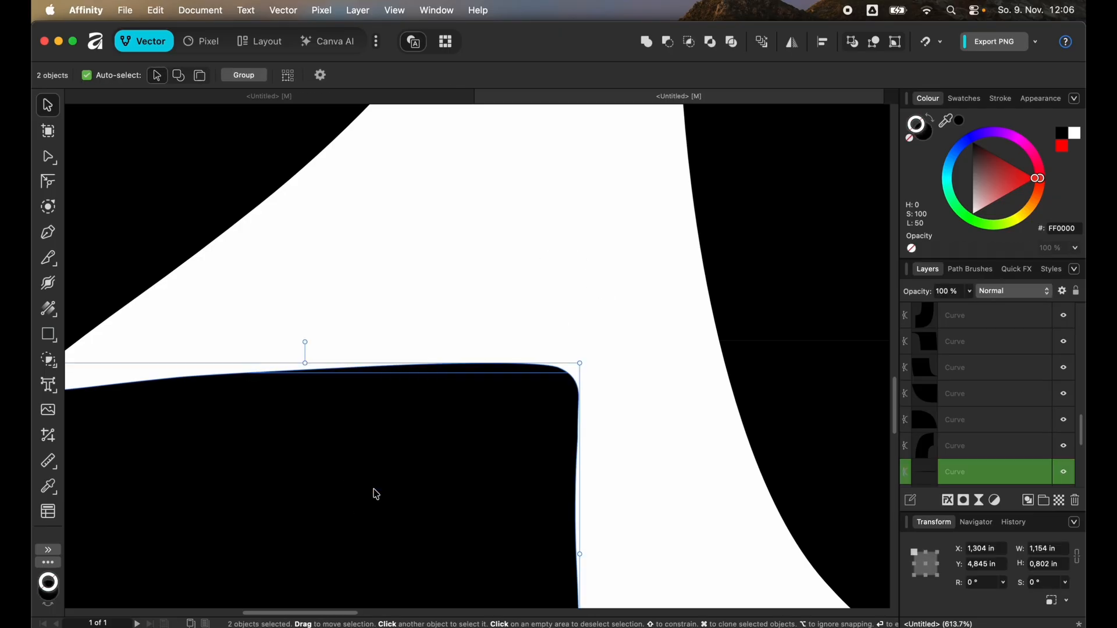
click(647, 44)
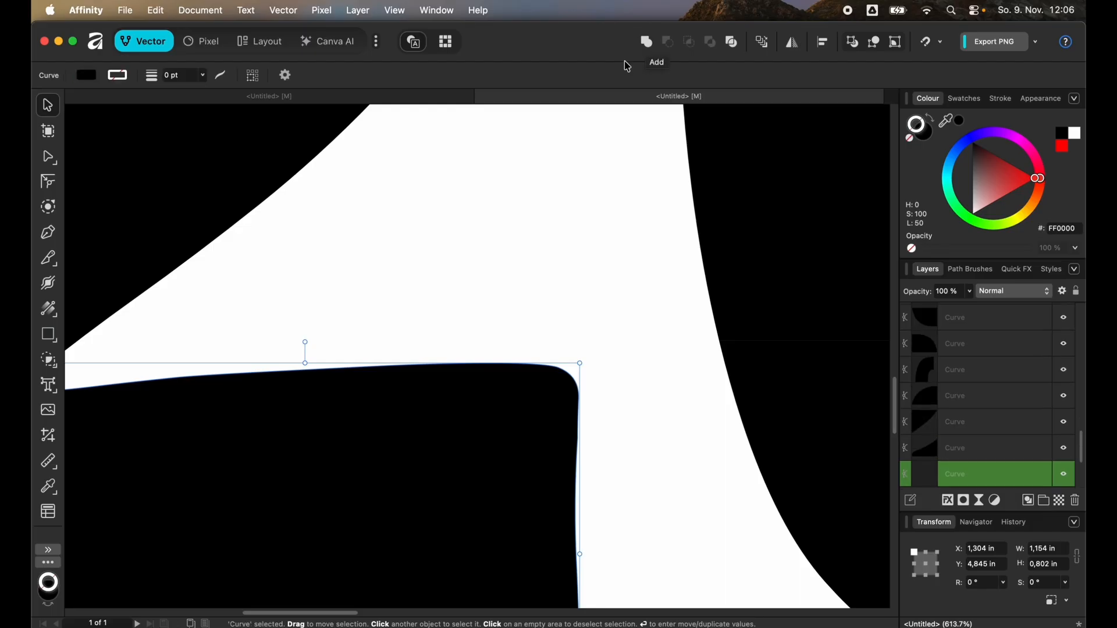
Locate the layer of the matching thin sliver on the second 2's base and select it
scroll(971, 415, down, 3)
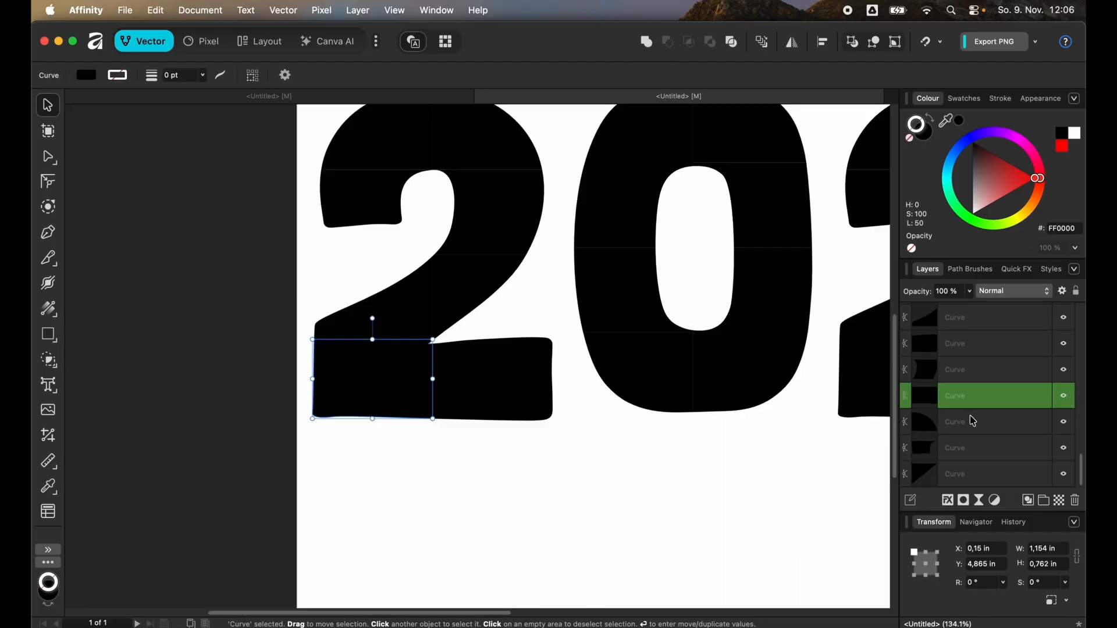
scroll(974, 421, down, 5)
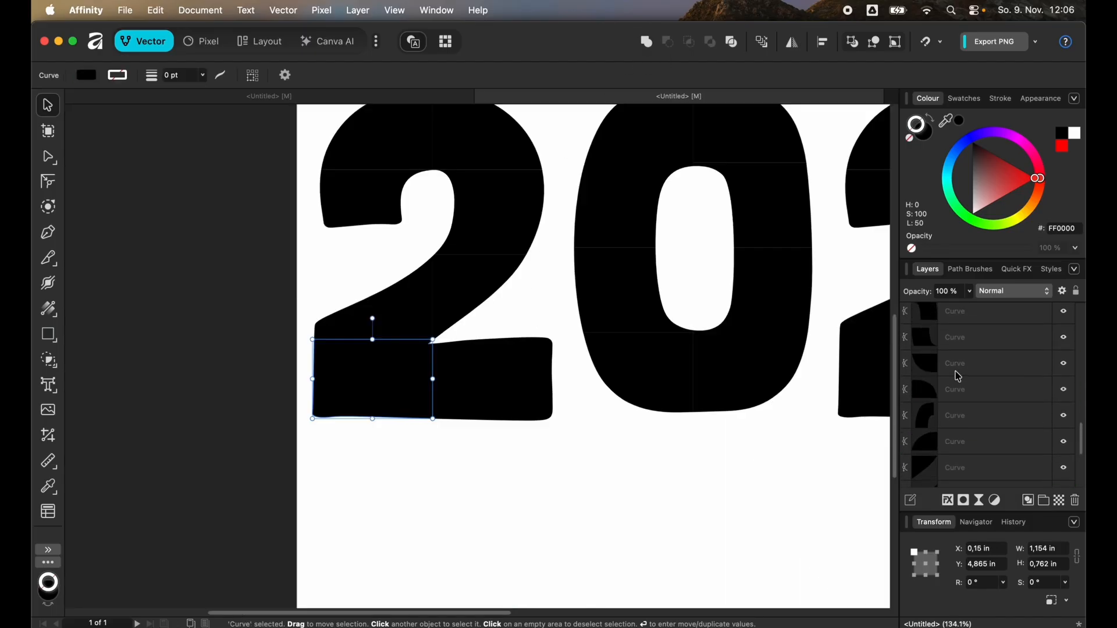
scroll(958, 377, down, 1)
scroll(957, 379, down, 5)
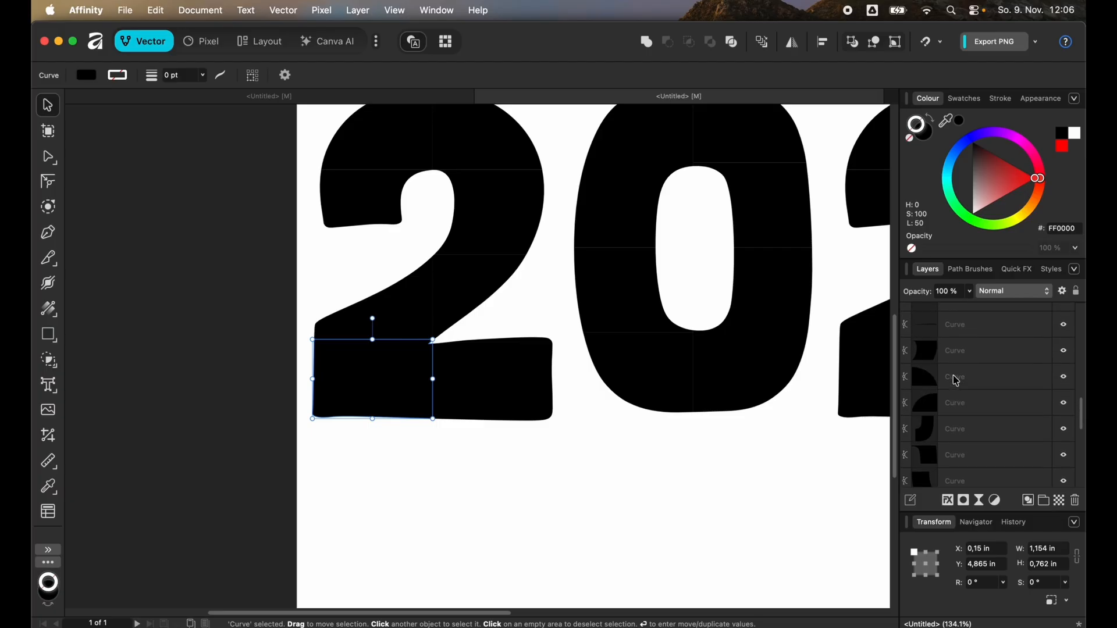
double_click(963, 346)
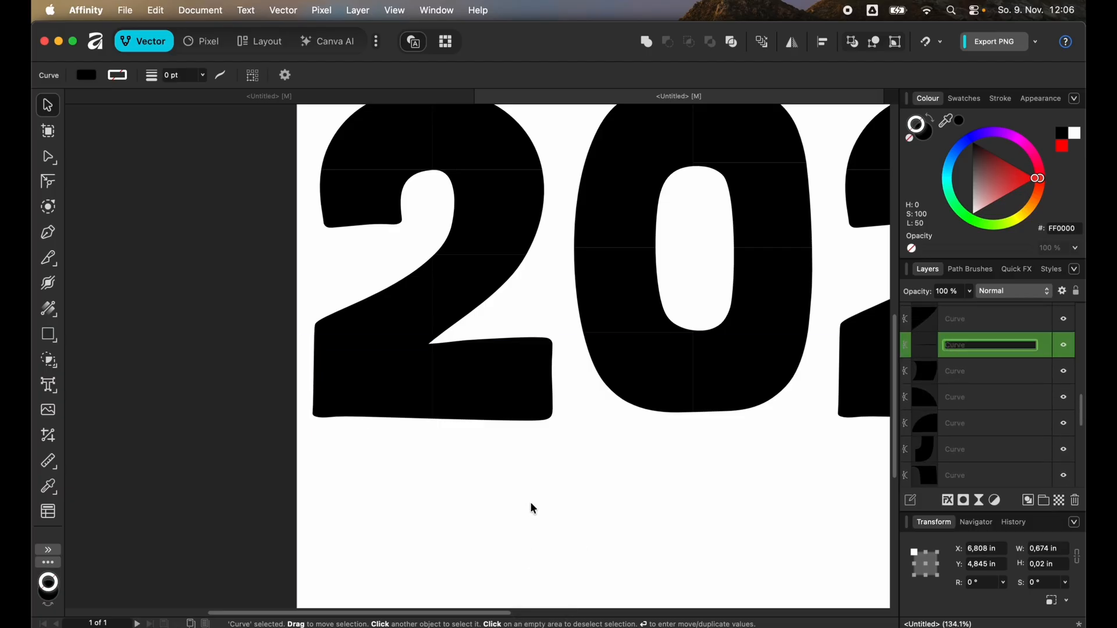
scroll(530, 503, up, 3)
click(693, 529)
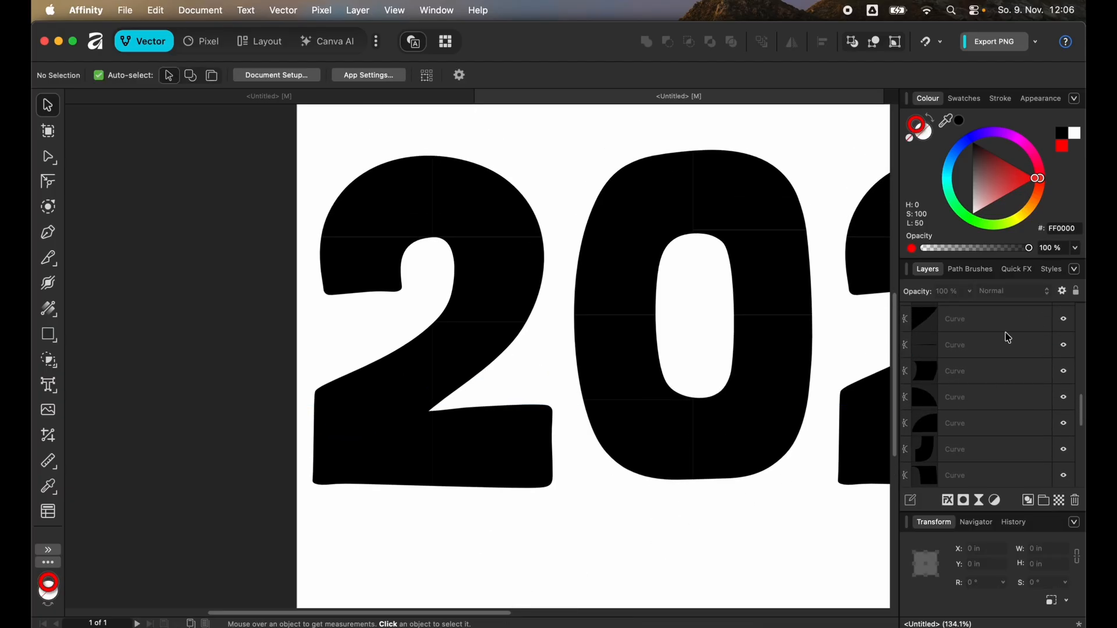
click(1007, 336)
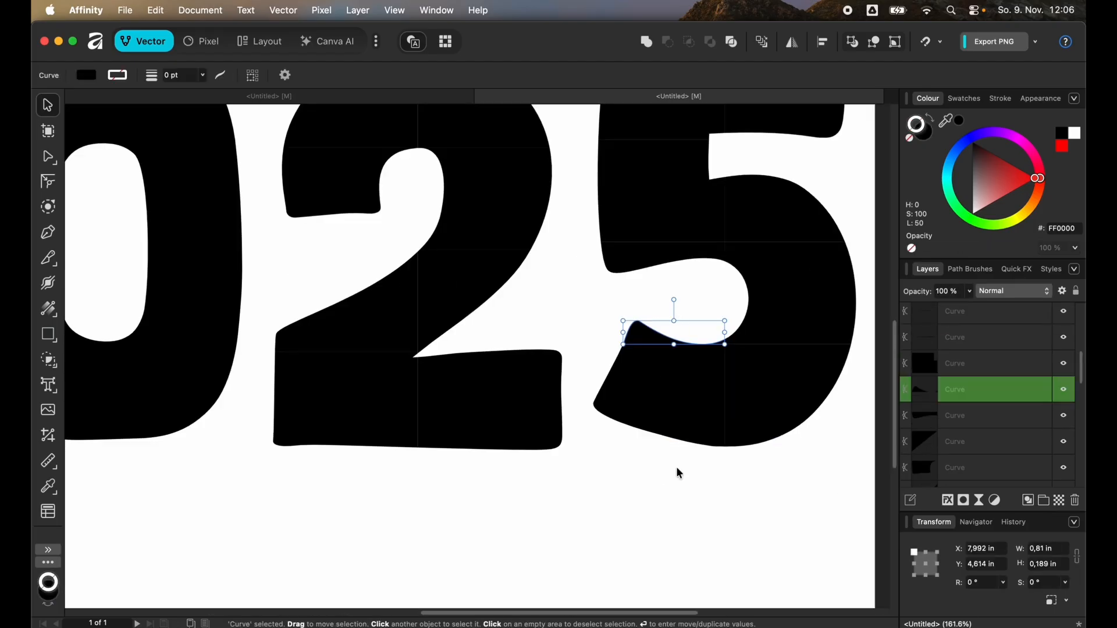
Merge the 5's lower tip sliver with the piece below it and its middle strip with the block above it using Add
drag(677, 469, 647, 335)
click(646, 42)
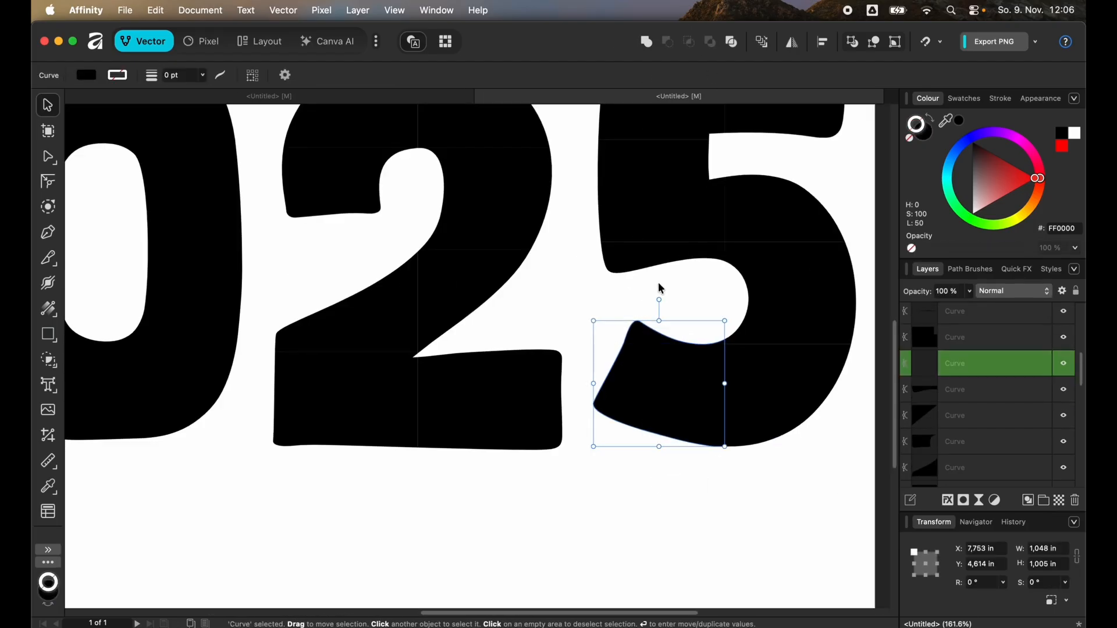
click(655, 254)
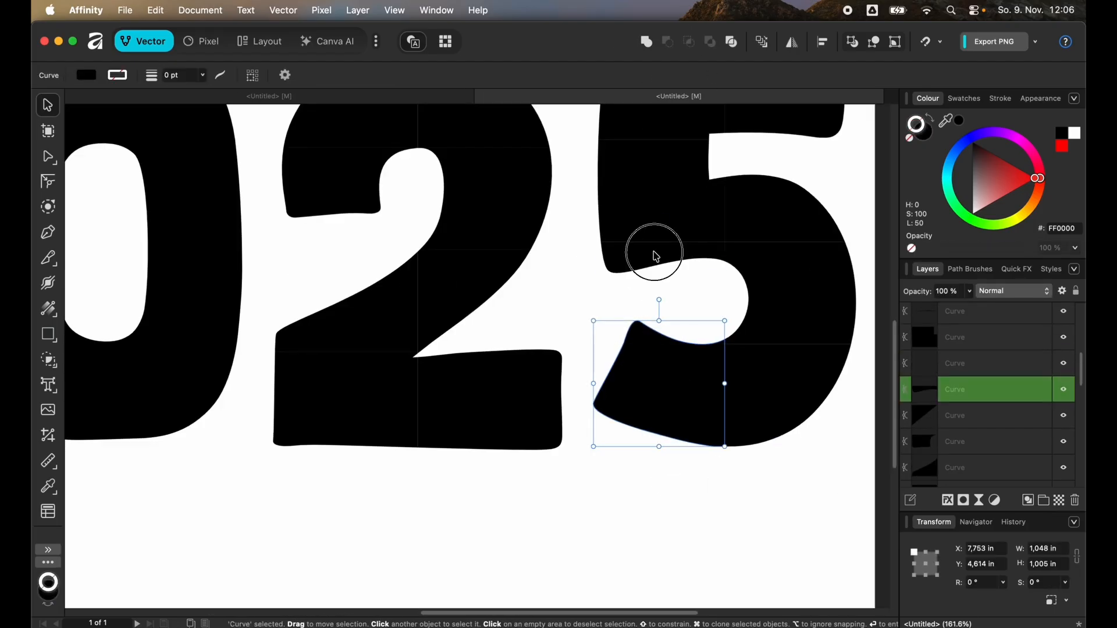
click(683, 294)
drag(680, 272, 635, 206)
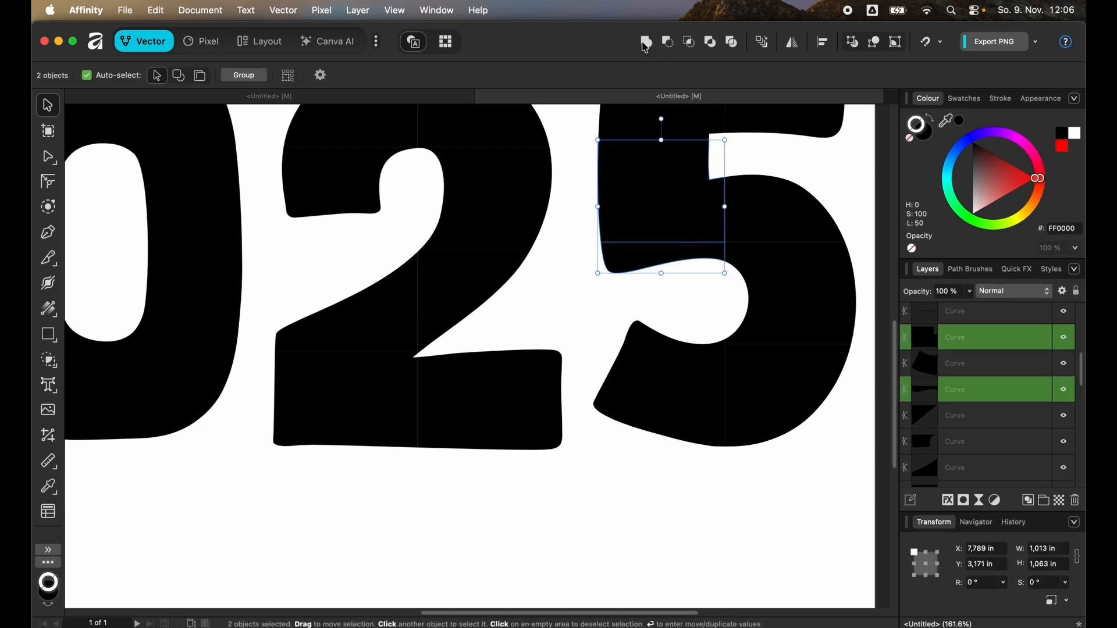
click(646, 43)
click(664, 466)
Check the individual pieces of the 5 for leftover slivers by selecting them one by one
scroll(668, 428, down, 3)
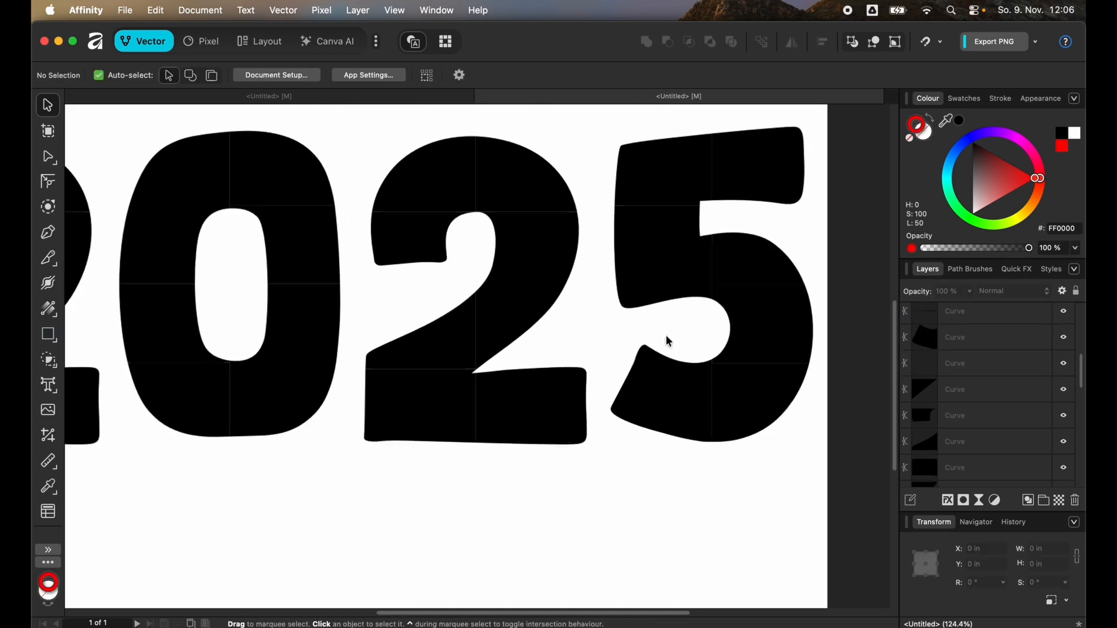
click(758, 174)
click(684, 172)
click(684, 247)
click(748, 276)
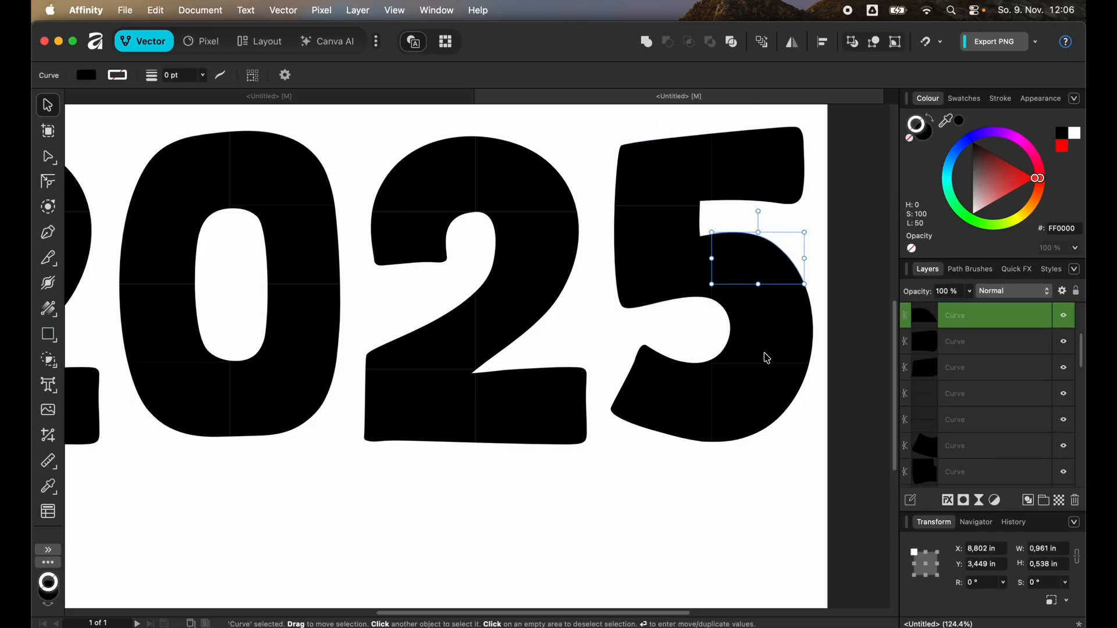
click(767, 358)
click(765, 394)
click(600, 498)
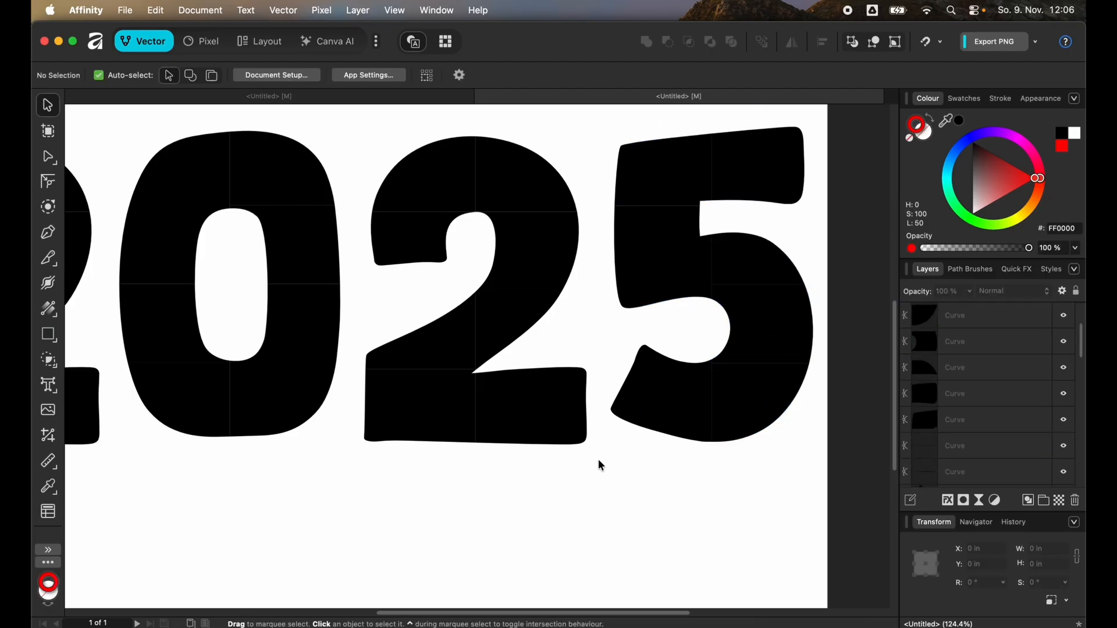
Select all pieces of the 2025 digits and convert them to picture frames
scroll(598, 461, down, 2)
scroll(495, 369, down, 5)
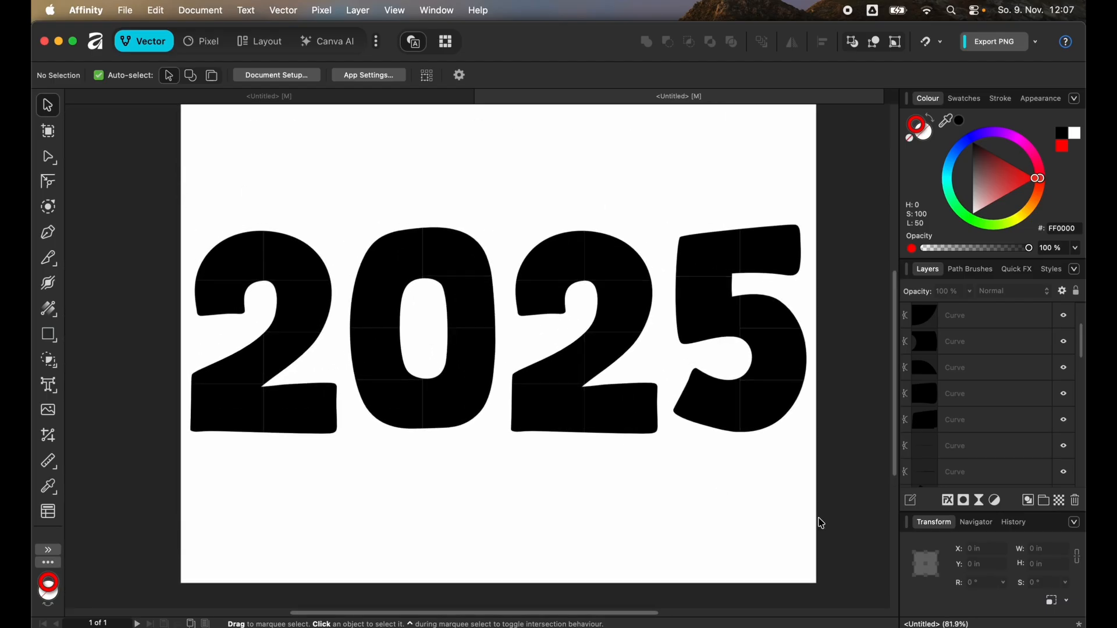
drag(828, 516, 138, 180)
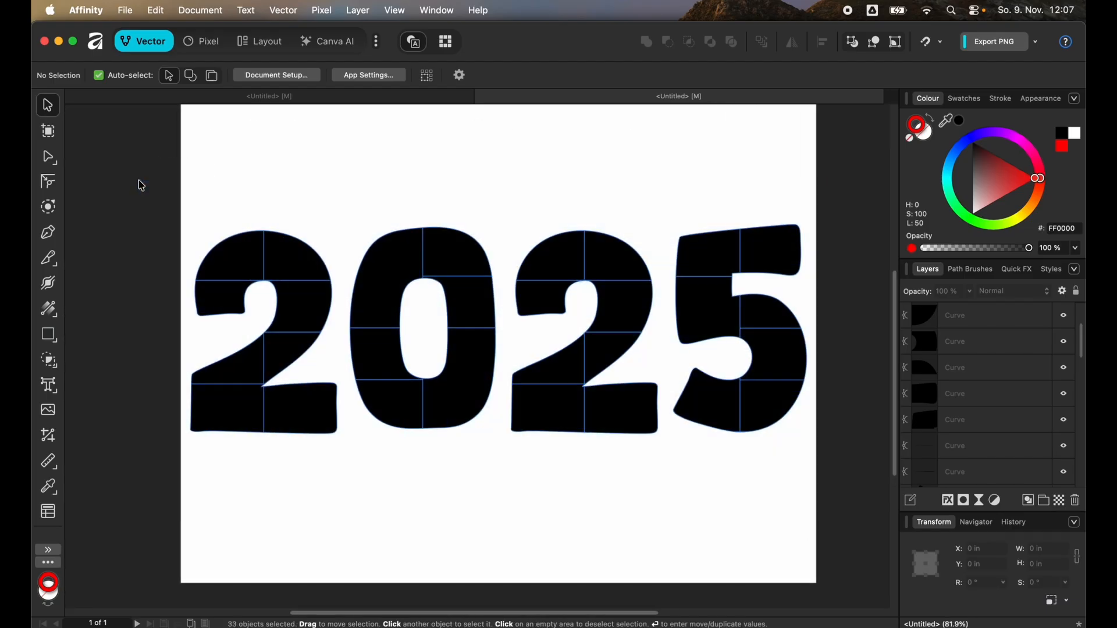
right_click(259, 269)
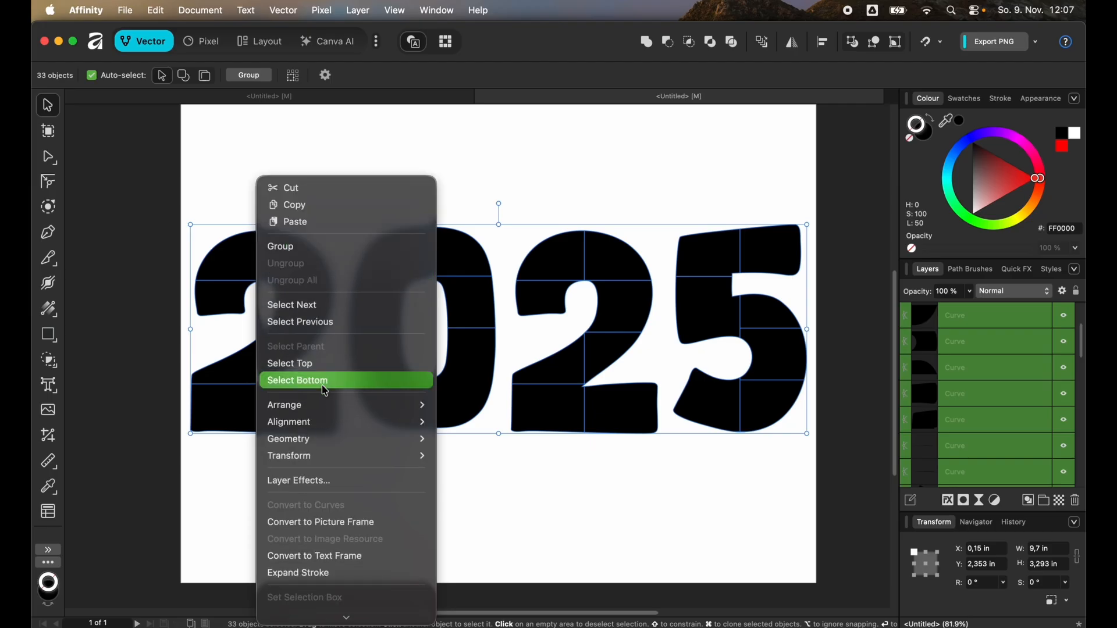
click(332, 519)
click(333, 524)
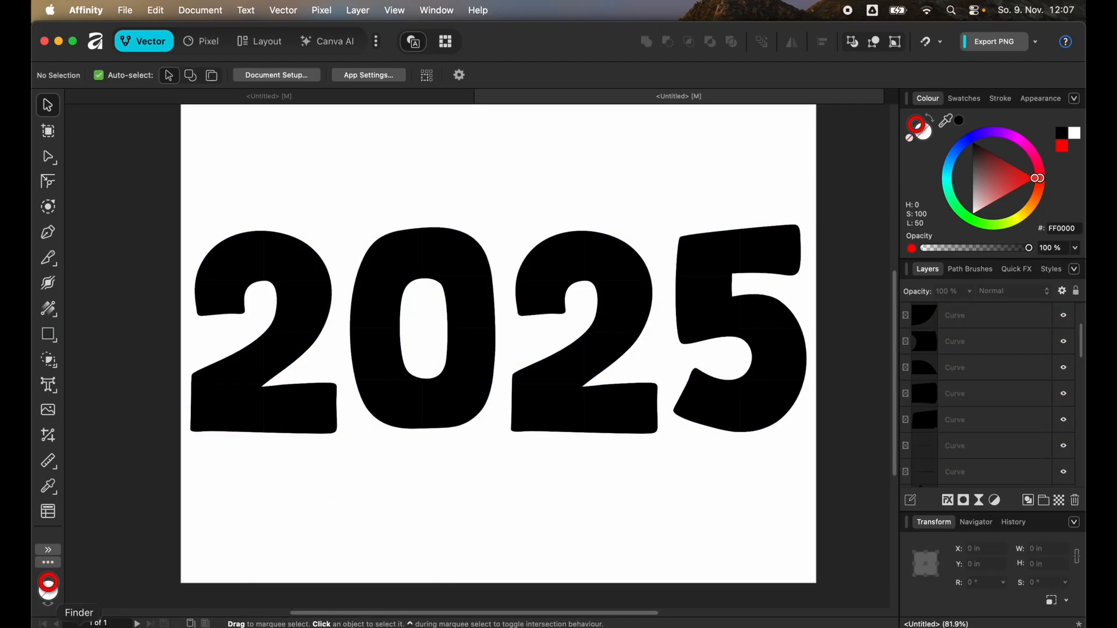
Switch to Finder's Downloads folder and place its first five beach and portrait photos into the five upper frames of the first 2
click(79, 626)
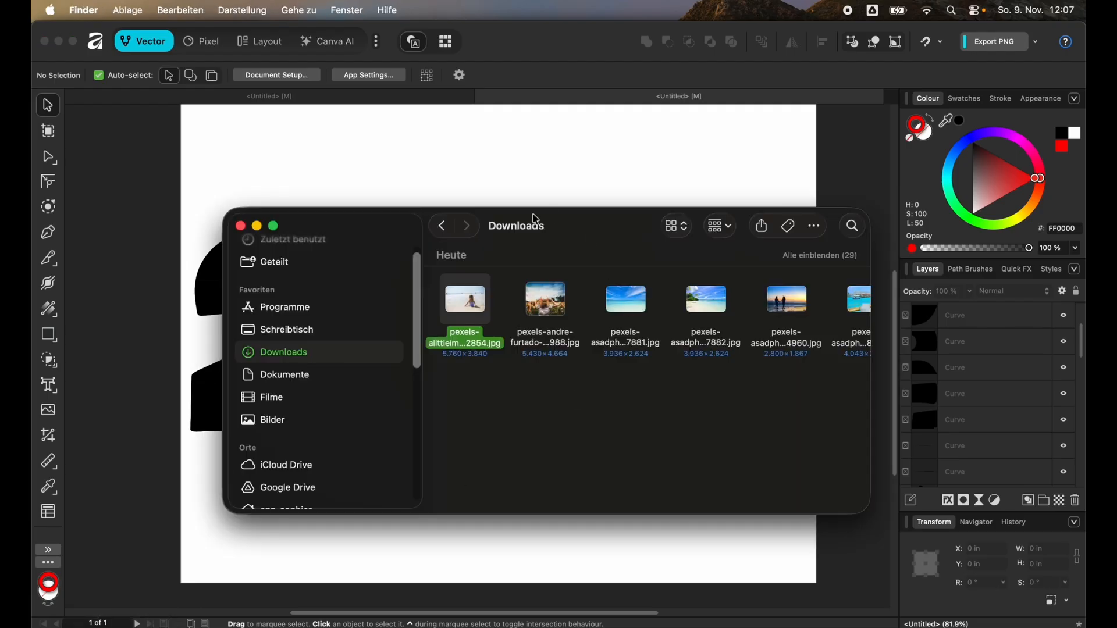
drag(511, 222, 745, 249)
drag(732, 306, 230, 300)
key(Right)
drag(861, 330, 302, 258)
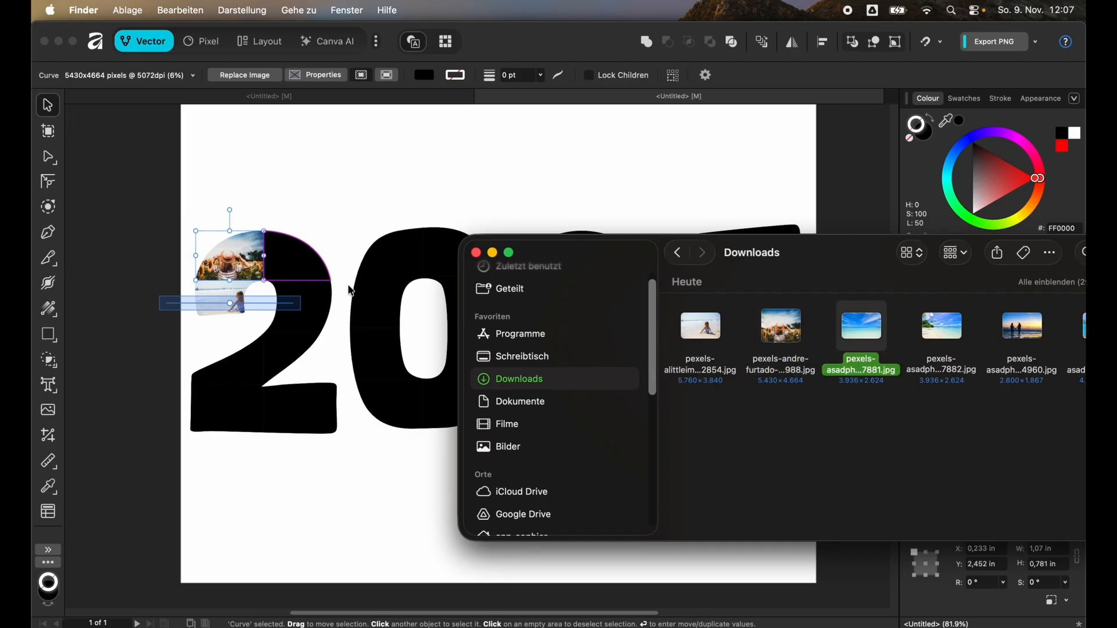
drag(949, 330, 307, 308)
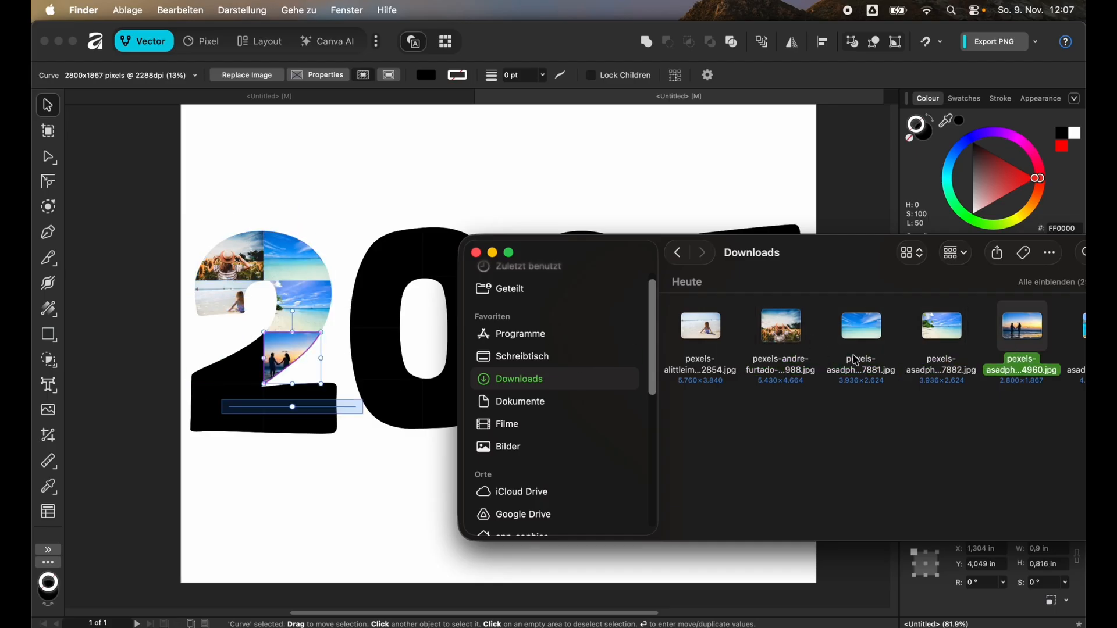
Fill the empty frame directly above the left part of the first 2's base with the Pexels photo 2570495.jpg
click(253, 357)
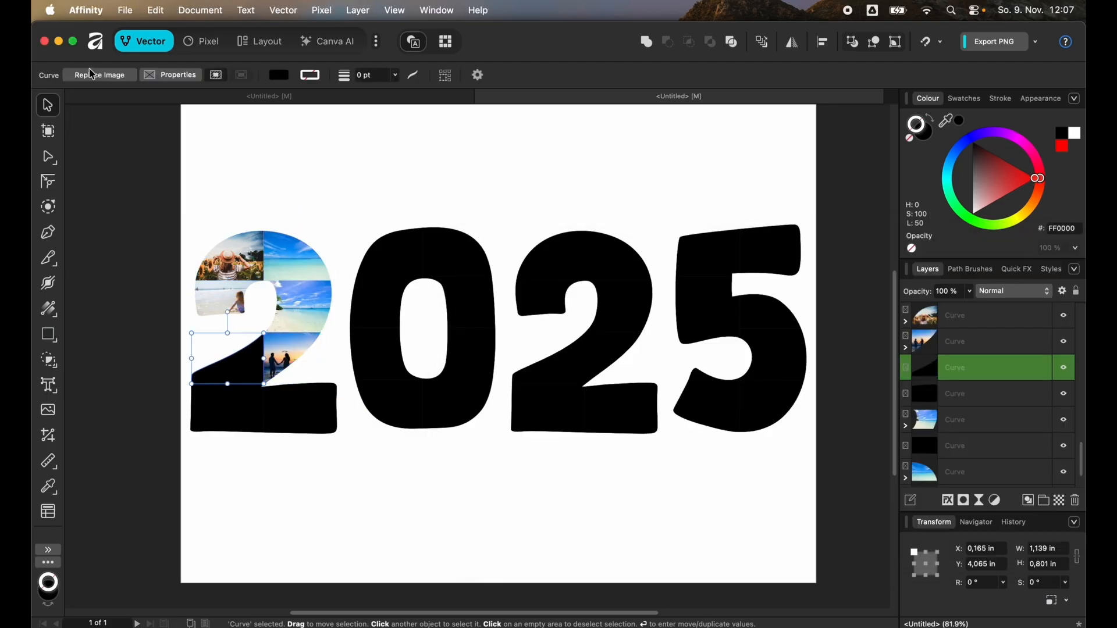
click(102, 79)
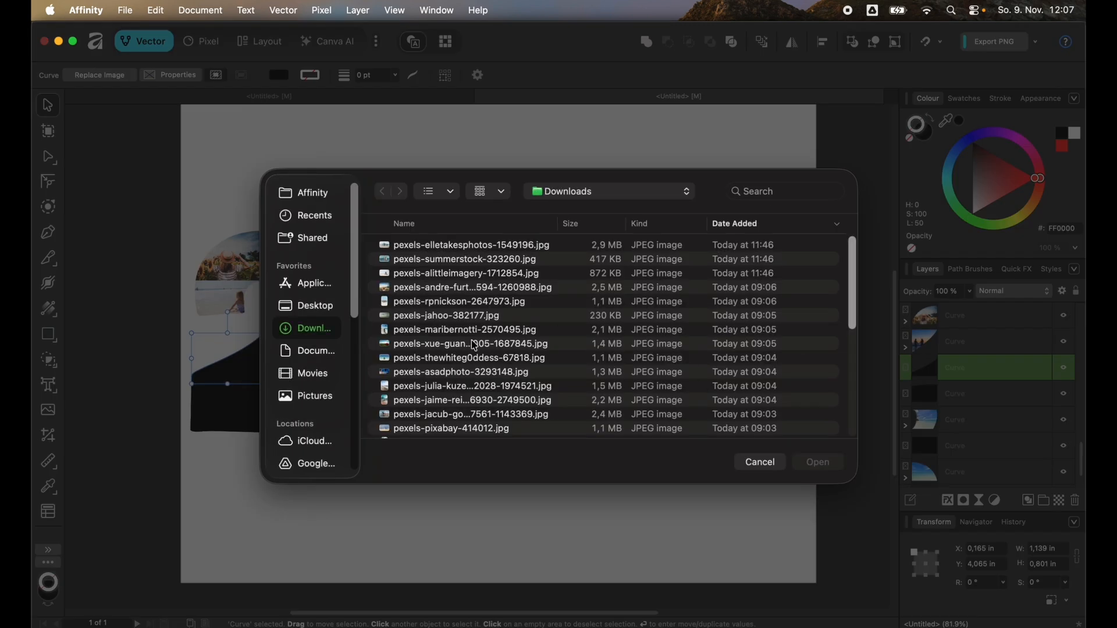
double_click(433, 332)
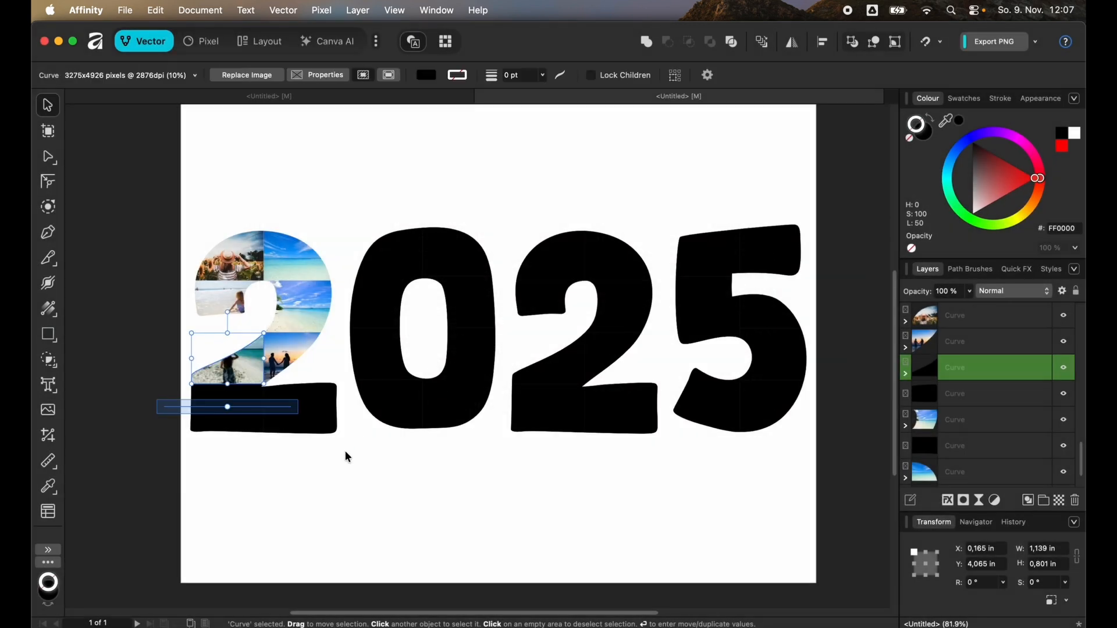
click(344, 451)
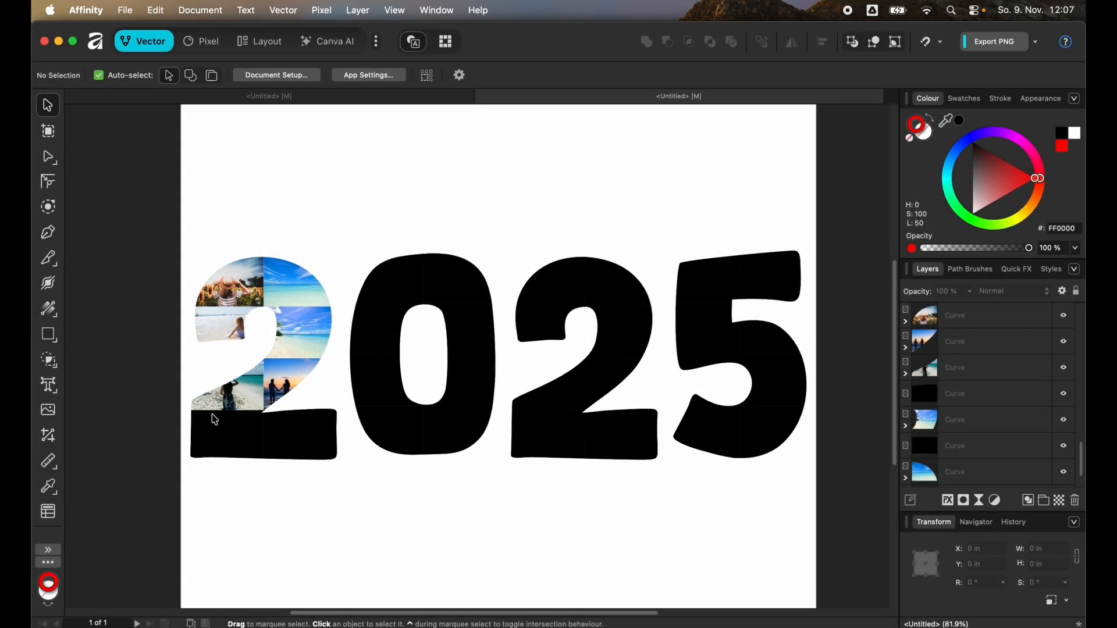
Shift the photo of the woman in the hat downward inside its frame above the left part of the first 2's base
scroll(212, 373, up, 6)
click(231, 395)
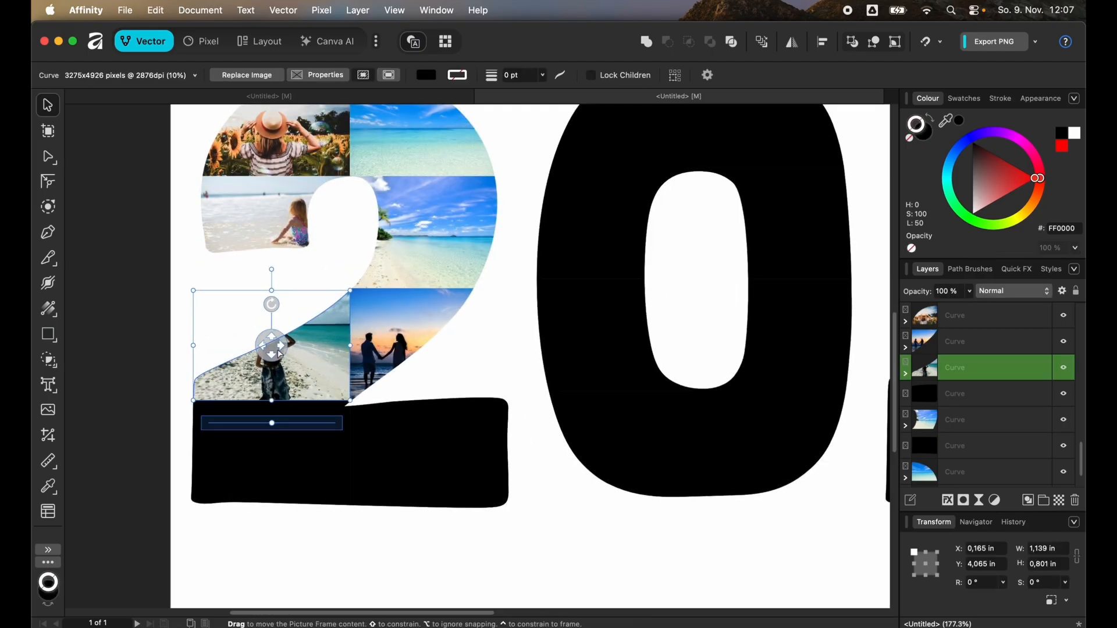
drag(279, 354, 283, 381)
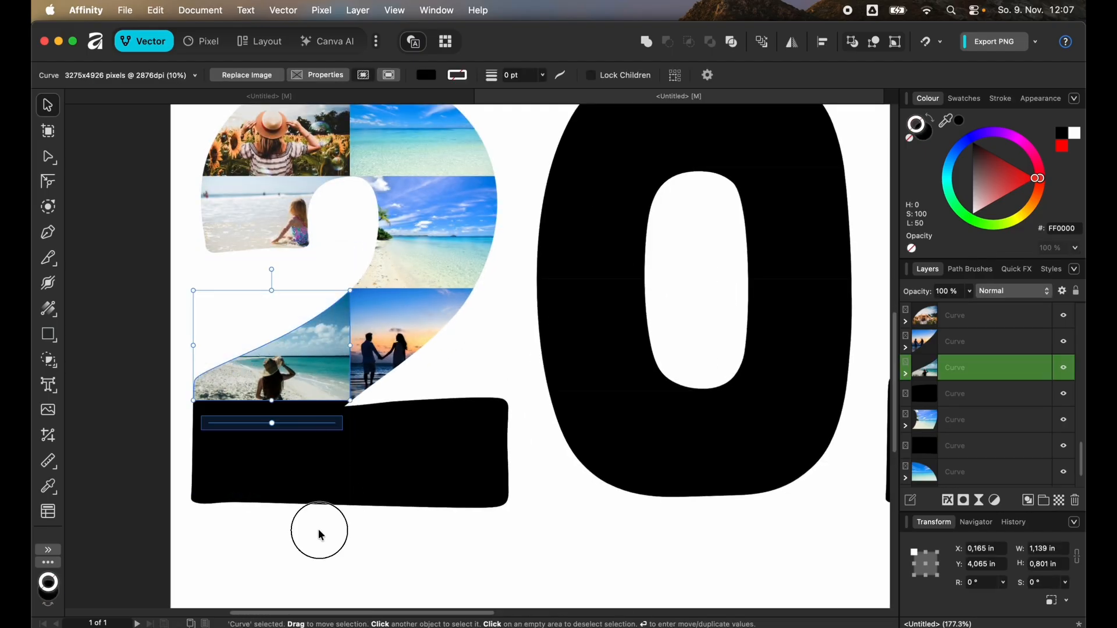
click(319, 552)
Enlarge the sunset couple photo to about 15% within its frame in the first 2 and reposition it to fill the frame
click(405, 344)
drag(405, 344, 405, 330)
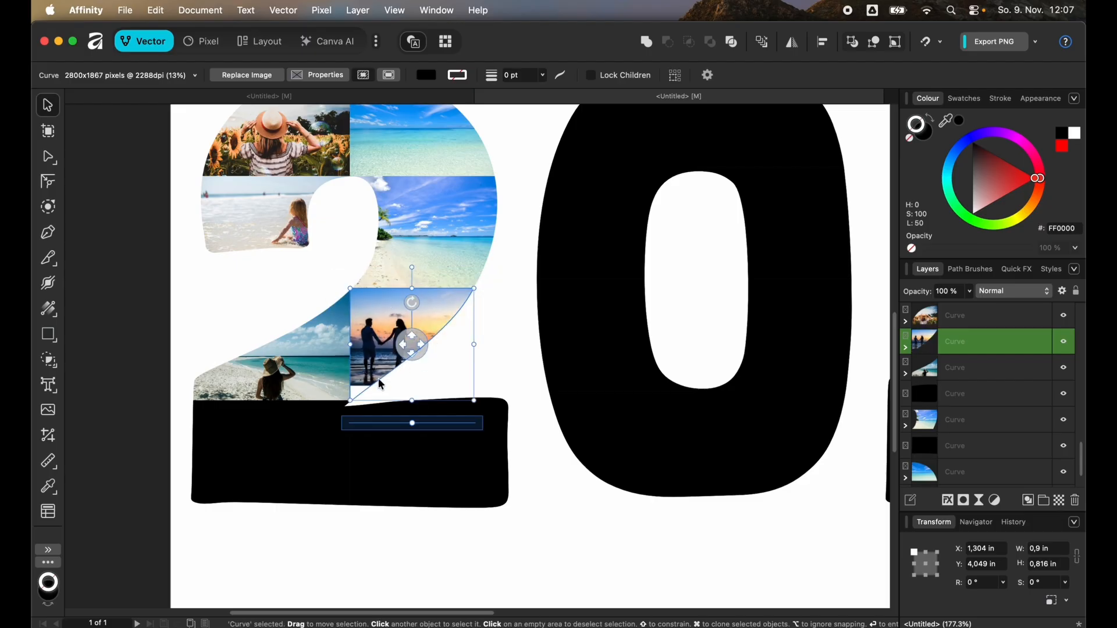
drag(474, 401, 531, 434)
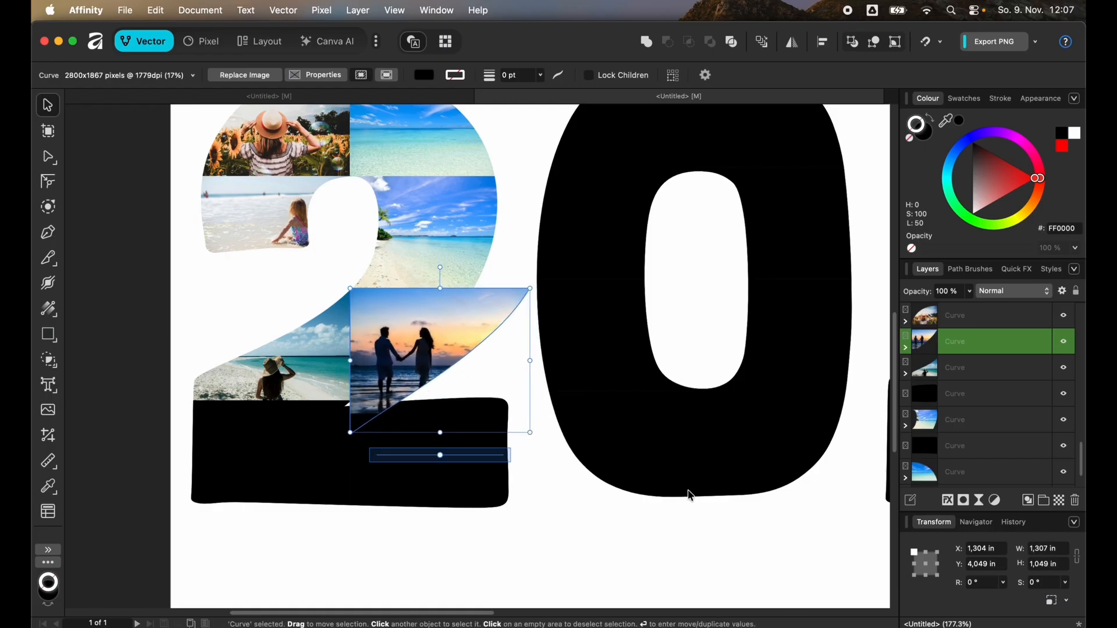
key(super+z)
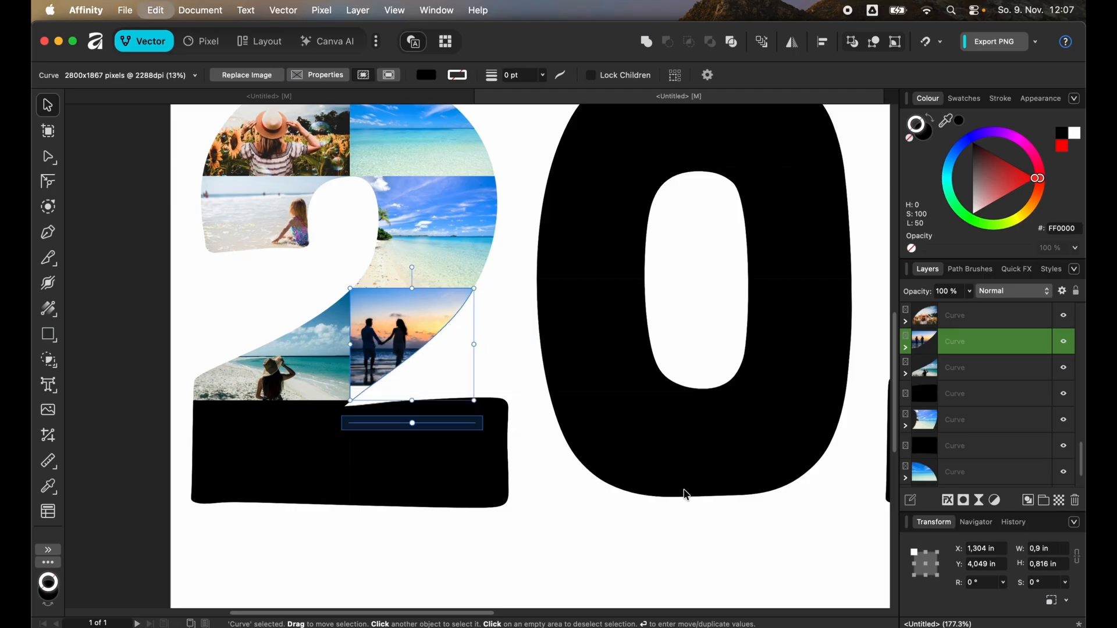
mouse_move(415, 425)
mouse_down()
mouse_move(439, 429)
mouse_move(386, 426)
mouse_move(424, 426)
mouse_up()
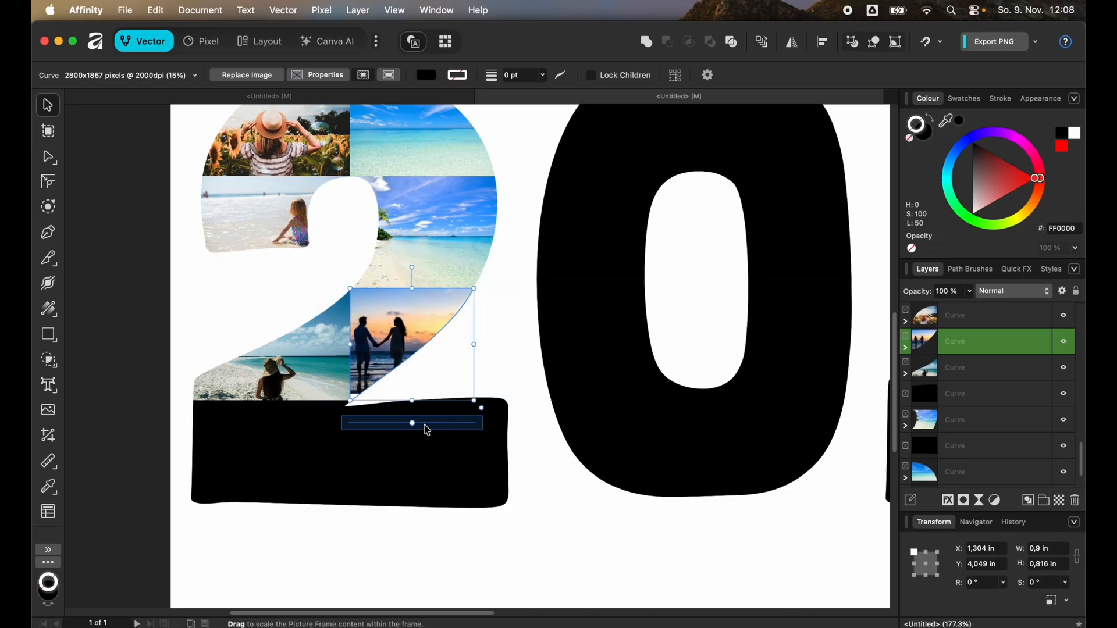
drag(412, 307, 420, 356)
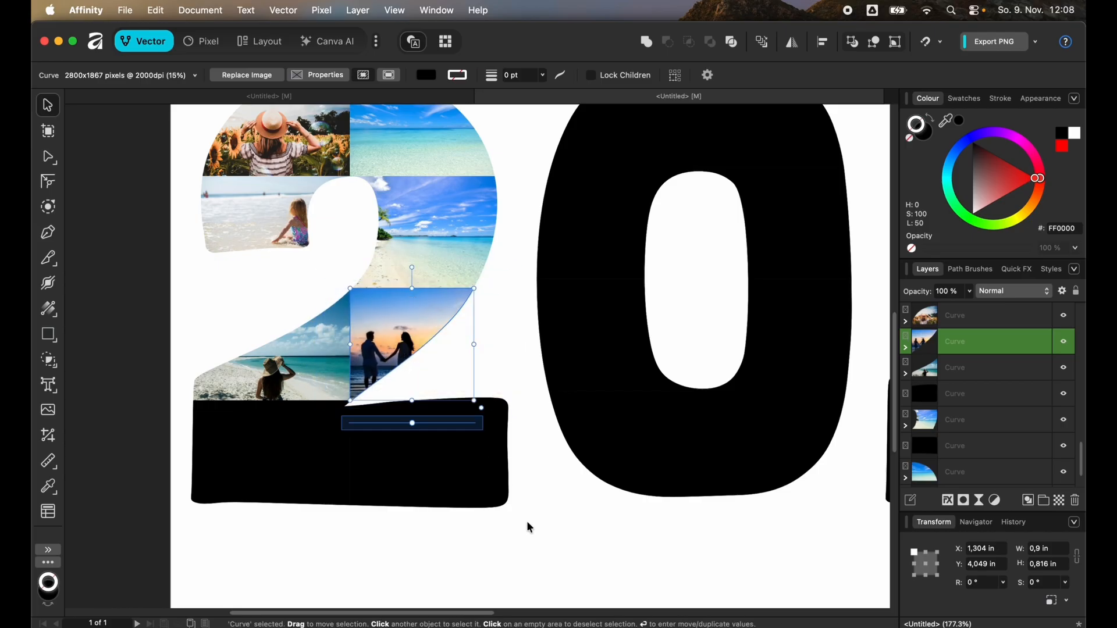
click(526, 521)
Try to scale and shift the palm beach photo inside the frame on the right side of the first 2
scroll(432, 275, up, 2)
click(432, 296)
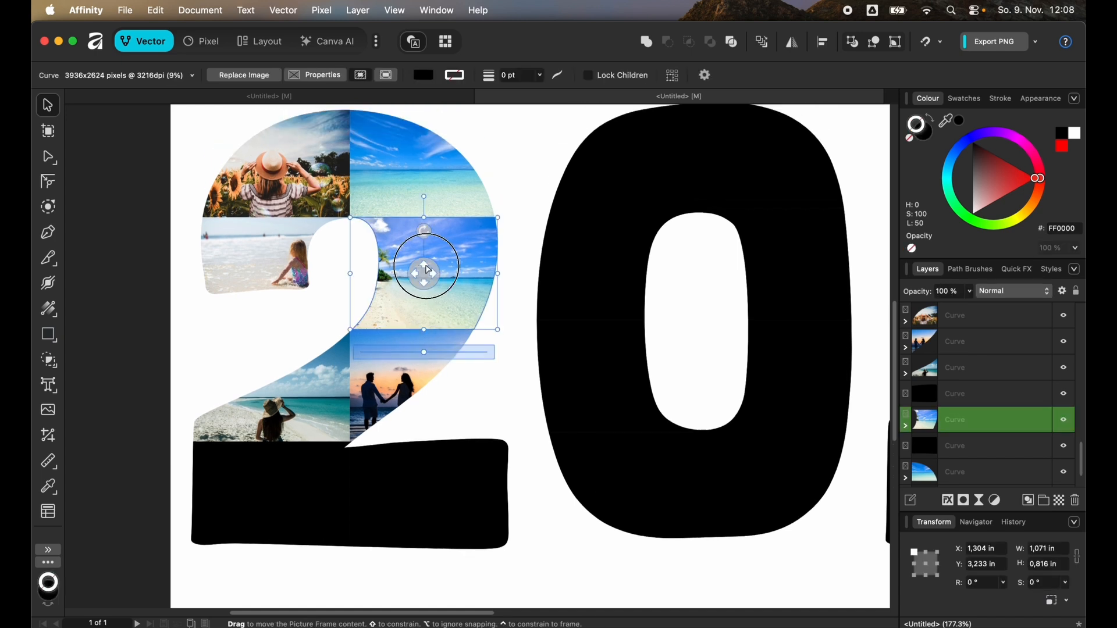
mouse_move(423, 267)
mouse_down()
mouse_move(464, 266)
mouse_move(431, 270)
mouse_up()
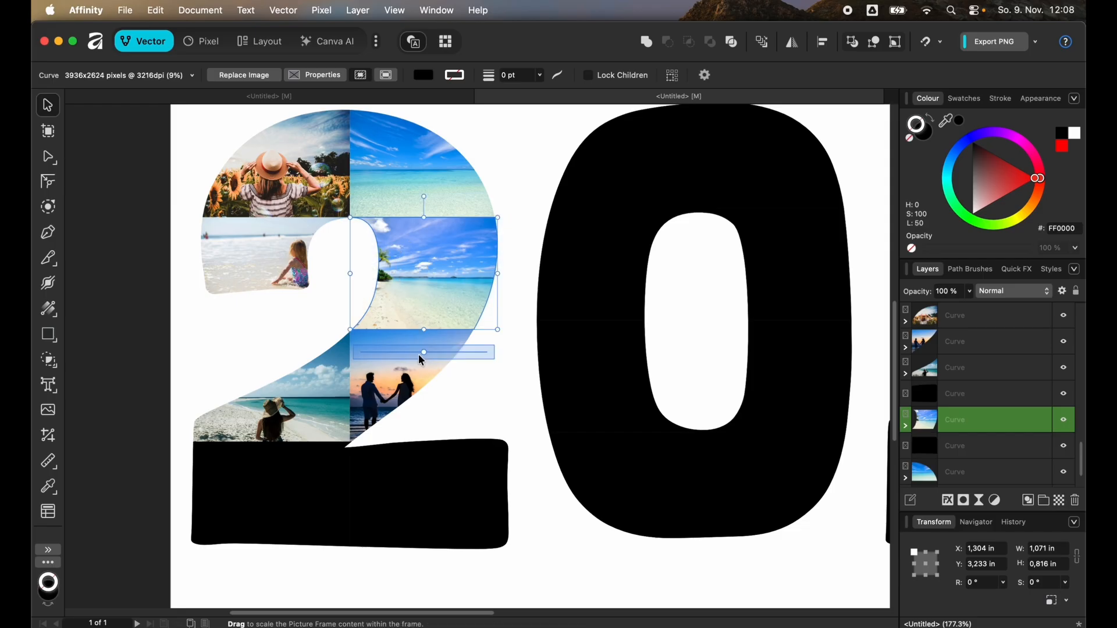
drag(419, 352, 445, 353)
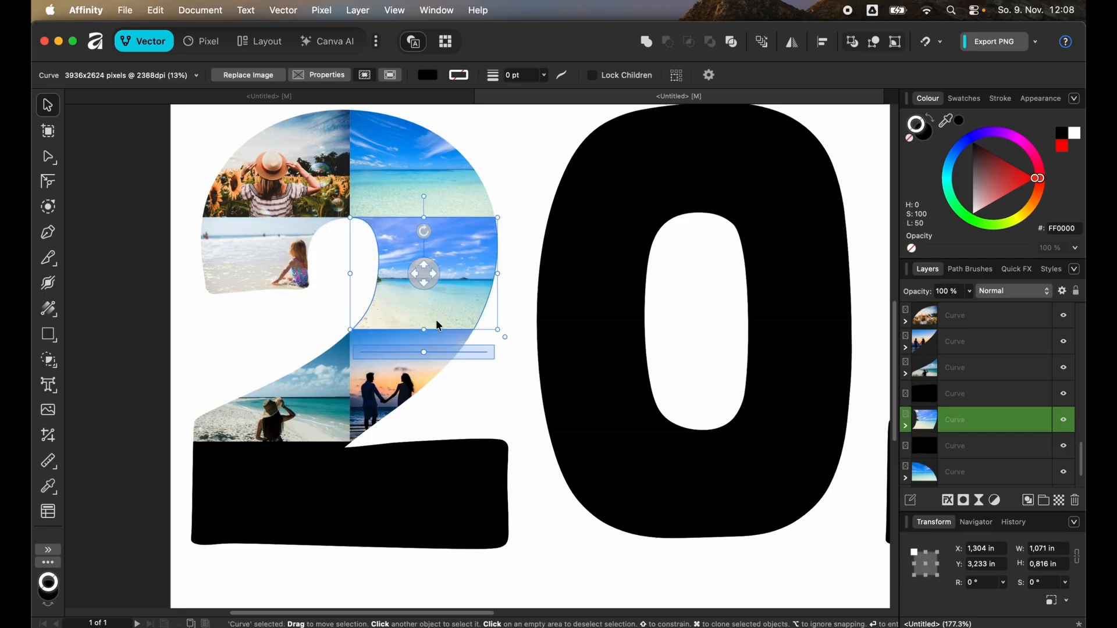
drag(424, 270, 467, 293)
mouse_move(424, 249)
mouse_down()
mouse_move(404, 227)
mouse_move(438, 243)
mouse_up()
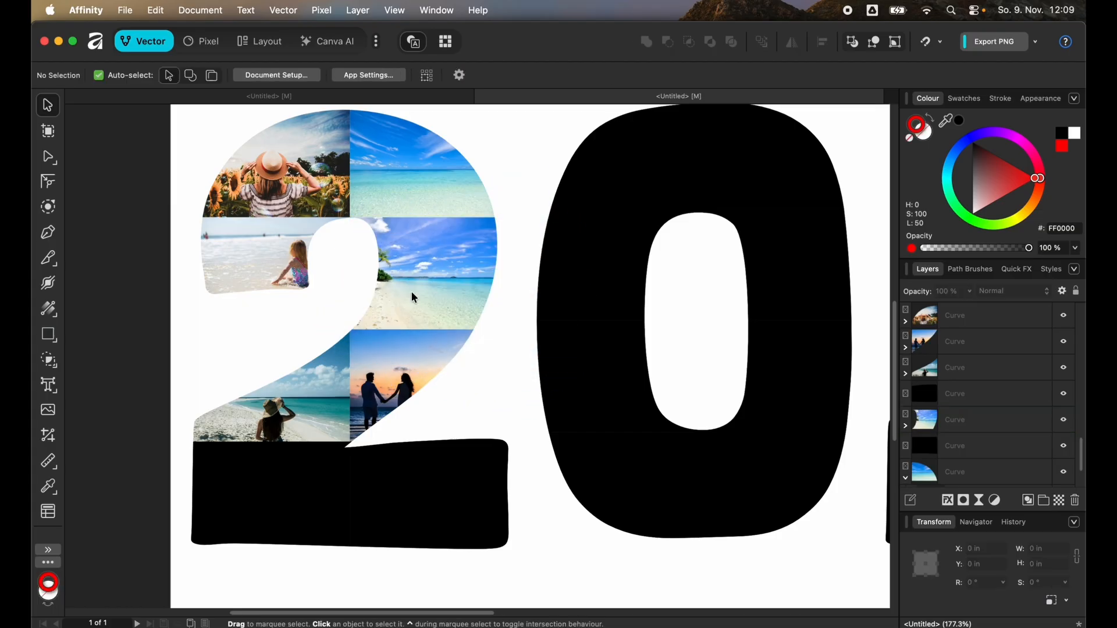
Select the palm beach photo inside the first 2's right middle frame and enlarge it to about 1.564 in wide
click(413, 298)
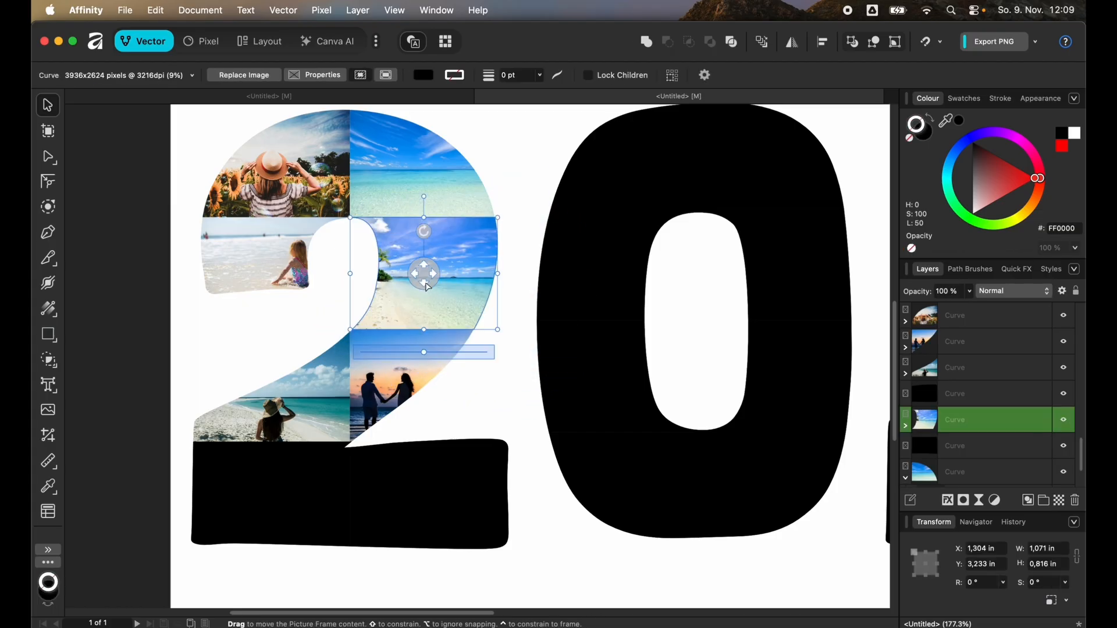
mouse_move(425, 275)
mouse_down()
mouse_move(415, 284)
mouse_move(414, 264)
mouse_move(424, 275)
mouse_up()
double_click(448, 278)
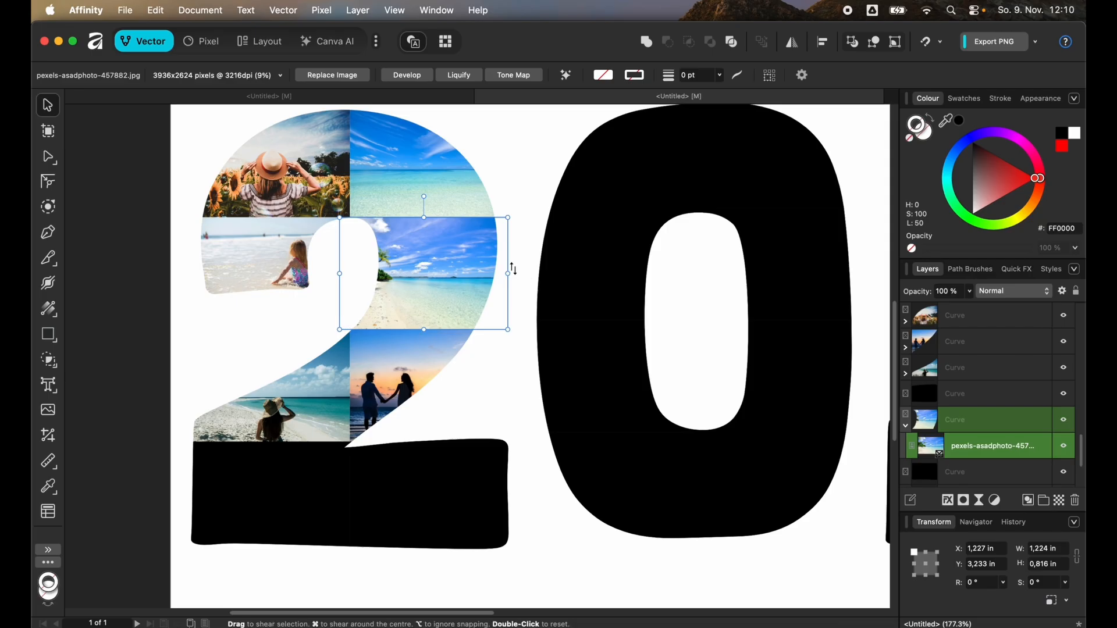
drag(509, 272, 553, 267)
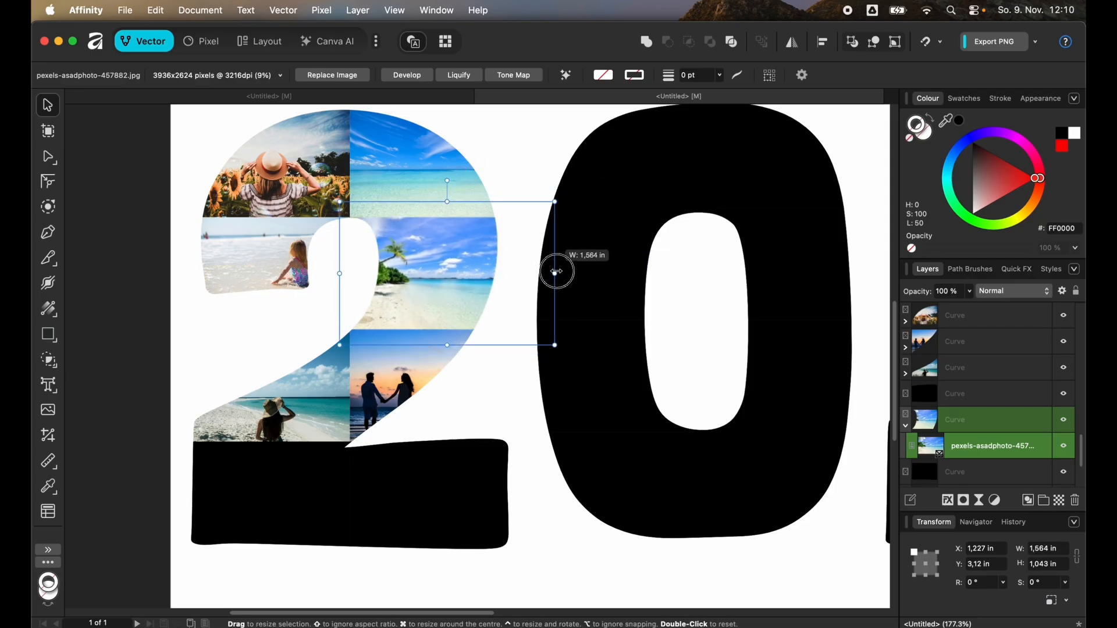
right_click(433, 270)
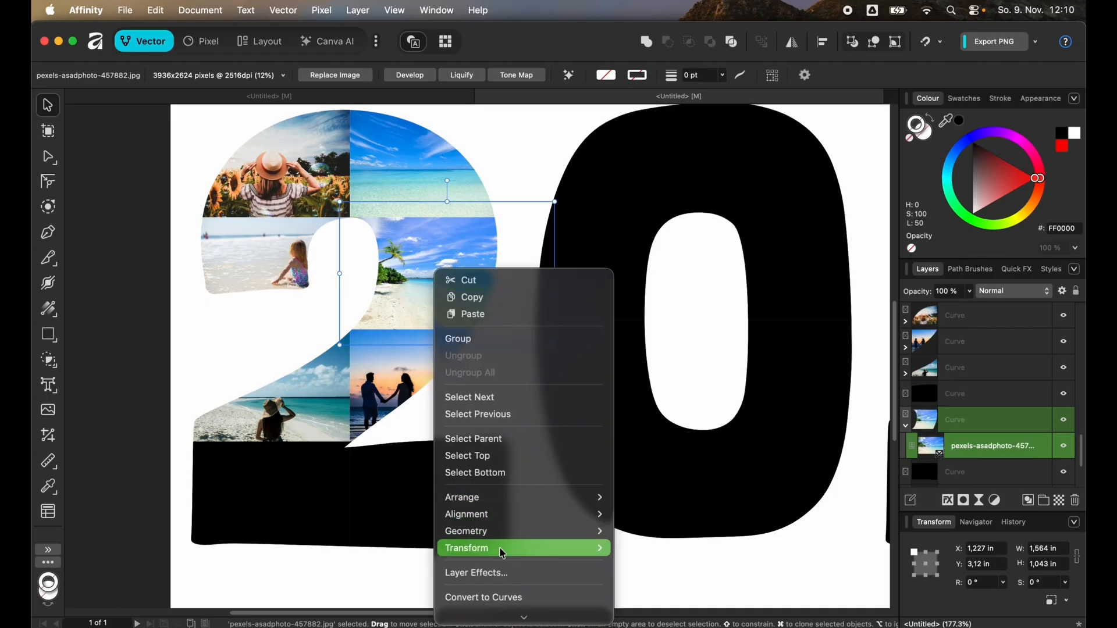
mouse_move(499, 548)
right_click(432, 255)
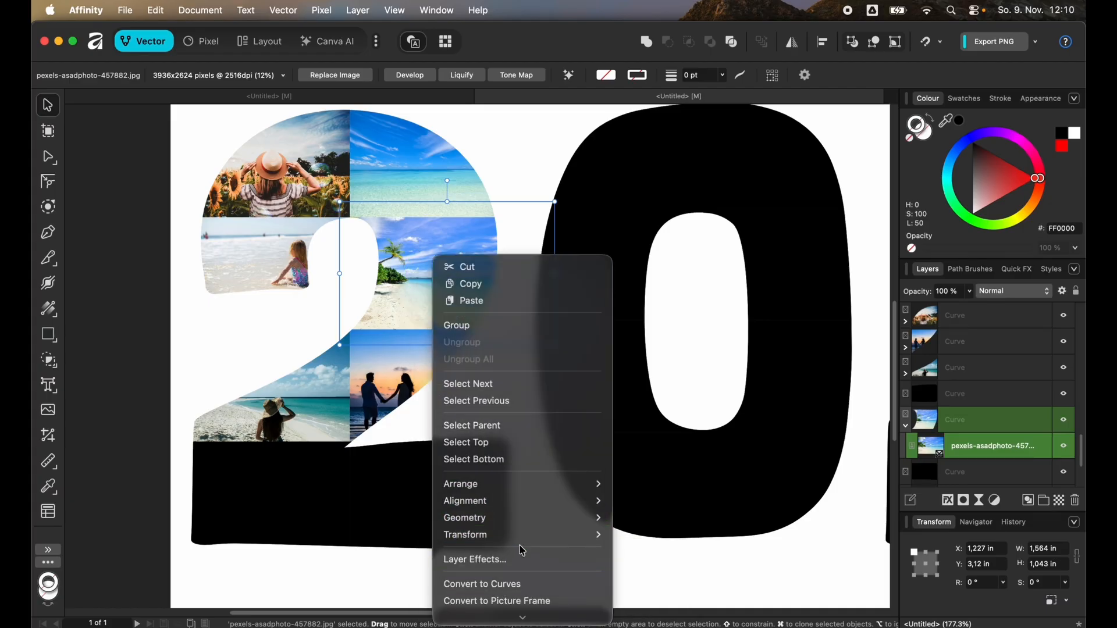
click(677, 576)
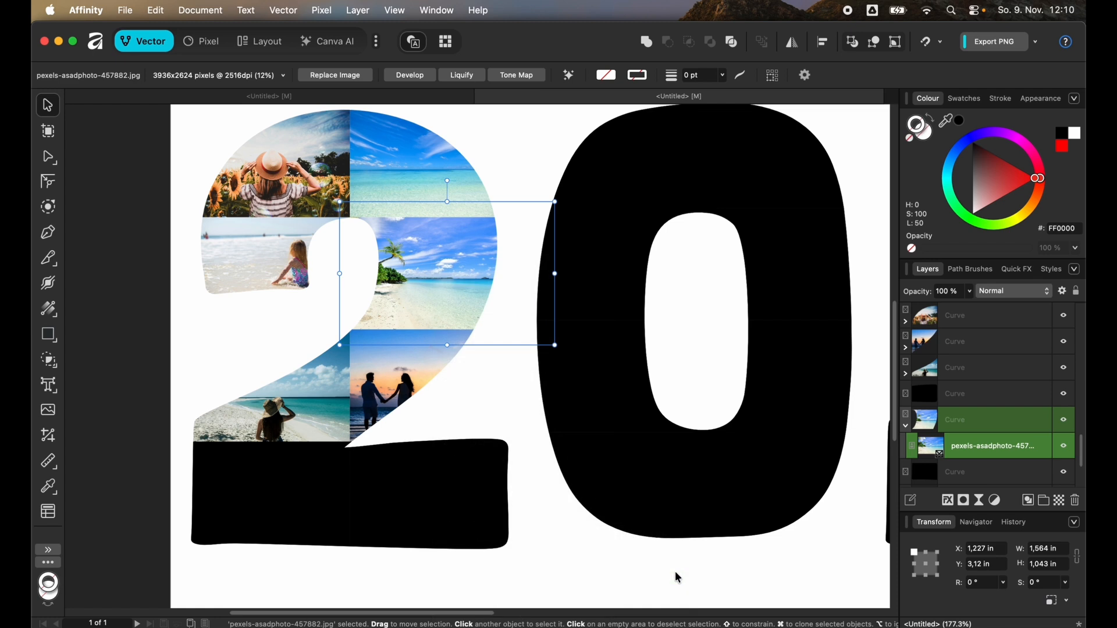
Move the enlarged palm beach photo left within its frame to bring the palm trees into the first 2, and deselect it
drag(442, 278, 384, 295)
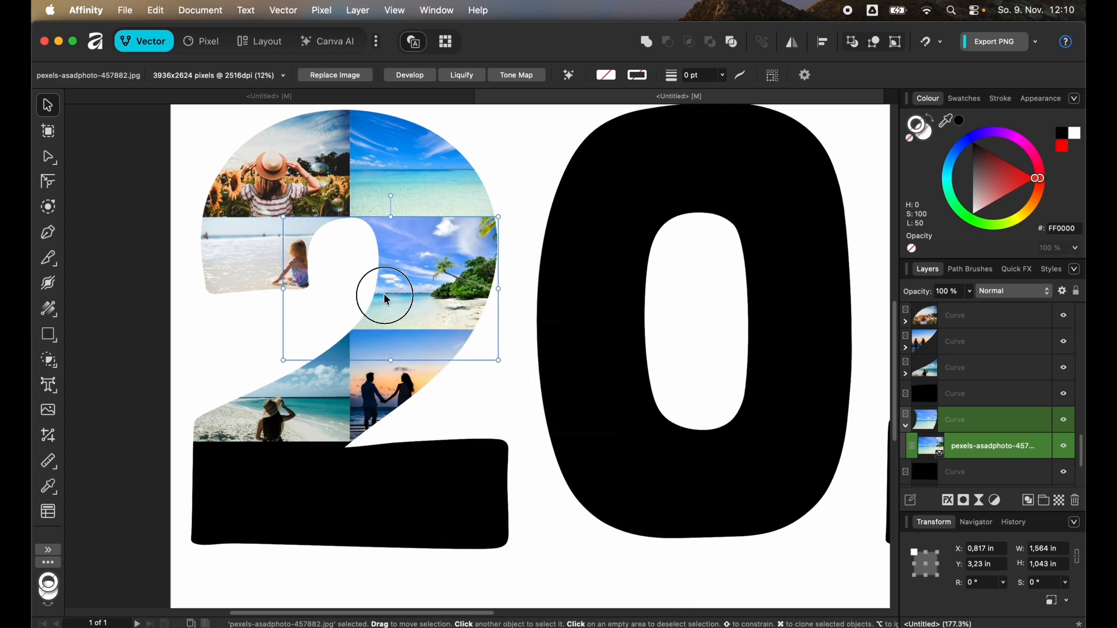
click(521, 168)
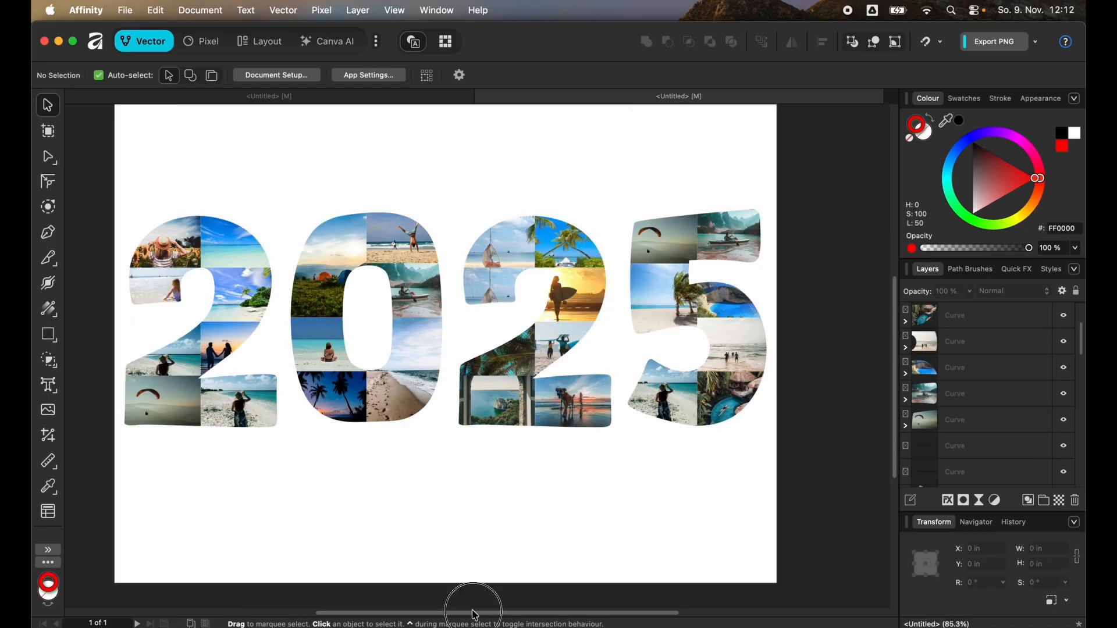
Look over the filled 2025 collage and check all its picture frames by selecting them together
scroll(432, 402, up, 1)
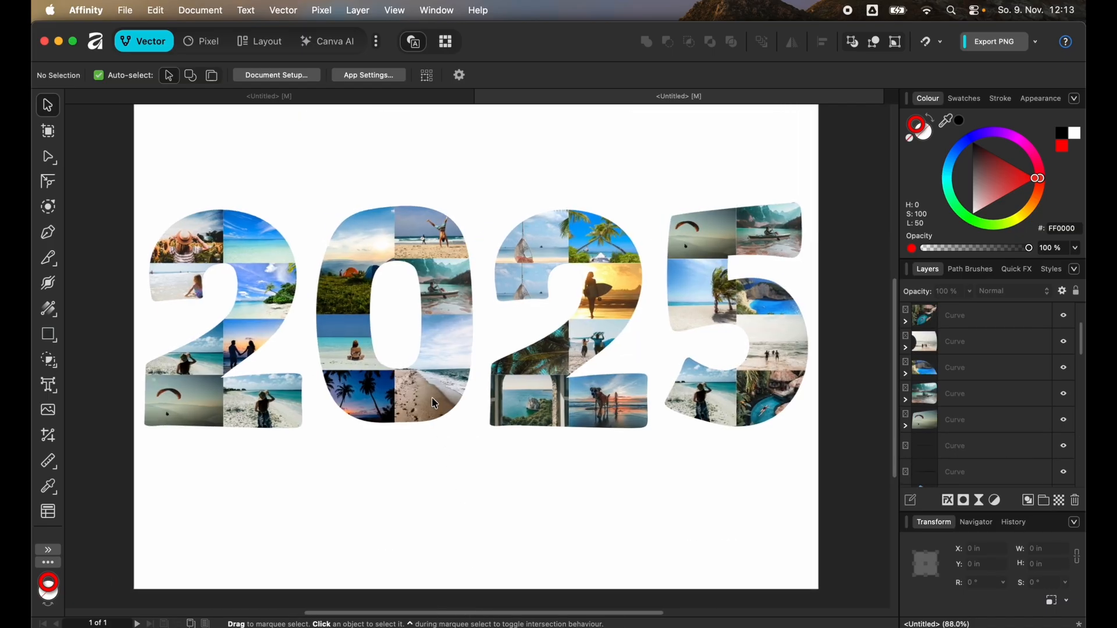
scroll(433, 402, down, 2)
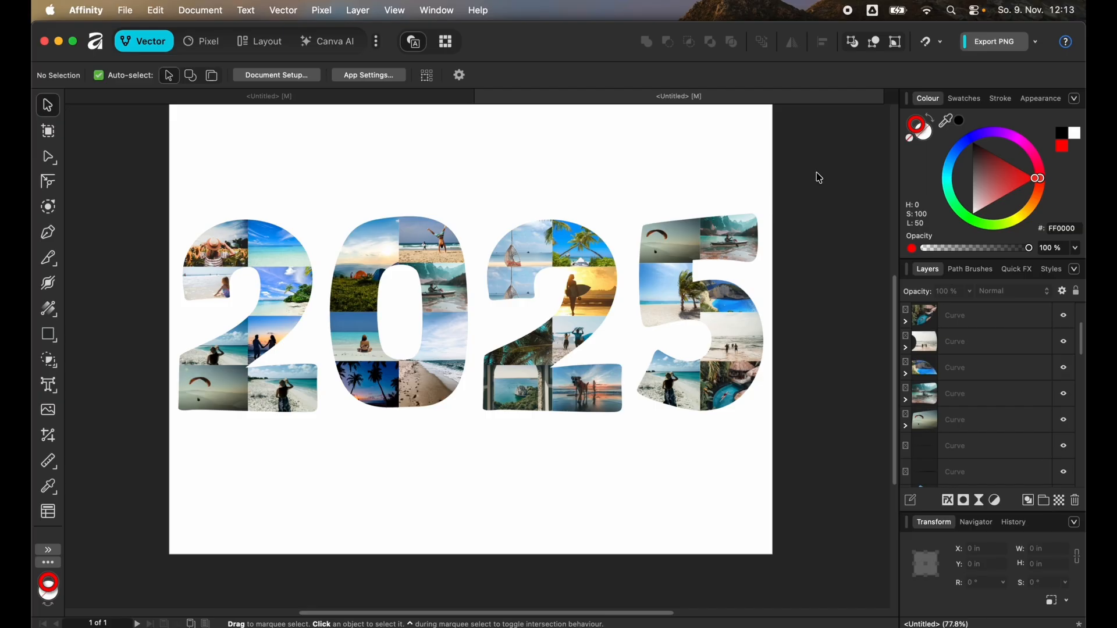
drag(817, 173, 164, 461)
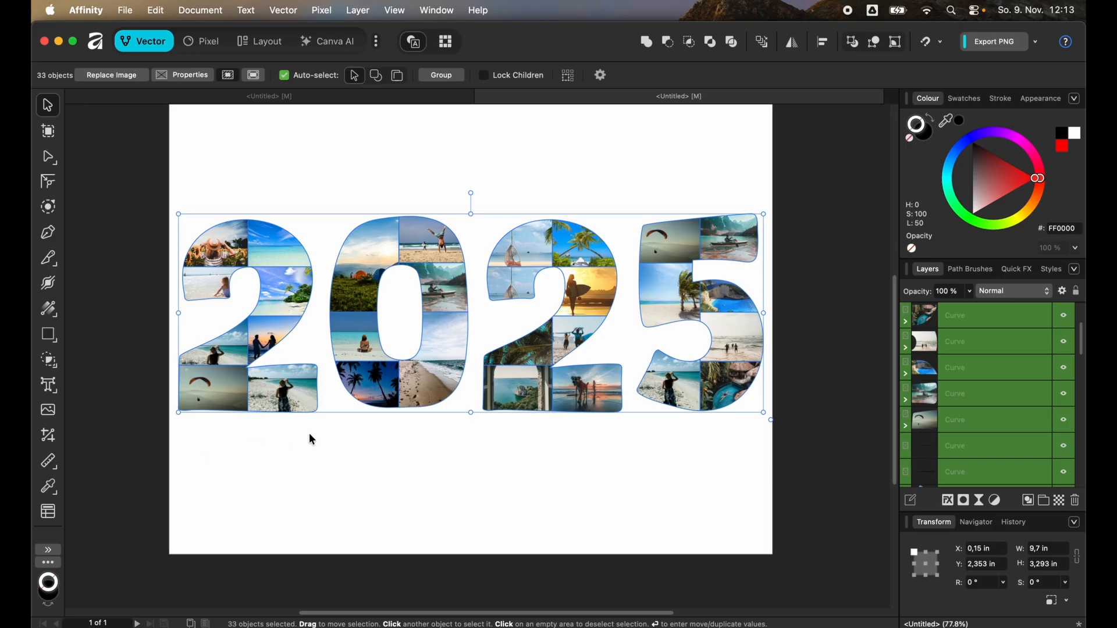
click(309, 435)
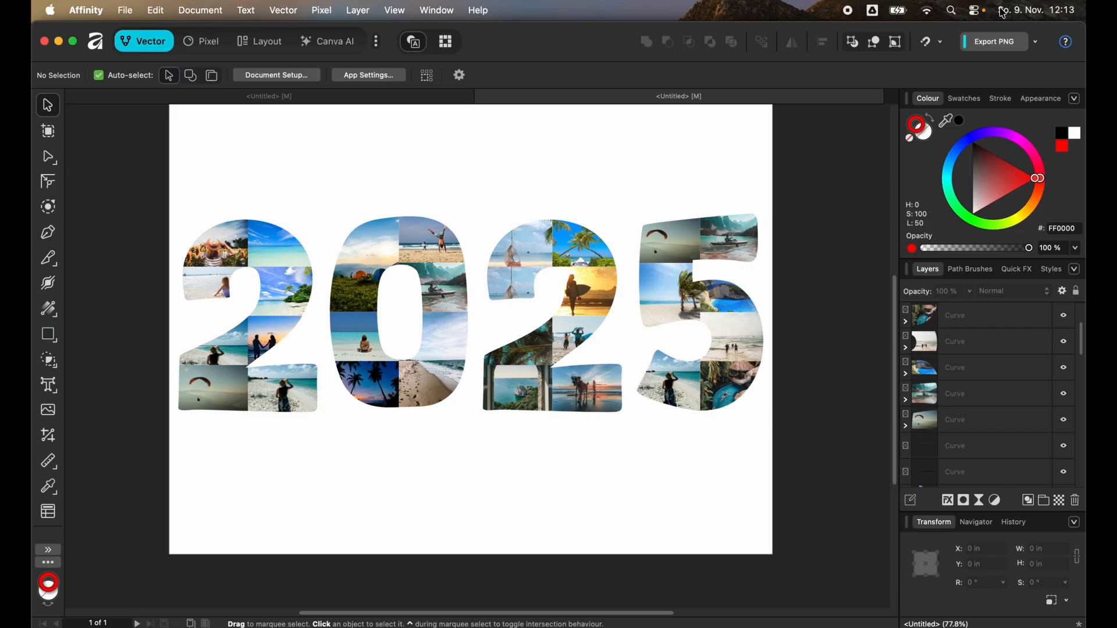
Set the export of the whole collage to PDF with the PDF (for print) preset
click(1037, 42)
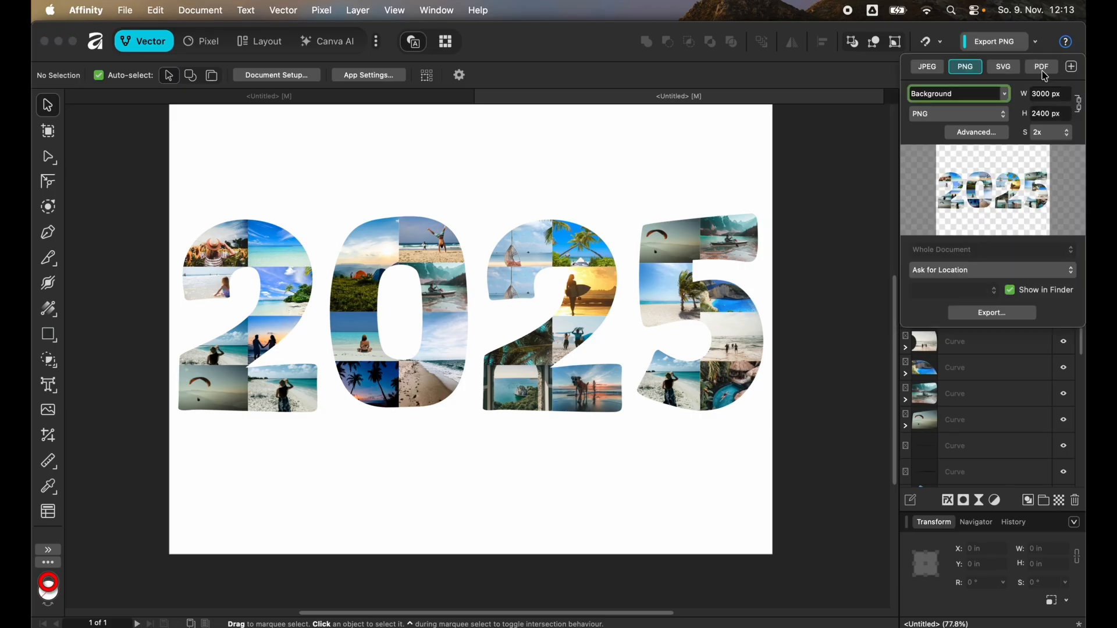
click(1045, 68)
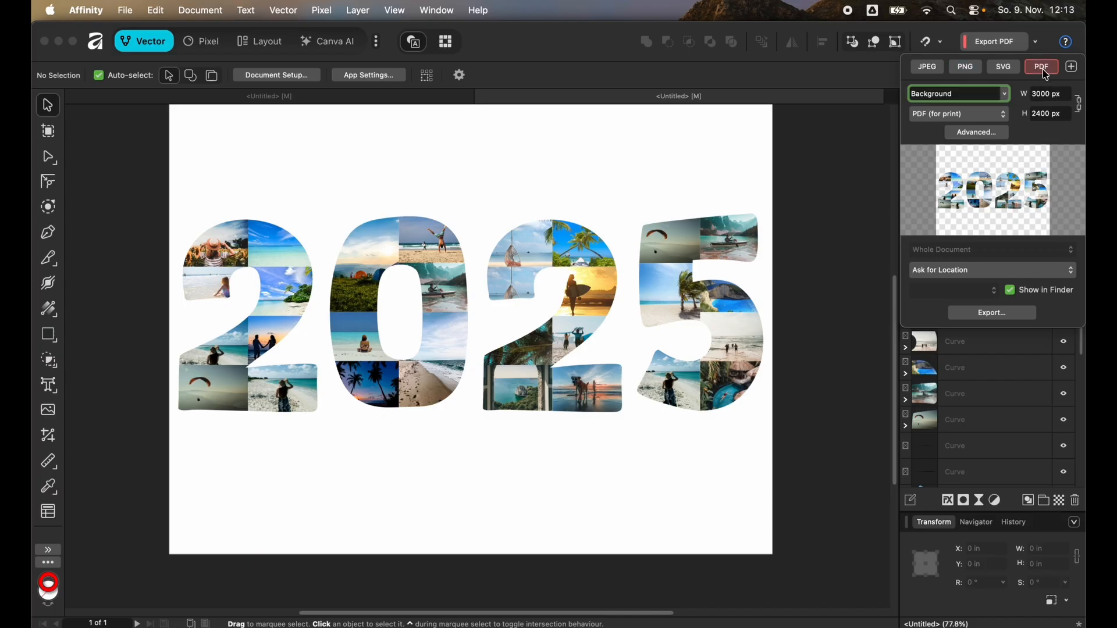
click(1005, 94)
click(1007, 102)
click(1007, 116)
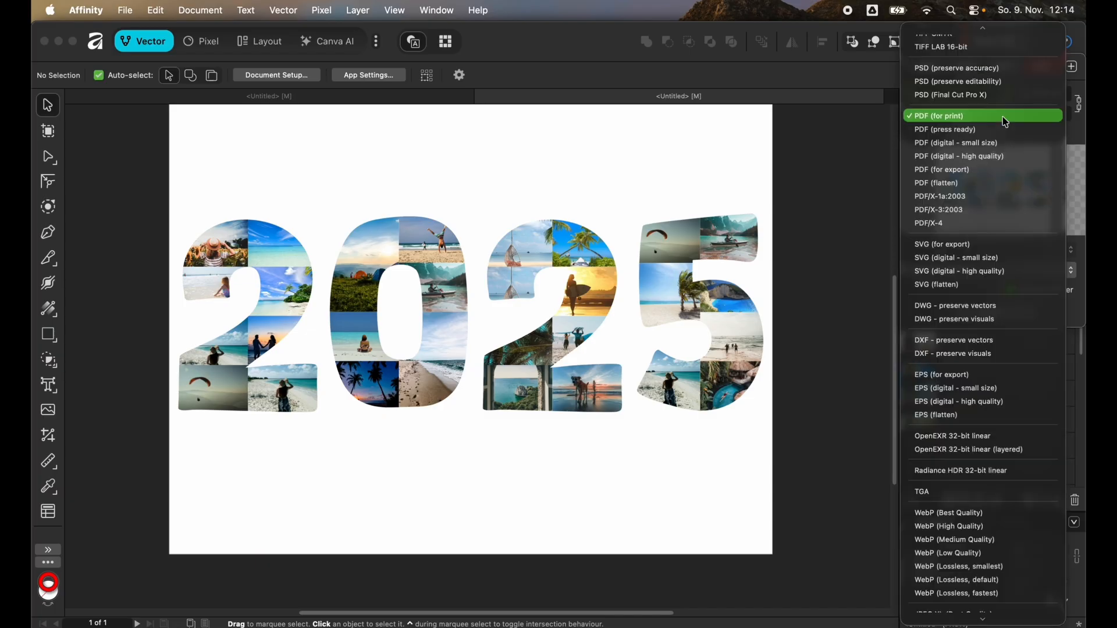
click(953, 120)
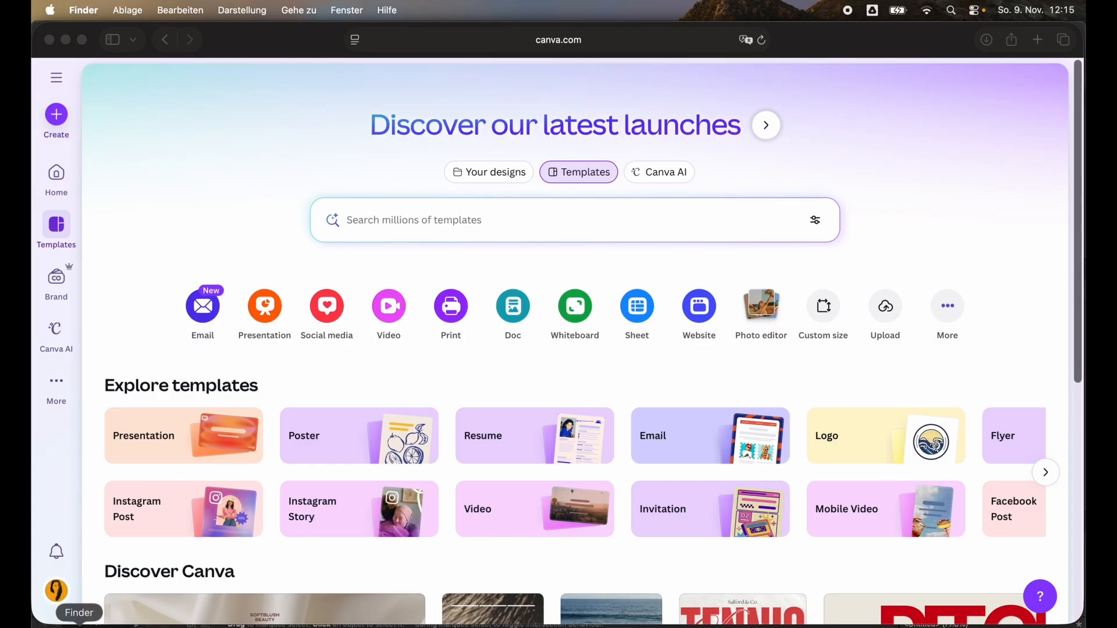
Switch to Finder's Downloads folder, upload 2025.pdf to Canva and open it there
click(79, 623)
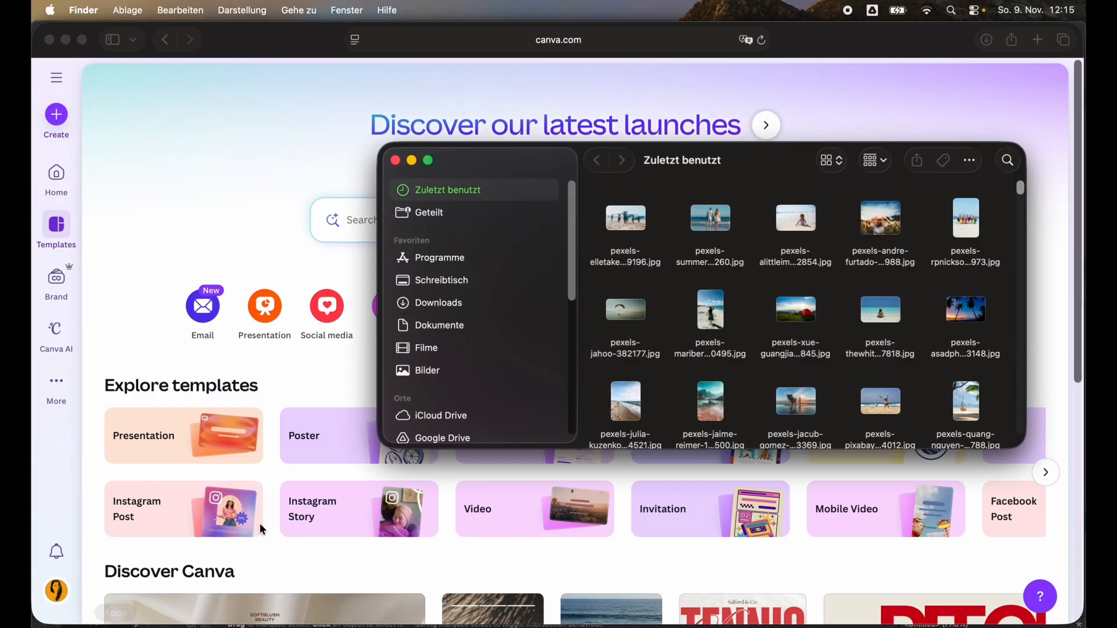
click(450, 279)
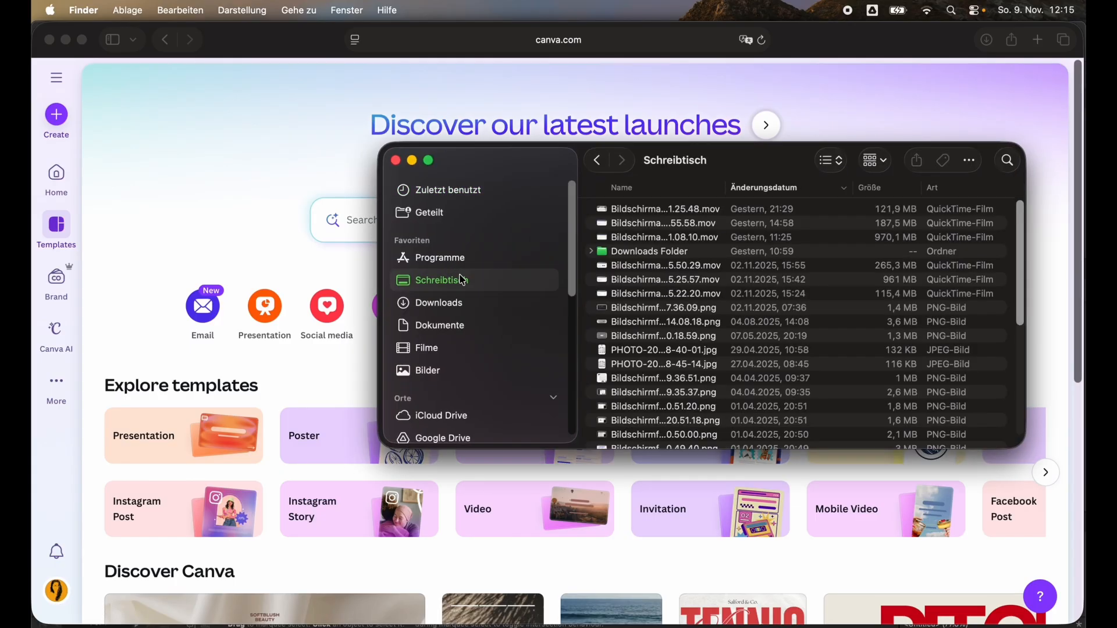
click(445, 303)
drag(631, 247, 273, 235)
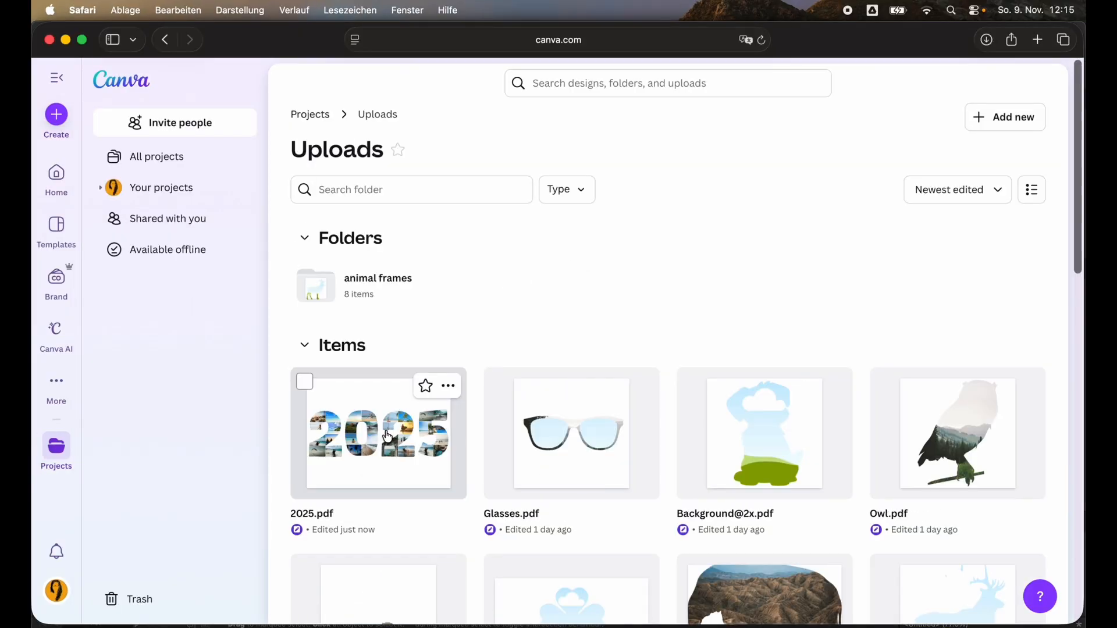
click(387, 436)
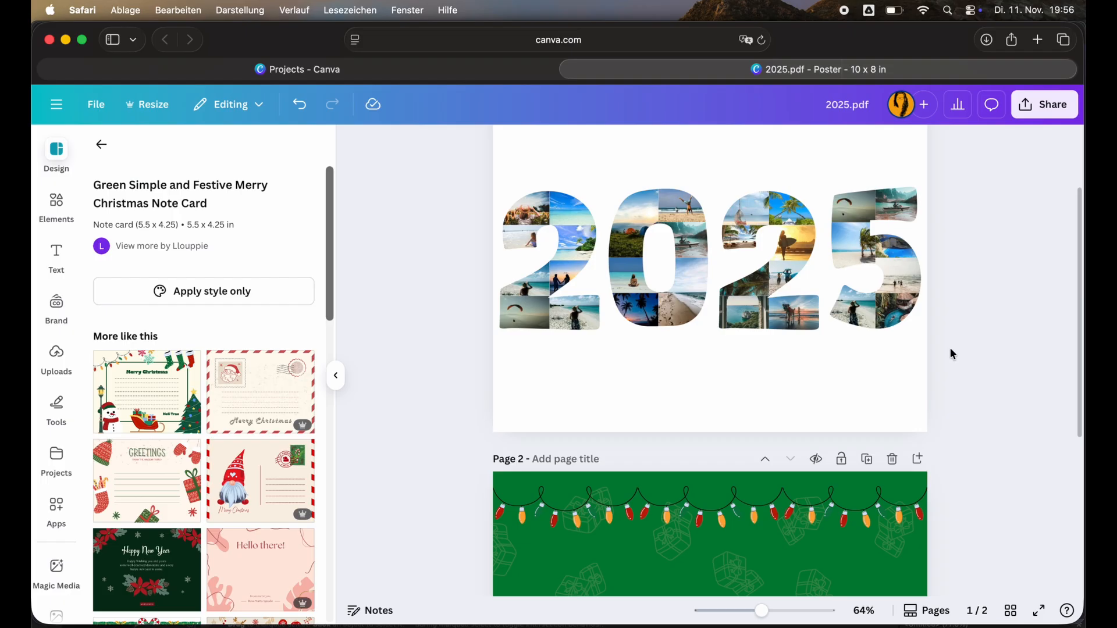
Copy the 2025 collage from page 1 to the green Christmas card on page 2, shrink it and centre it above the greeting
click(580, 254)
key(super+c)
scroll(442, 332, down, 5)
key(super+v)
drag(921, 440, 866, 421)
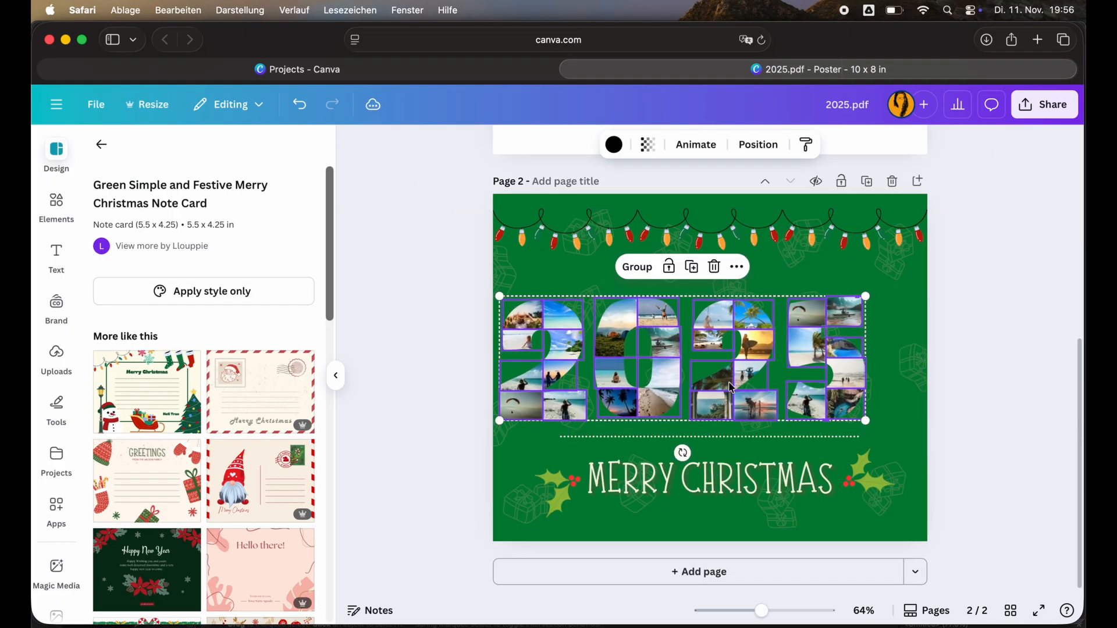
drag(717, 397, 745, 387)
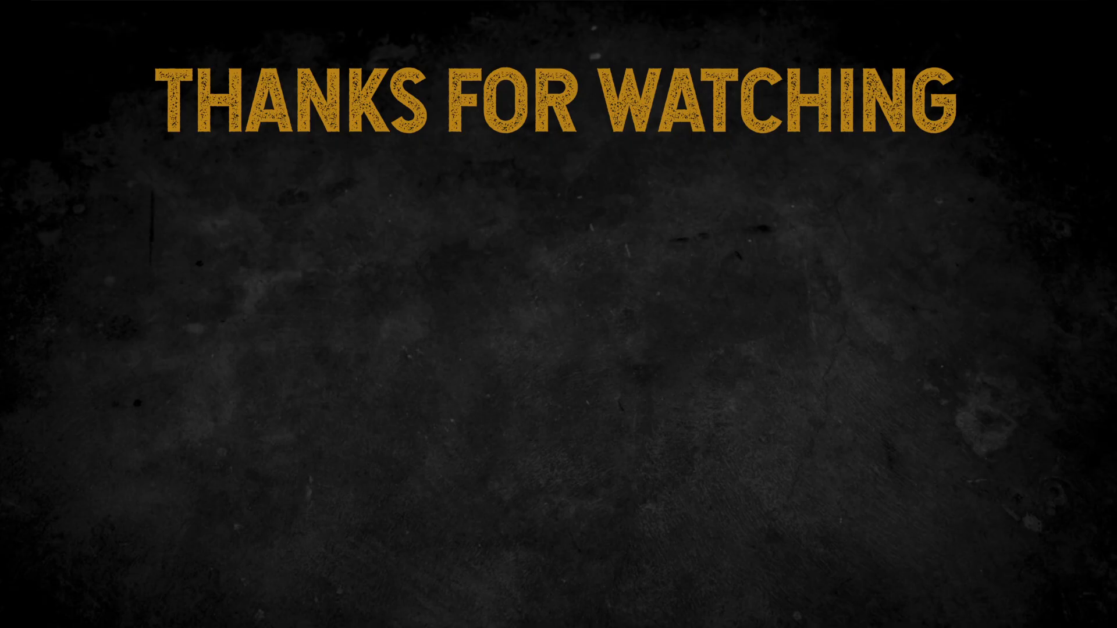